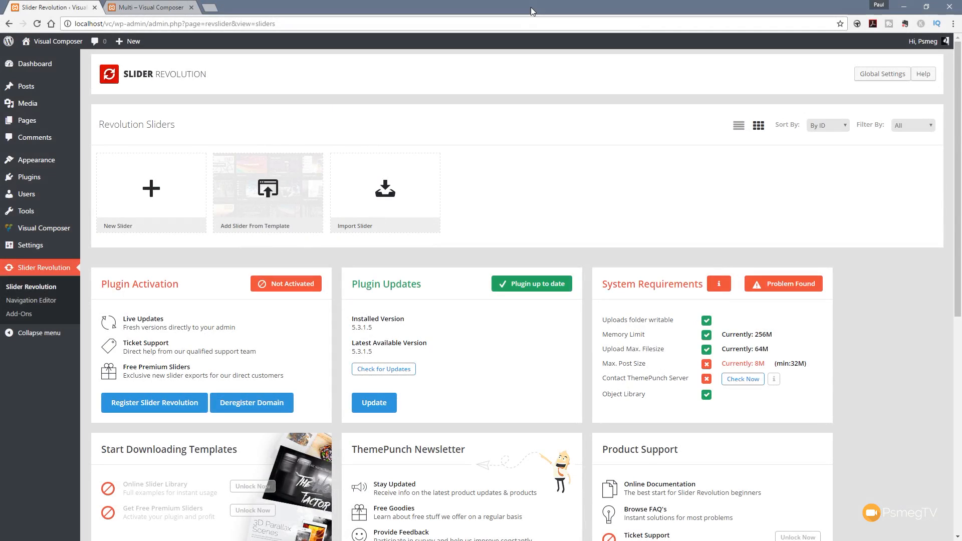
Step: Create a new slider with the default content source, titled Multi and with the alias multi
left_click(153, 193)
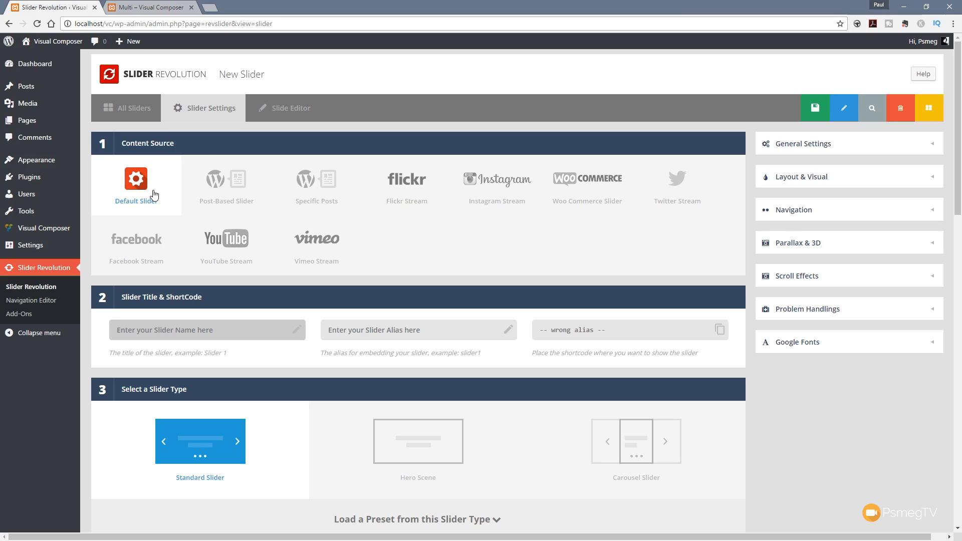
left_click(139, 184)
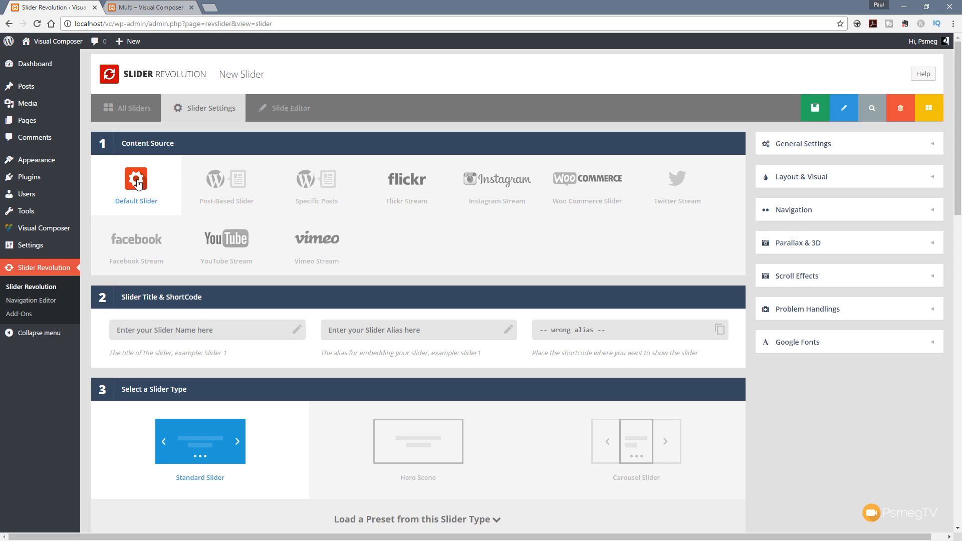
left_click(169, 336)
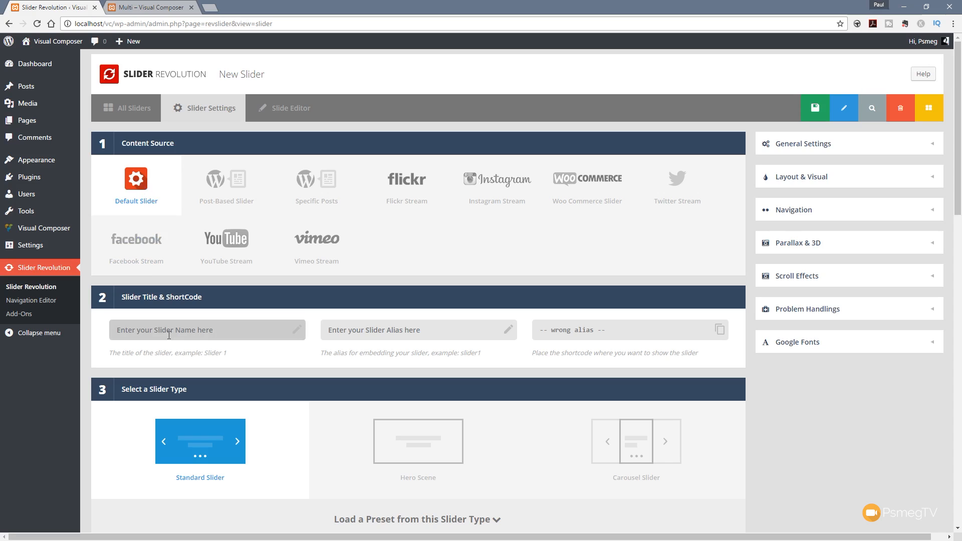
type("Multi")
left_click(370, 340)
type("multi")
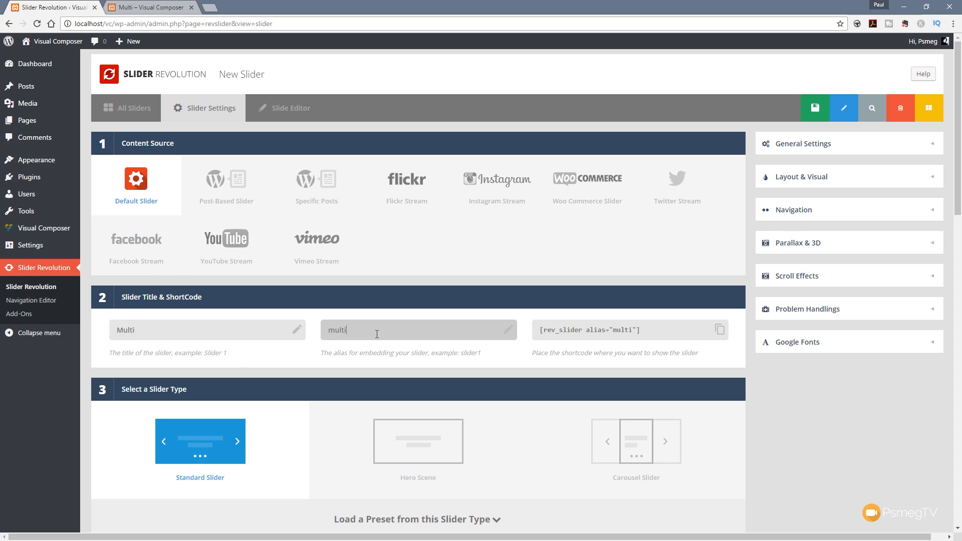
left_click(771, 446)
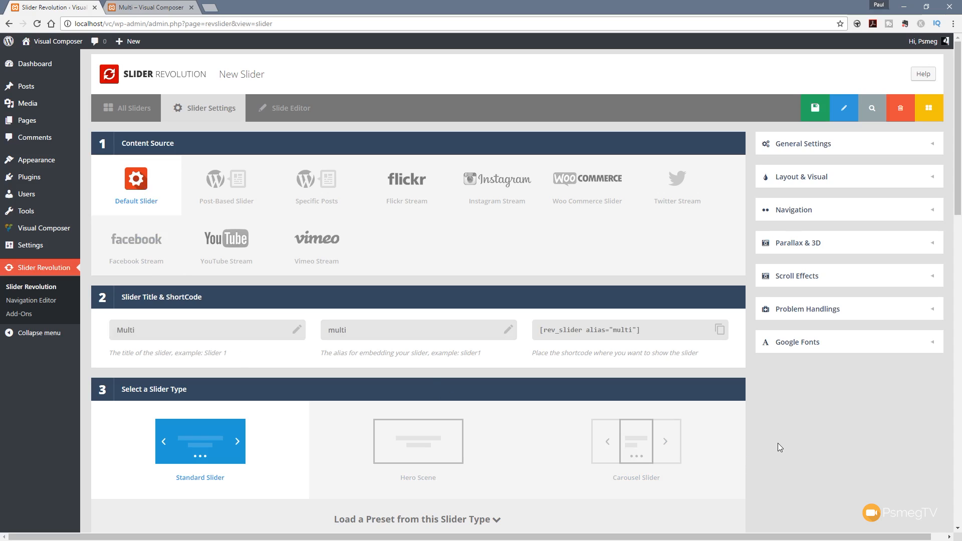
Step: Choose Hero Scene as the slider type and Full-Width as the slide layout
scroll(778, 443, "down", 1)
scroll(778, 443, "down", 4)
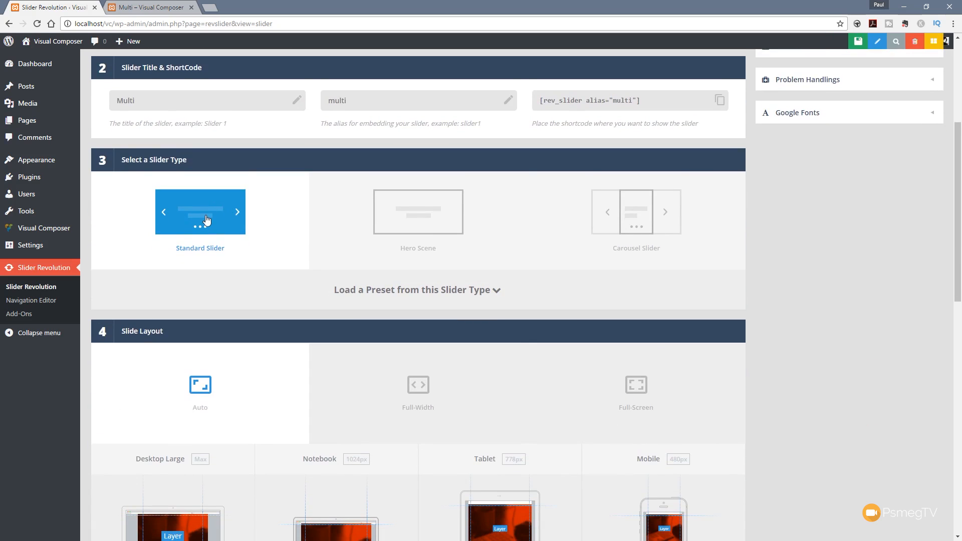
left_click(407, 232)
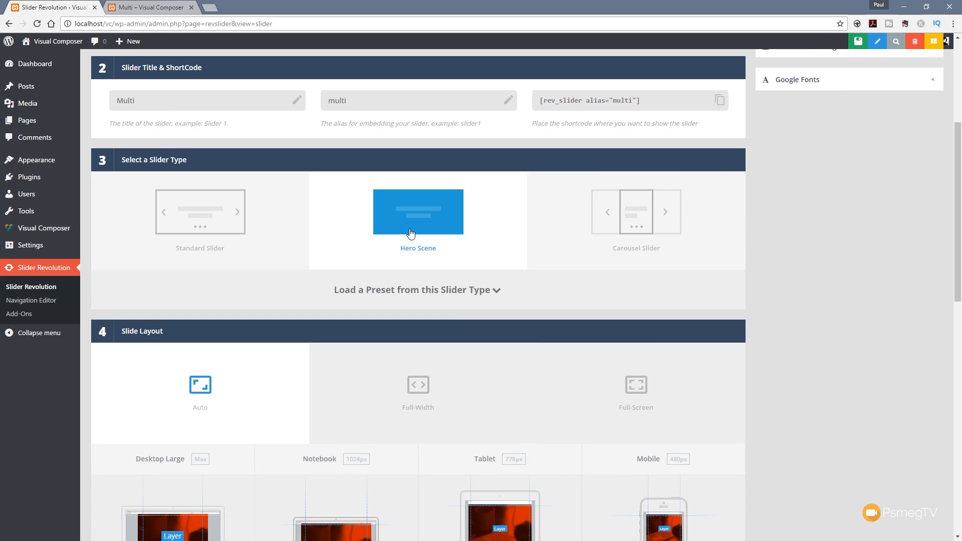
scroll(410, 233, "down", 3)
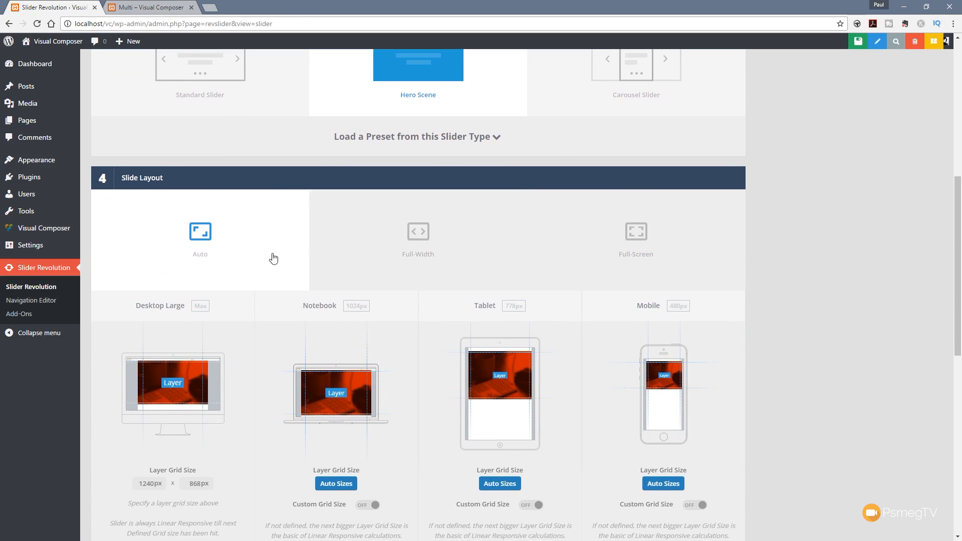
left_click(412, 252)
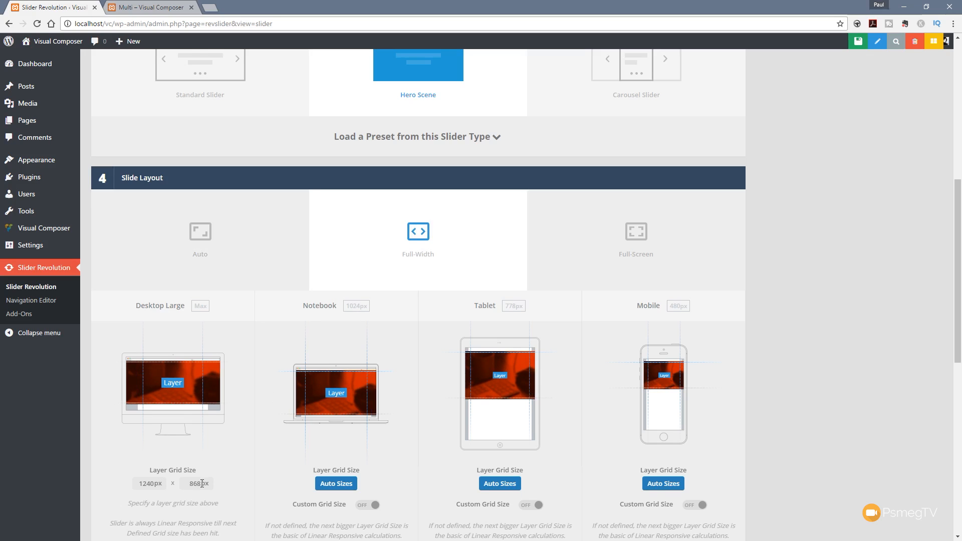
Step: Set the desktop layer grid height to 650 px and save the slider
left_click_drag(202, 484, 175, 483)
type("650")
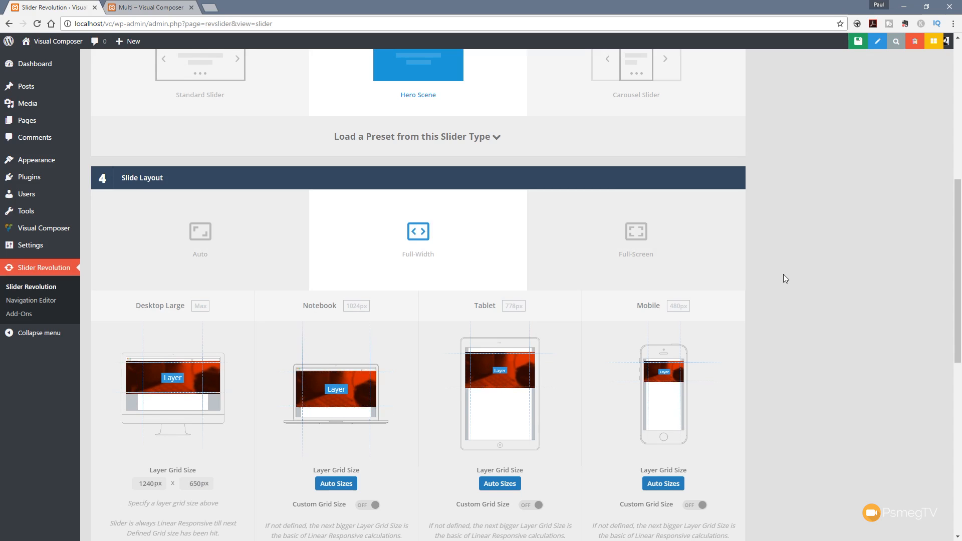
scroll(783, 275, "up", 5)
scroll(770, 274, "up", 3)
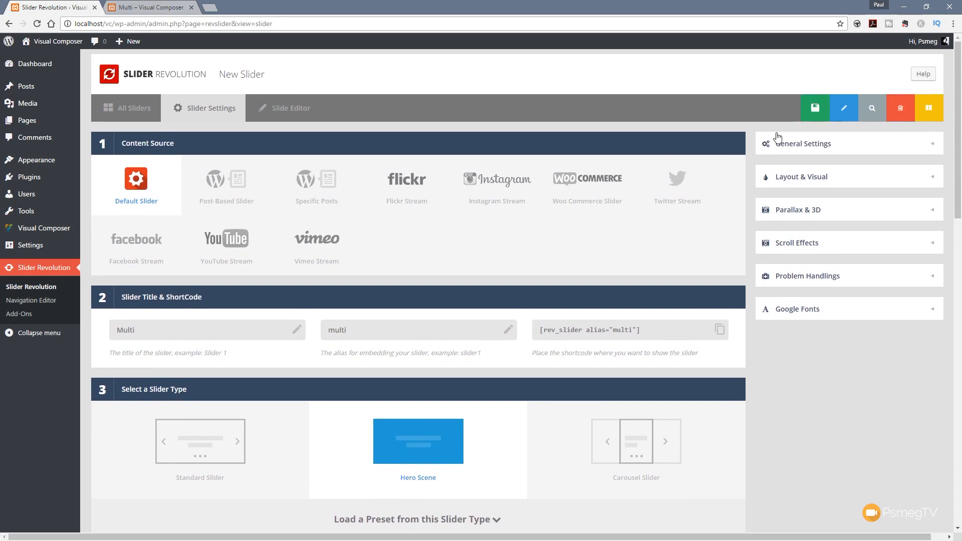
left_click(810, 112)
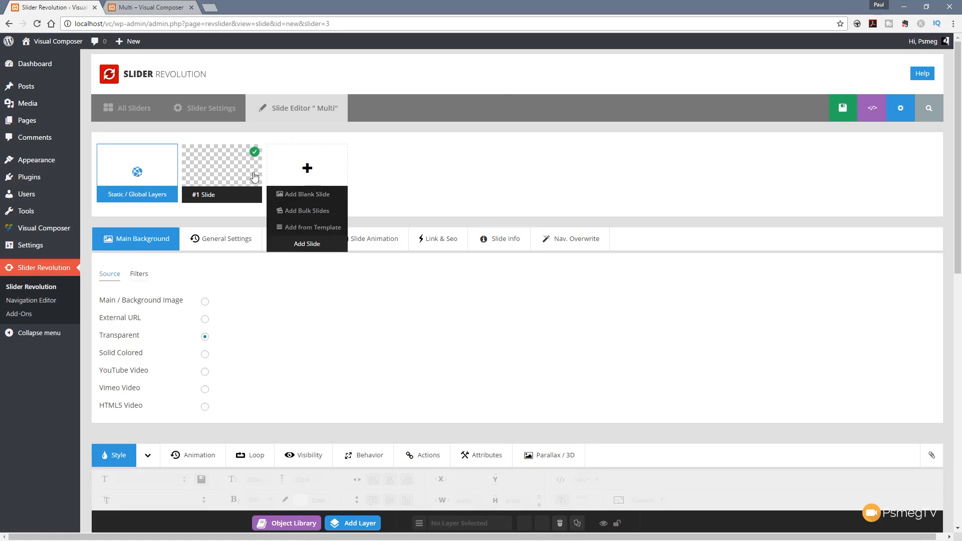
Step: Give the slide's main background a solid very light grey colour
mouse_move(210, 195)
scroll(449, 355, "down", 8)
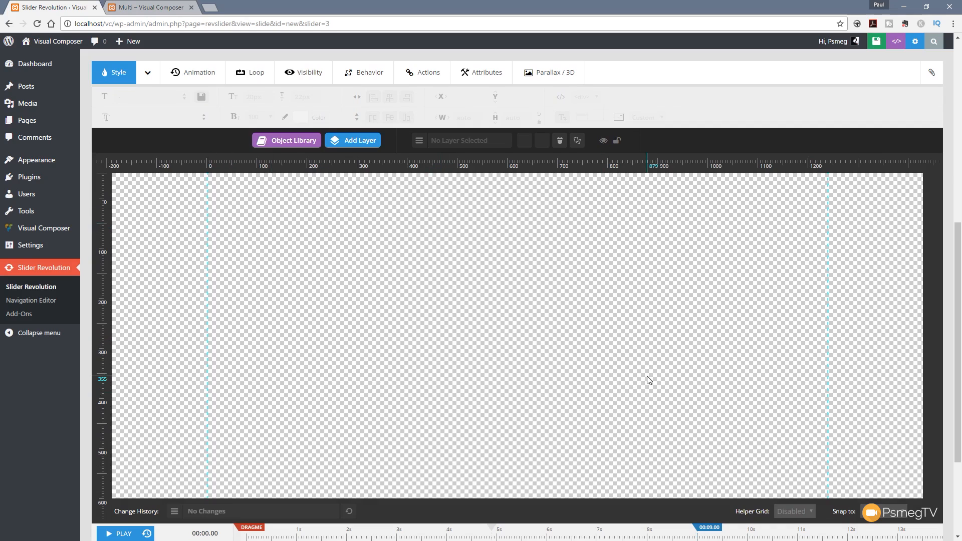
scroll(648, 375, "up", 5)
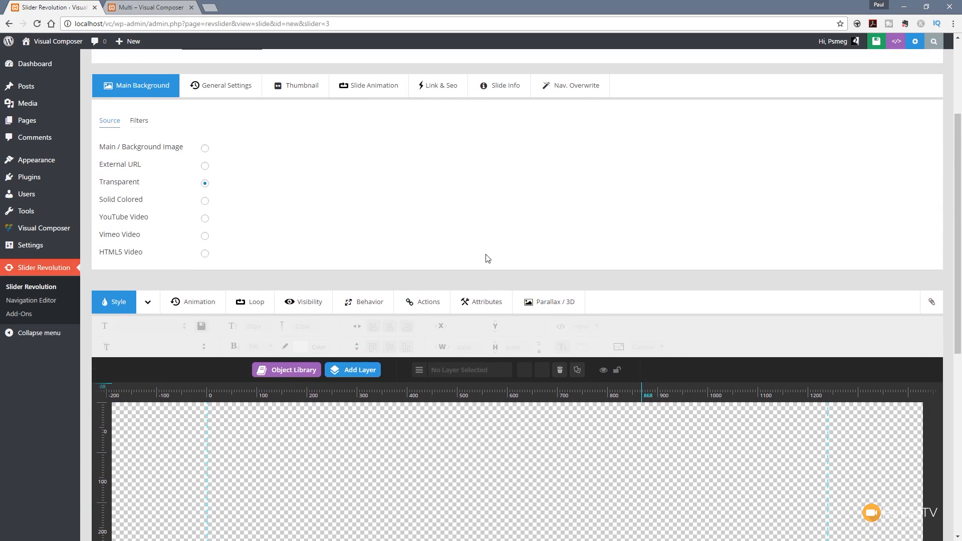
left_click(205, 201)
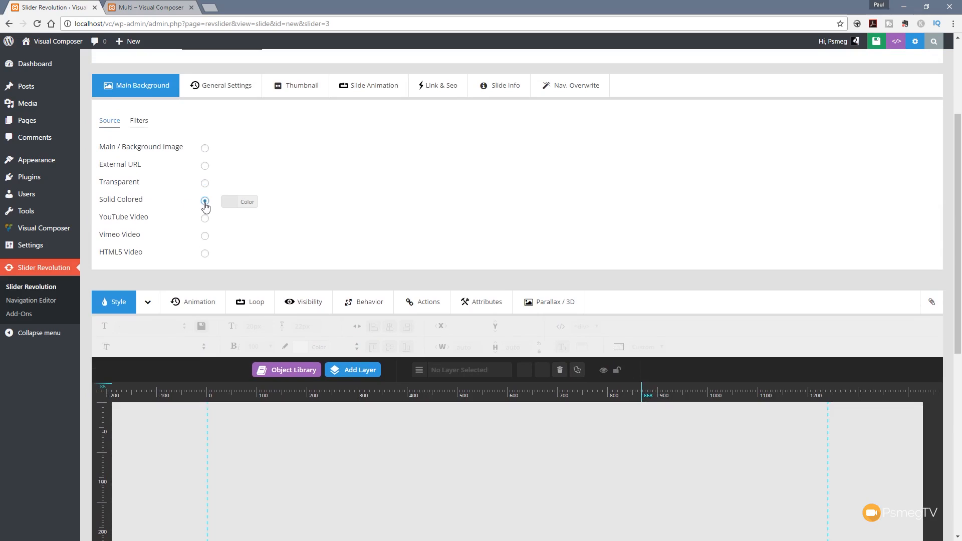
left_click(238, 209)
left_click(193, 220)
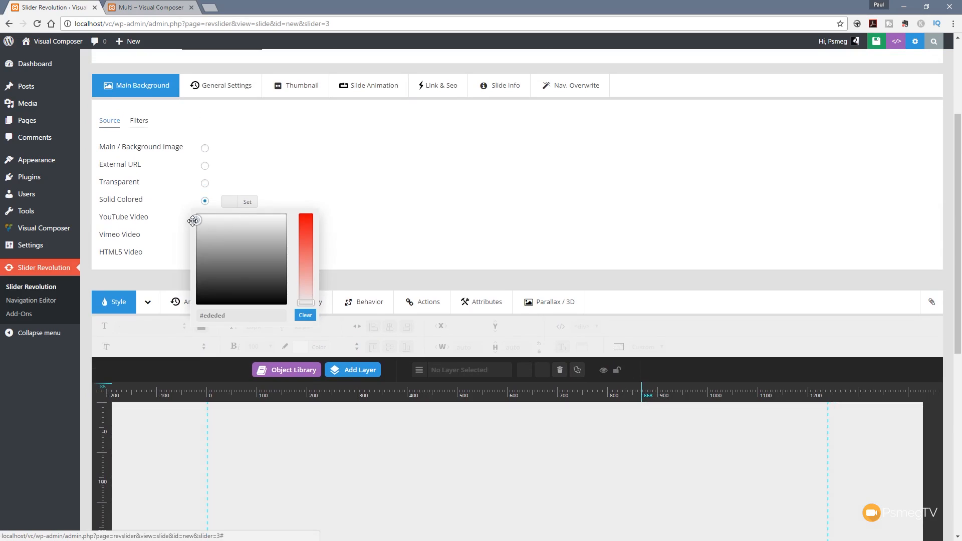
left_click(367, 156)
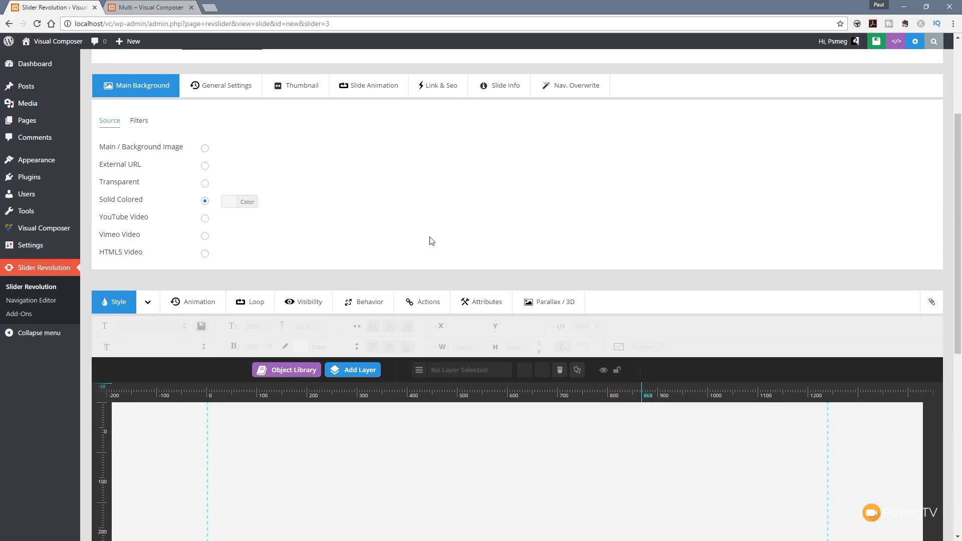
Step: Add an image layer to the slide using object_coffee_2-600x600.png from the media library
scroll(286, 449, "down", 5)
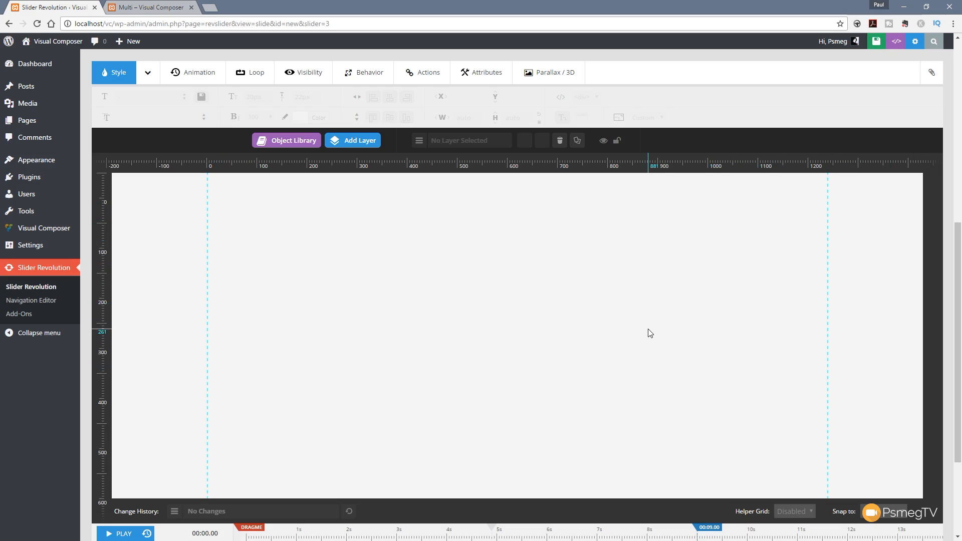
scroll(650, 333, "up", 5)
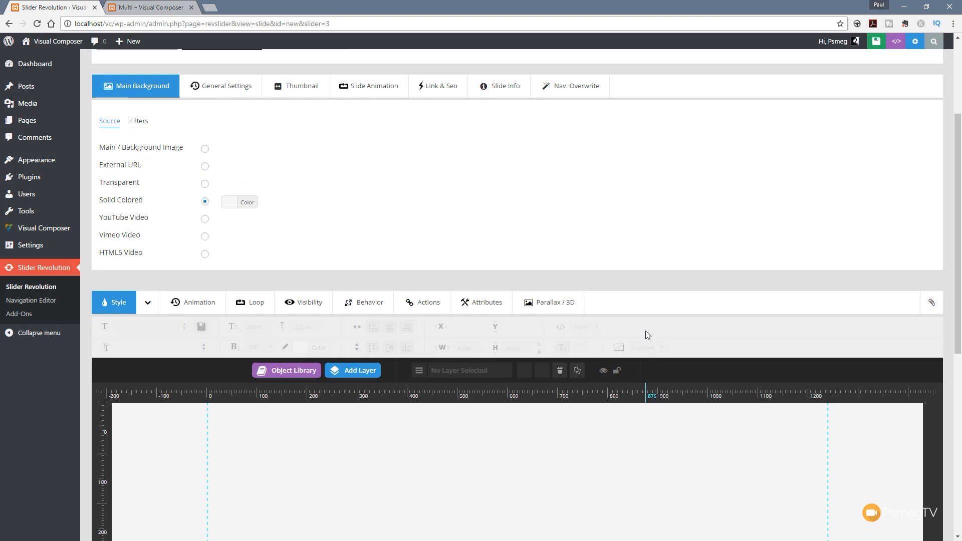
scroll(646, 331, "down", 5)
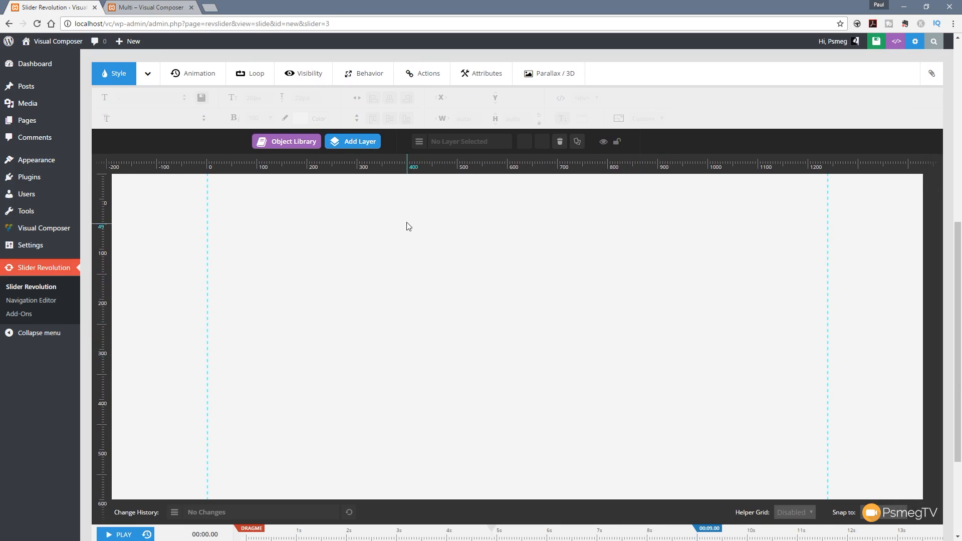
left_click(368, 145)
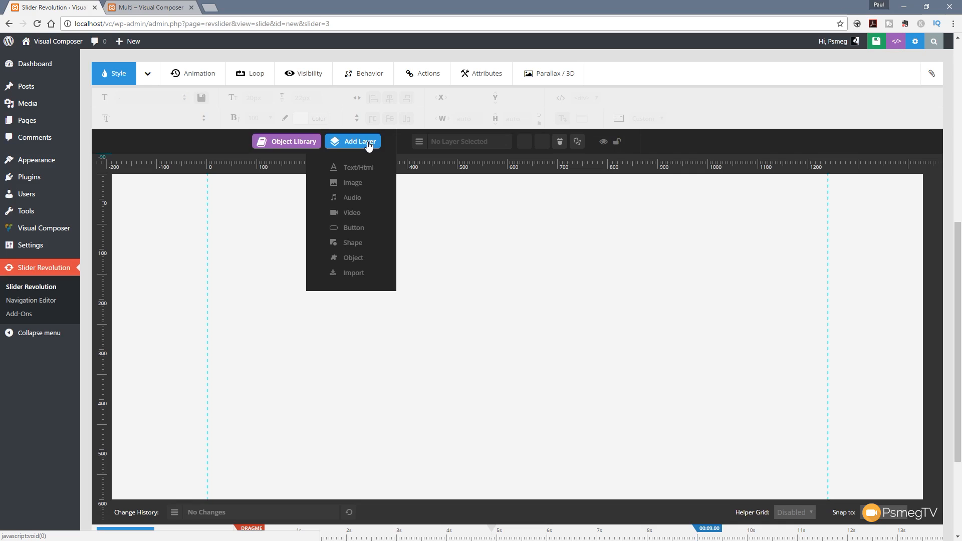
left_click(353, 183)
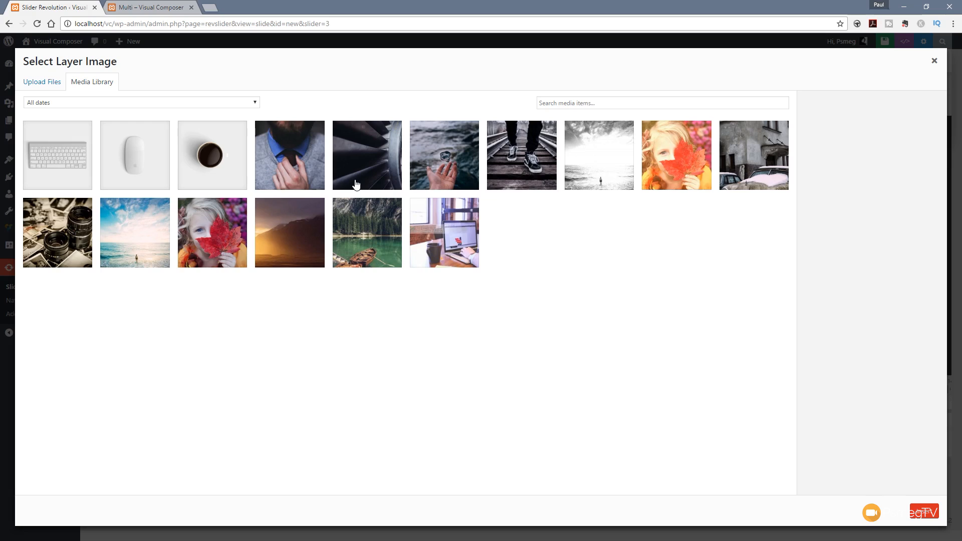
left_click(44, 85)
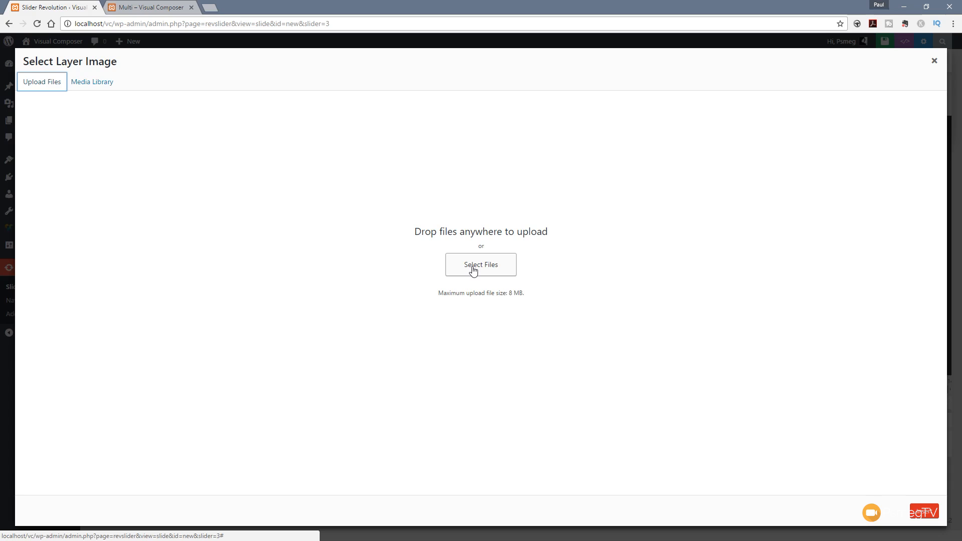
left_click(93, 83)
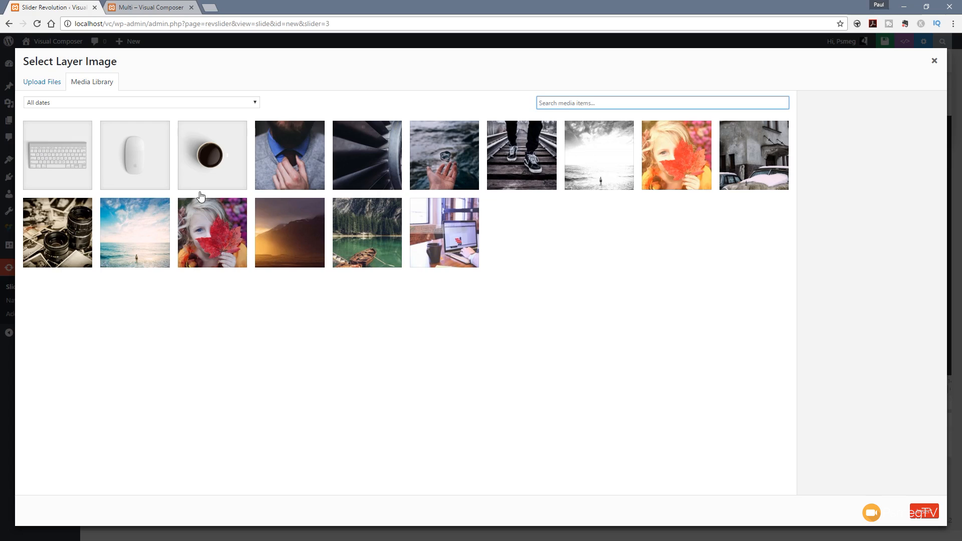
left_click(201, 160)
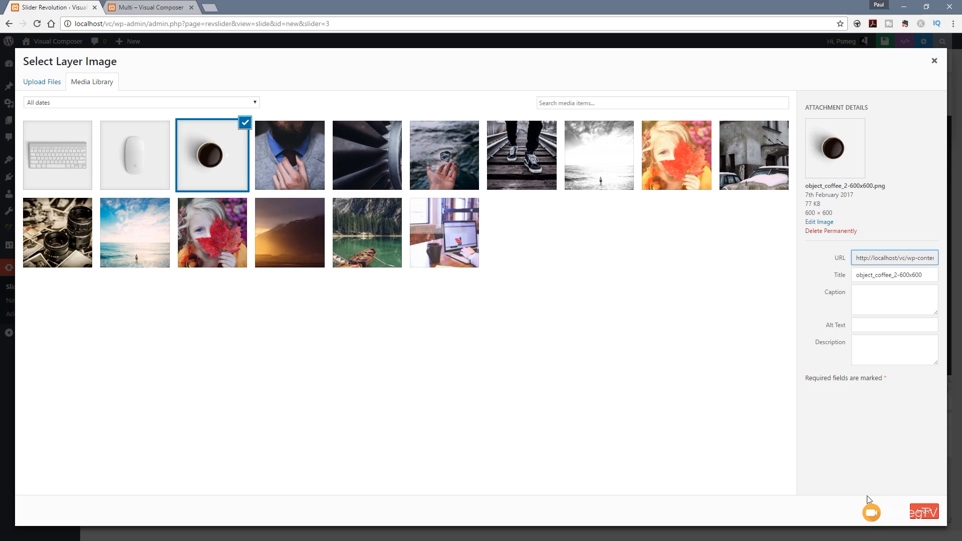
left_click(917, 515)
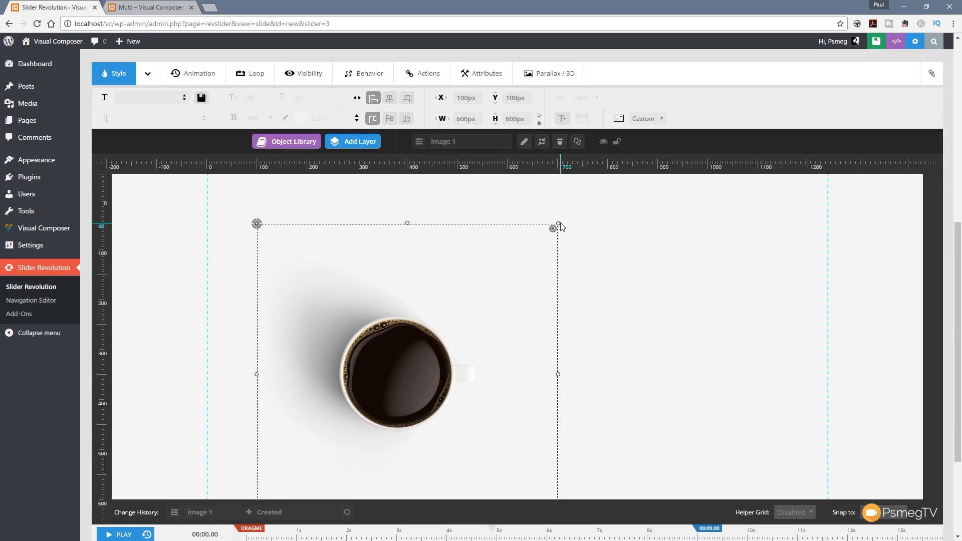
Step: Shrink the coffee image to about 383 by 383 px and place it near the slide's upper-right corner, at about X 948 px, Y 1 px
left_click_drag(558, 224, 453, 332)
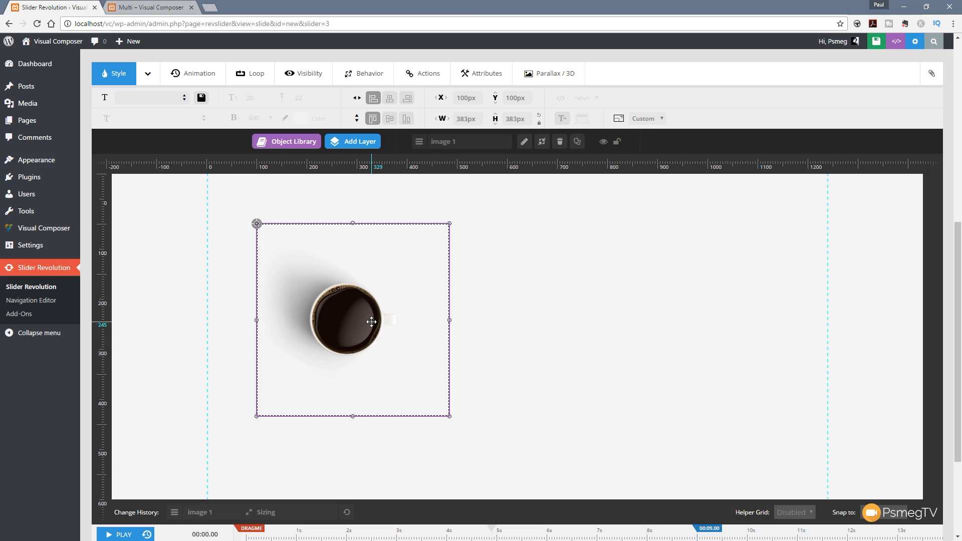
left_click_drag(346, 318, 687, 297)
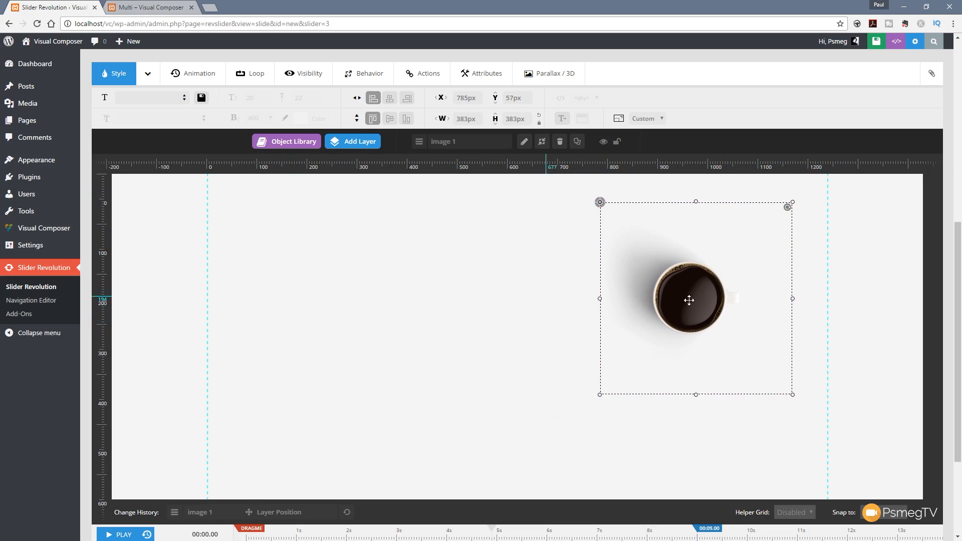
left_click_drag(702, 251, 712, 247)
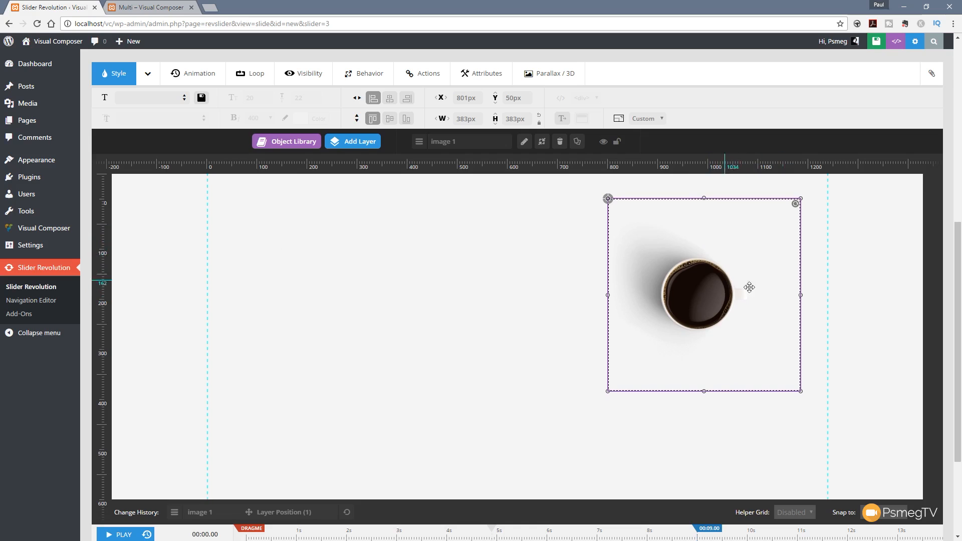
left_click_drag(732, 263, 796, 244)
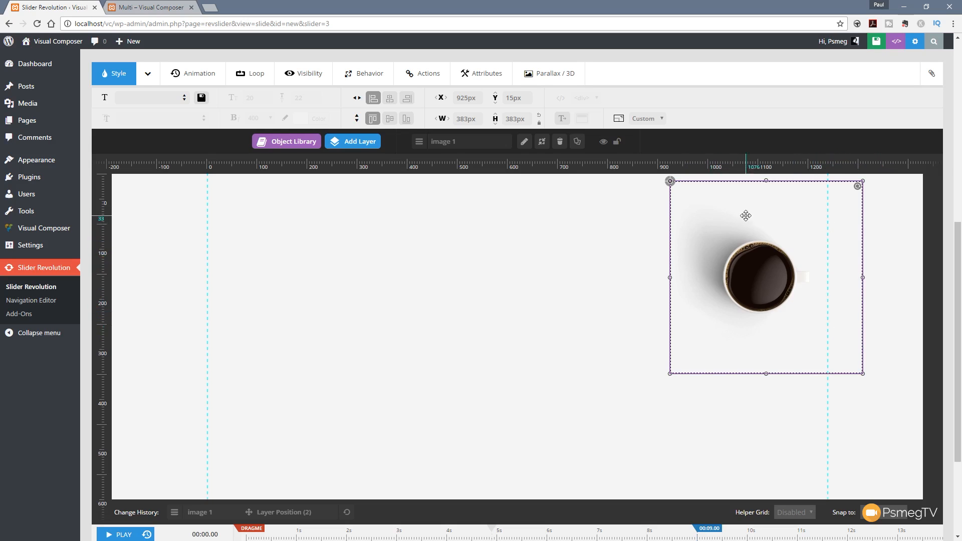
left_click_drag(715, 277, 186, 282)
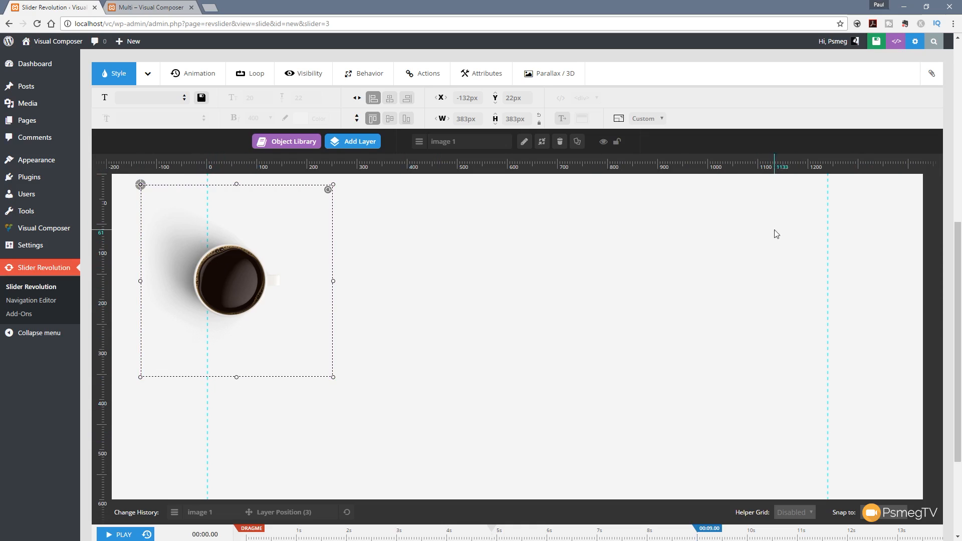
left_click_drag(226, 276, 774, 262)
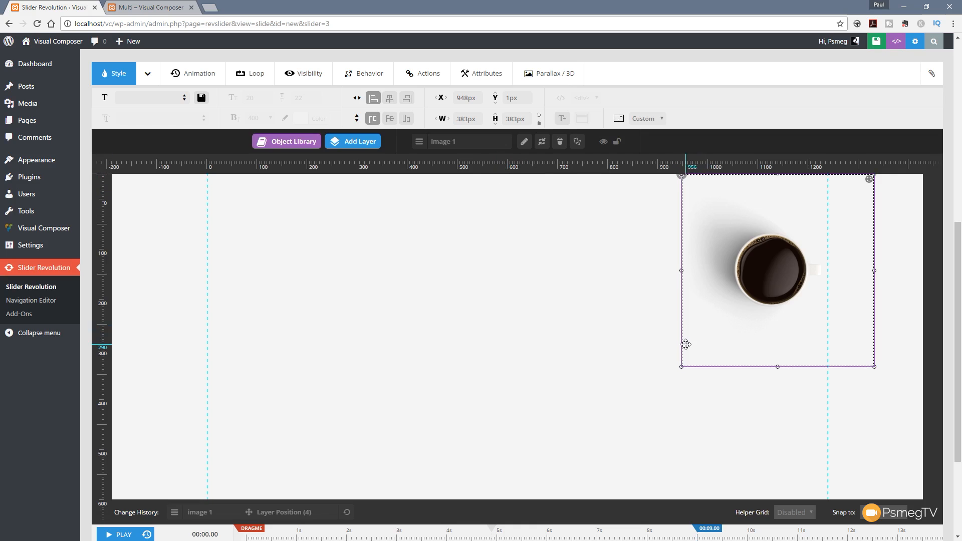
Step: Resize the coffee image layer from its lower-left corner to about 381 by 390 px
left_click_drag(682, 367, 704, 345)
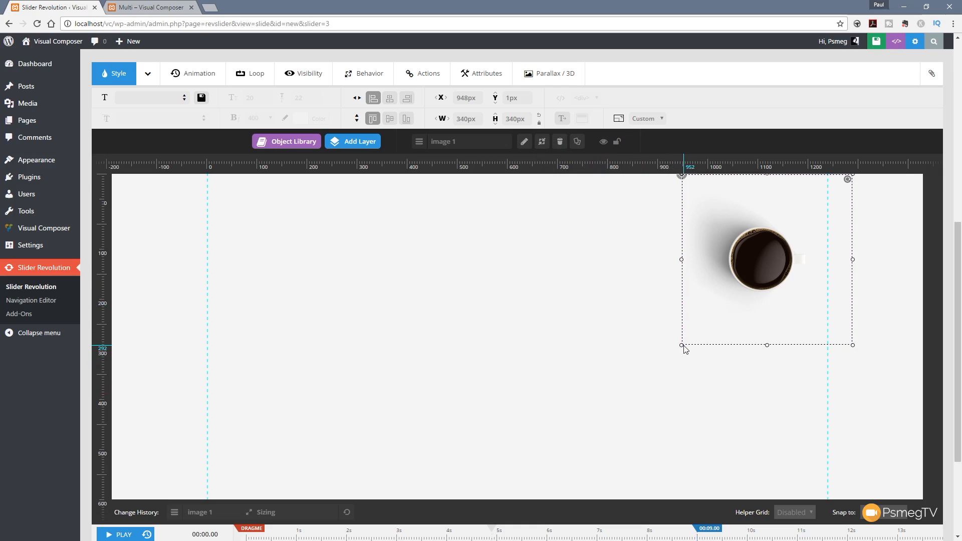
left_click_drag(684, 350, 652, 341)
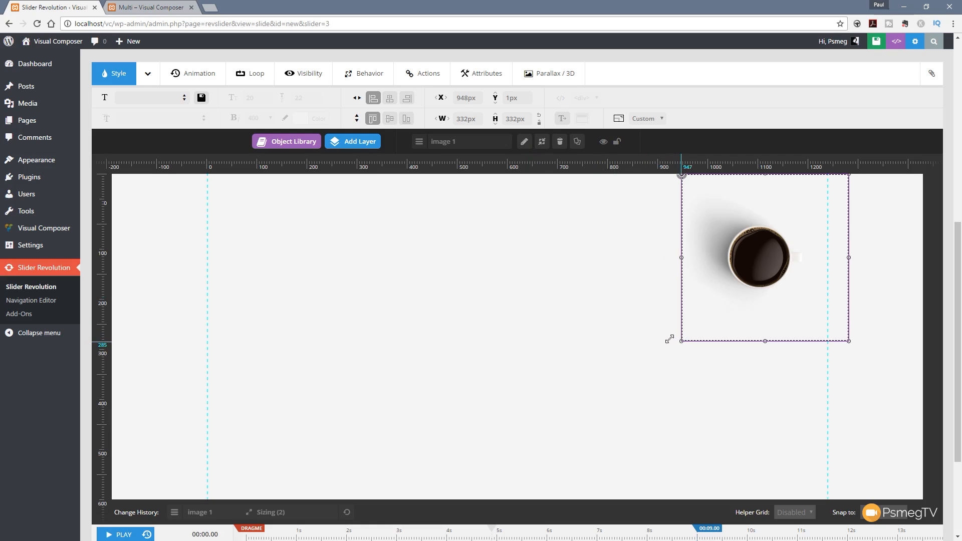
left_click_drag(669, 339, 656, 371)
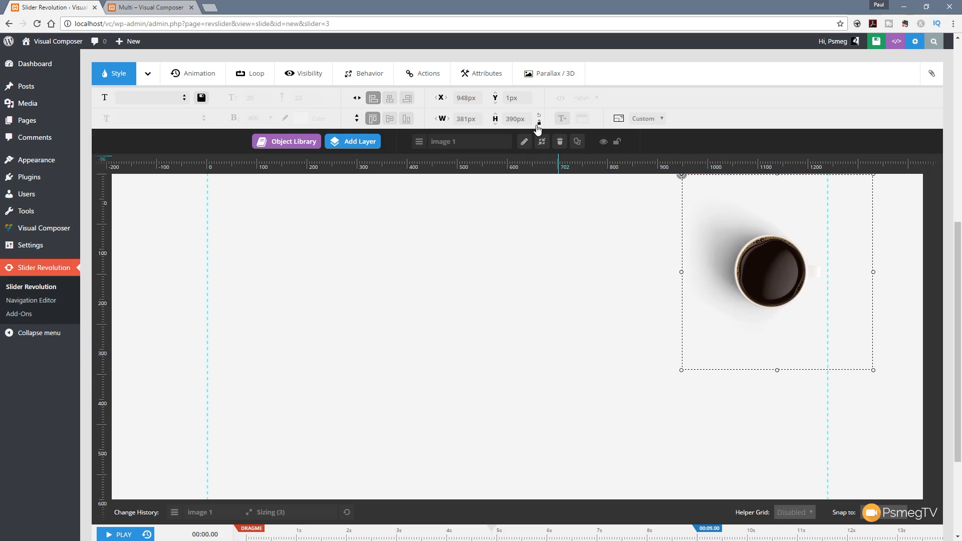
Step: Restore the coffee image layer's square proportions at 383 by 383 px
left_click(538, 125)
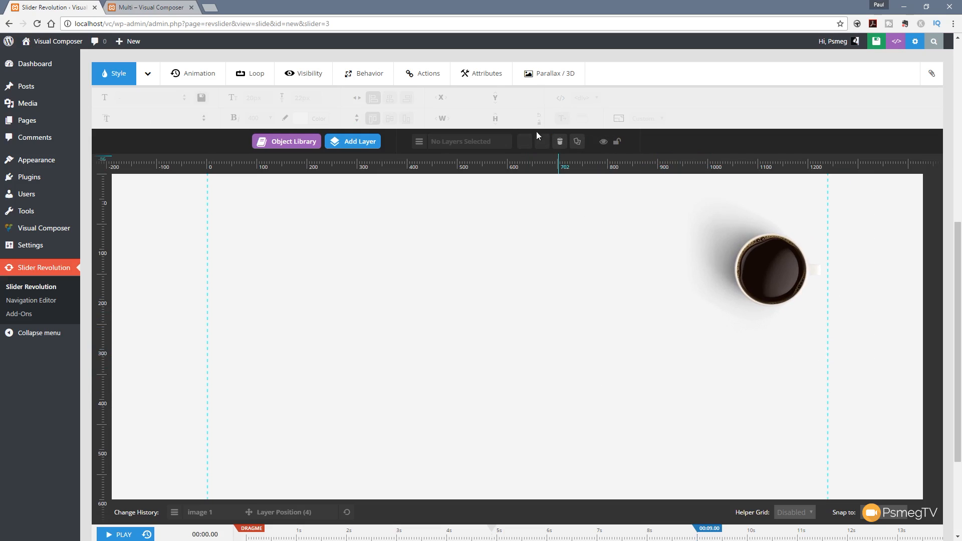
left_click(807, 298)
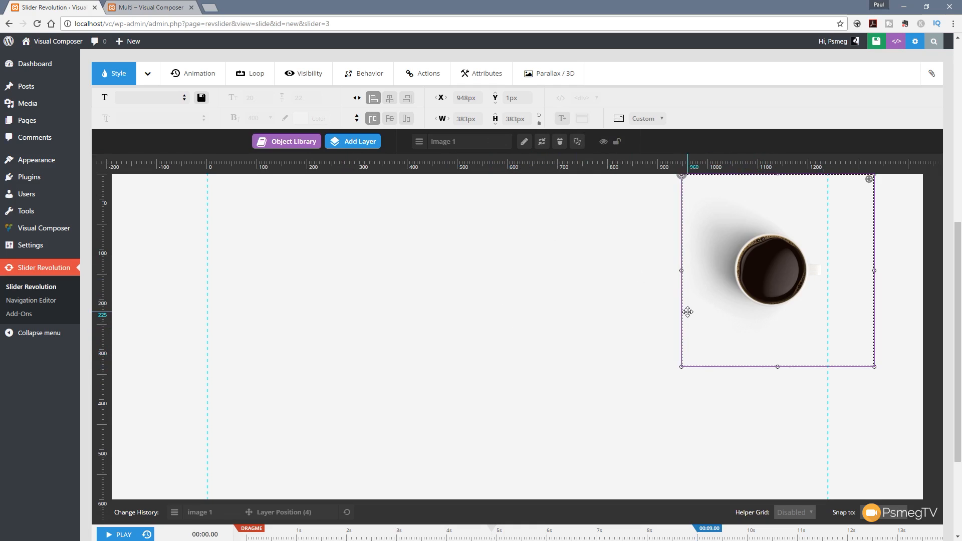
Step: Add keyboard_apple-600x400.png from the media library as an image layer and place it near the slide's centre, at about X 399 px, Y 145 px
mouse_move(355, 142)
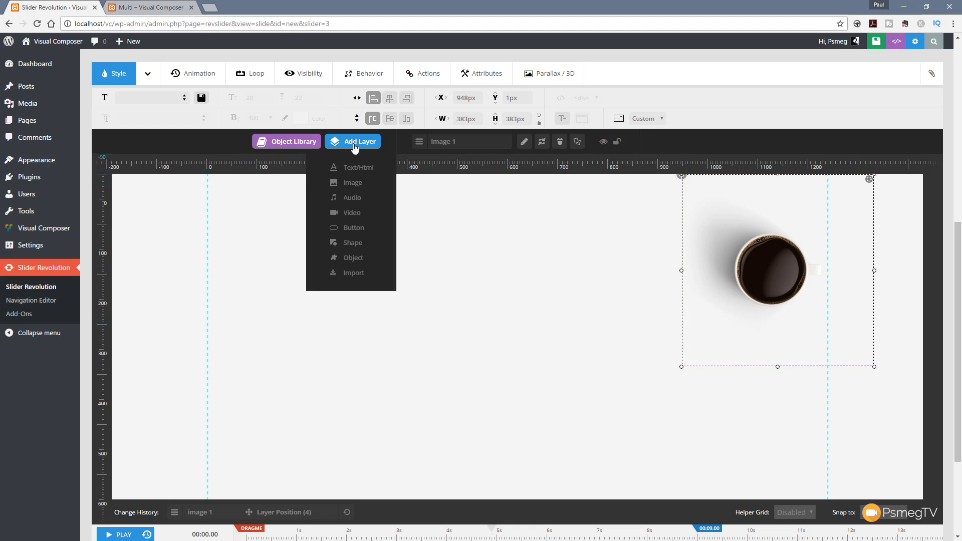
left_click(351, 182)
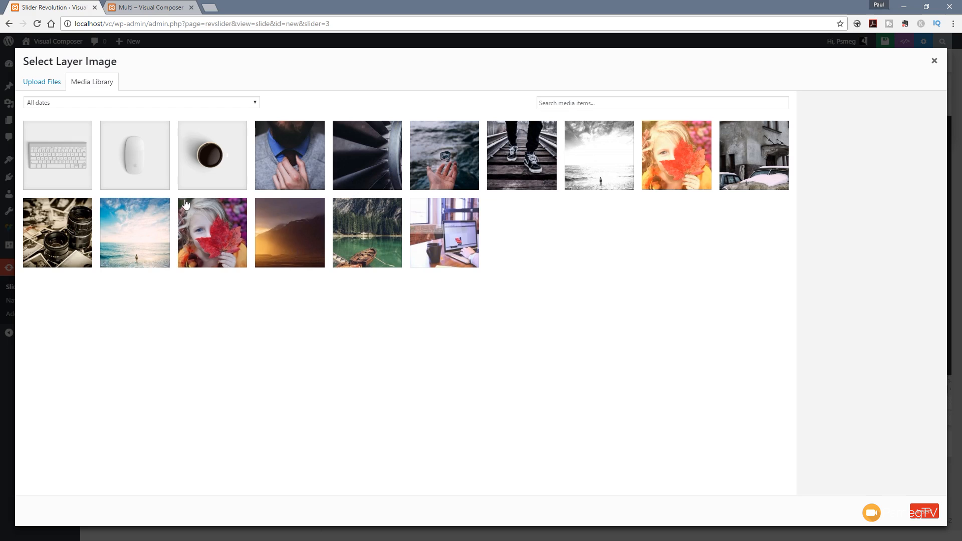
left_click(75, 165)
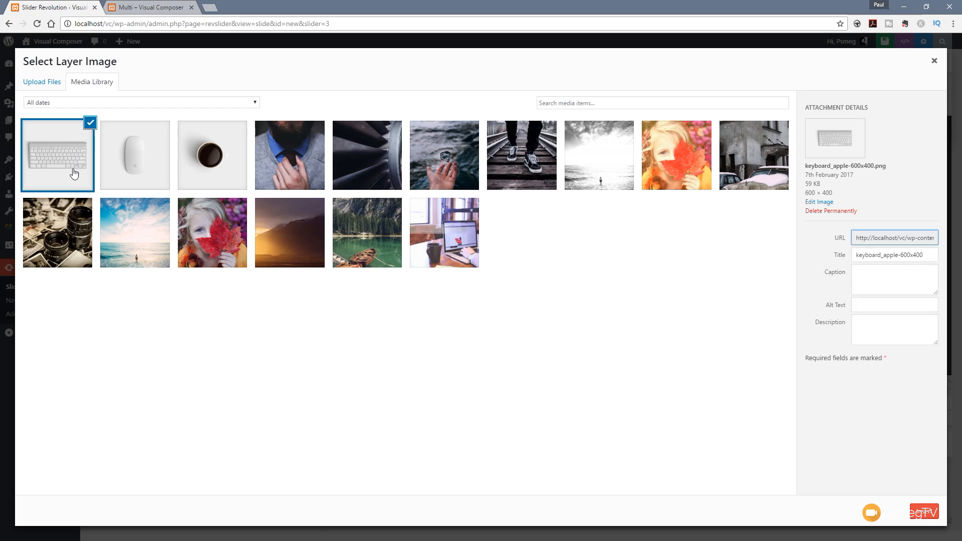
left_click(924, 511)
left_click_drag(408, 327, 573, 364)
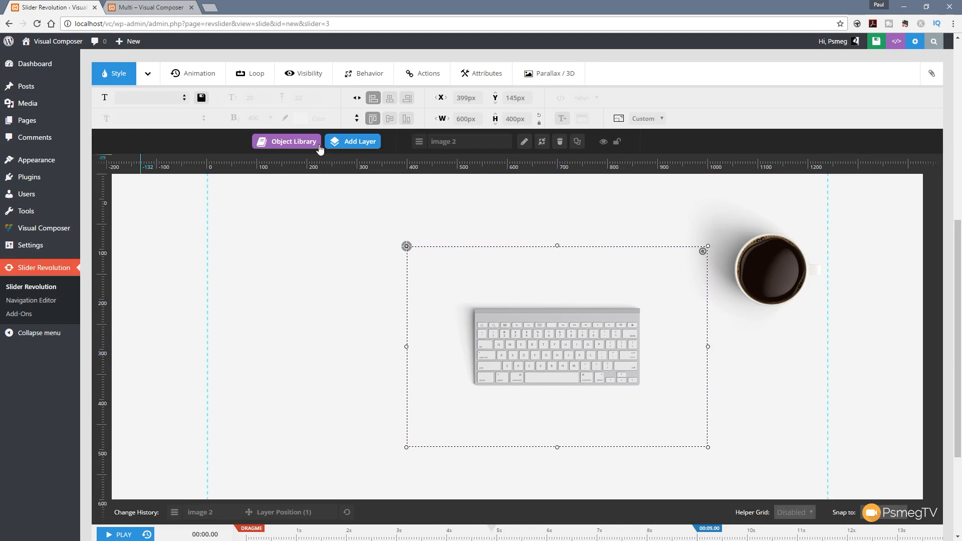
Step: Add an image layer to the slide using object_macmouse_1-600x600.png from the media library
mouse_move(345, 146)
left_click(348, 179)
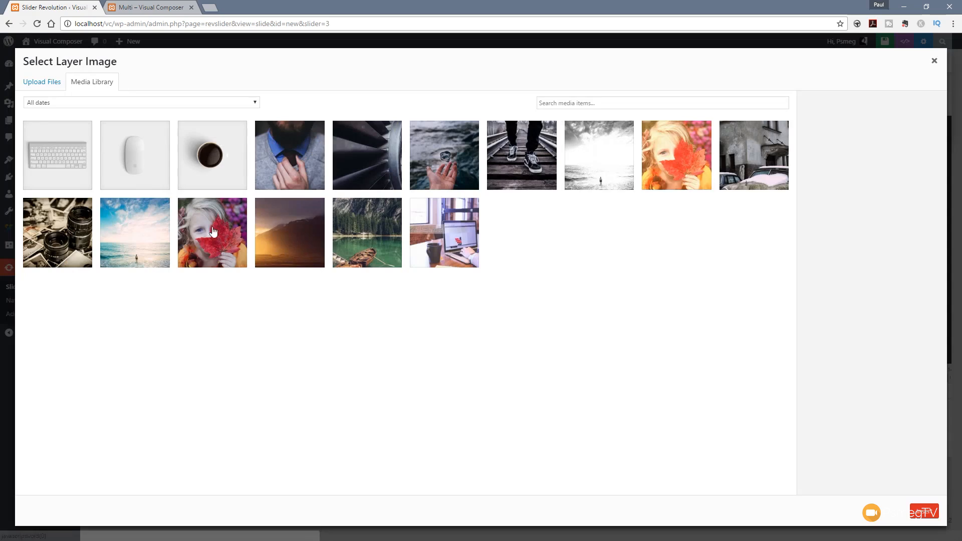
left_click(125, 160)
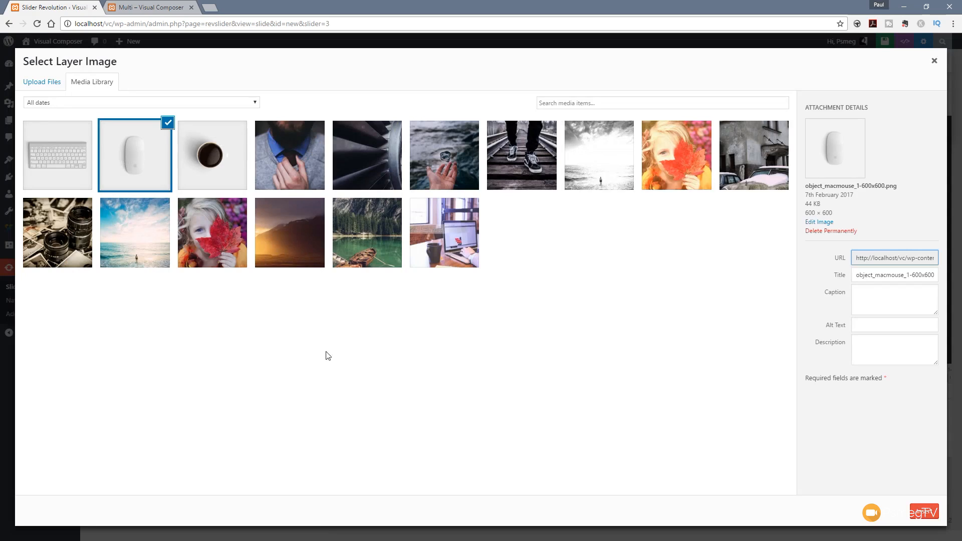
left_click(916, 515)
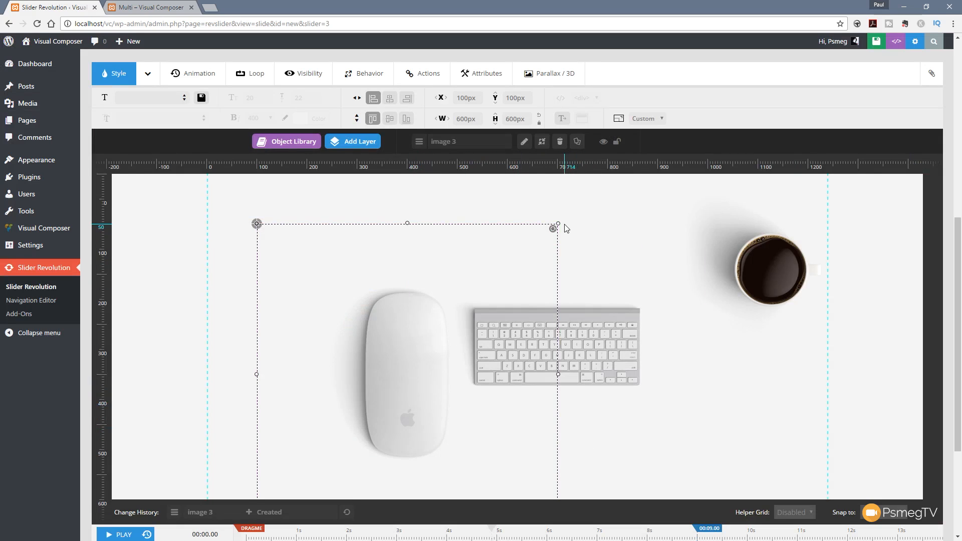
Step: Shrink the mouse image to about 268 by 268 px at about X 193 px, Y 227 px, beside the keyboard, and tilt it slightly clockwise
left_click_drag(553, 229, 394, 388)
left_click_drag(326, 286, 374, 362)
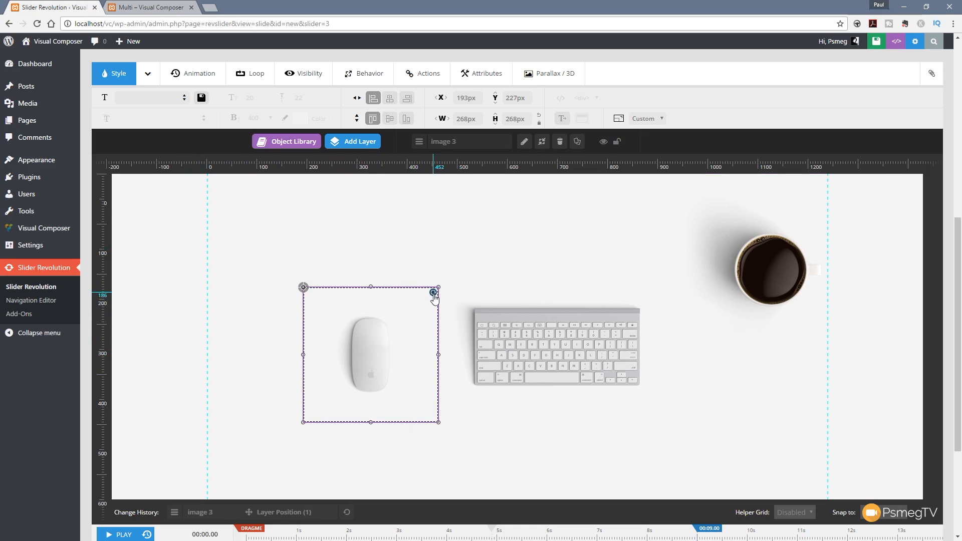
left_click_drag(433, 294, 449, 313)
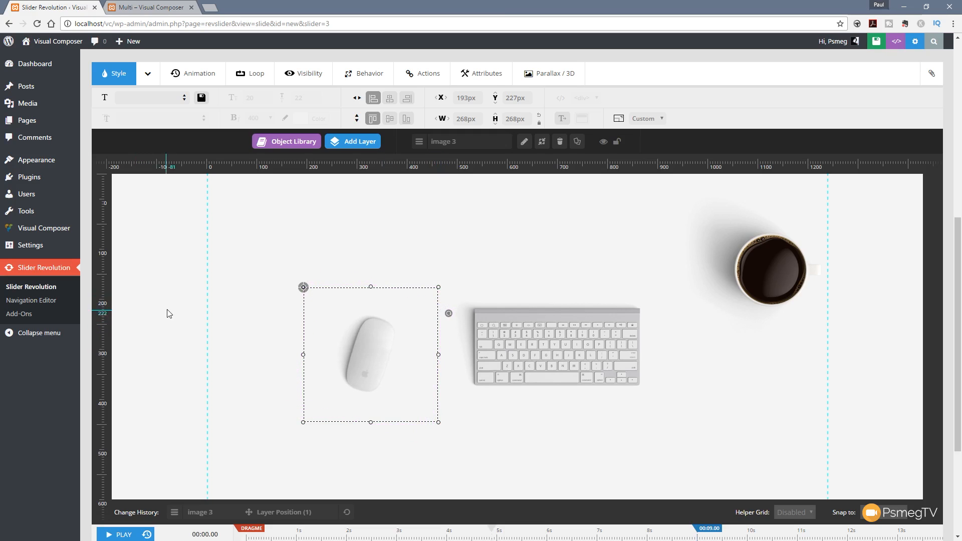
left_click(256, 429)
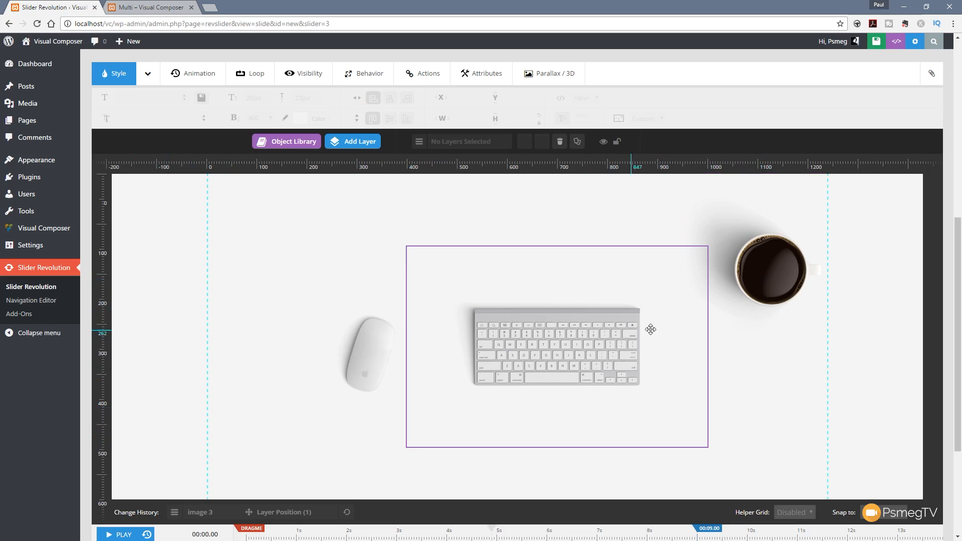
Step: Scrub the timeline playhead through the first half second to preview the slide's opening animation
scroll(757, 326, "down", 3)
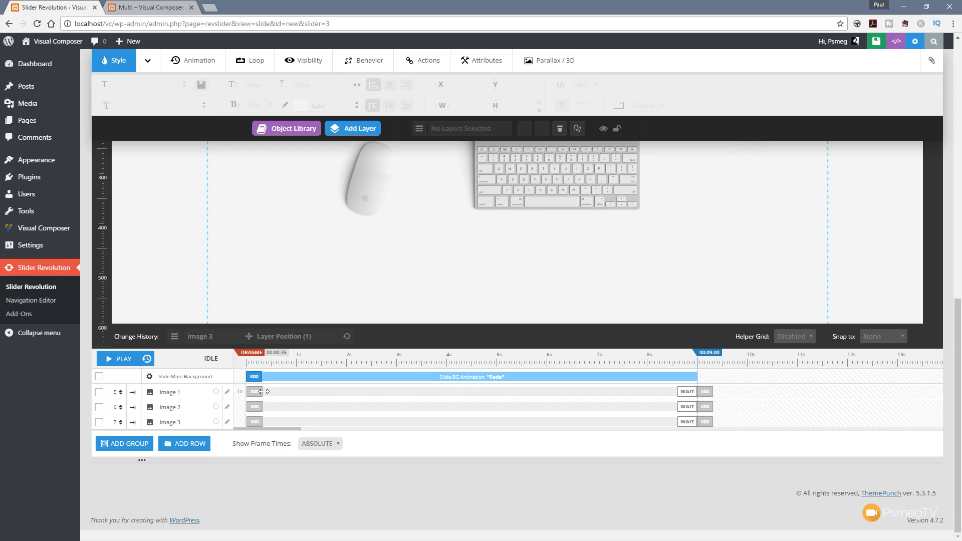
mouse_move(263, 392)
left_mouse_down()
mouse_move(320, 392)
mouse_move(266, 391)
mouse_move(288, 391)
mouse_move(264, 392)
mouse_move(253, 406)
mouse_move(275, 406)
mouse_move(252, 407)
left_mouse_up()
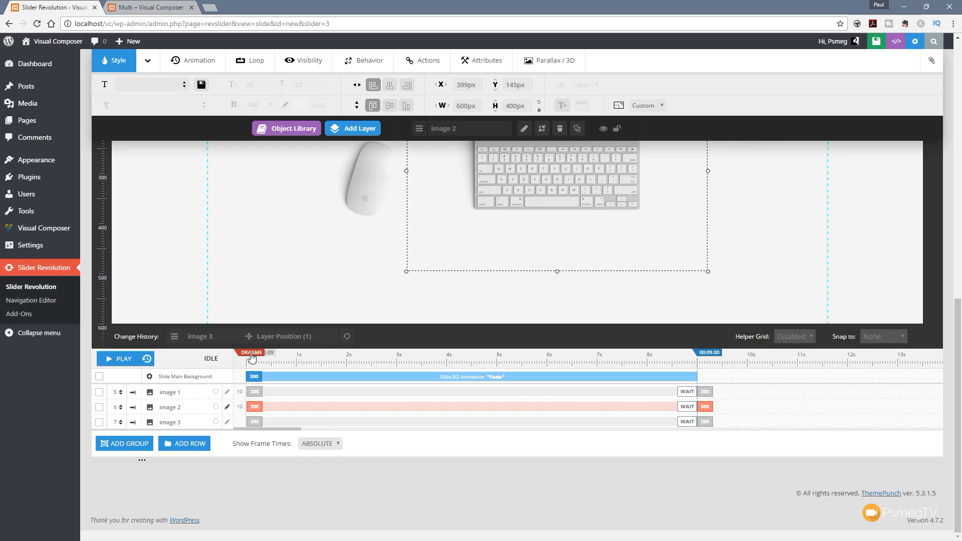
mouse_move(252, 356)
left_mouse_down()
mouse_move(398, 357)
mouse_move(260, 356)
left_mouse_up()
left_click_drag(958, 308, 958, 275)
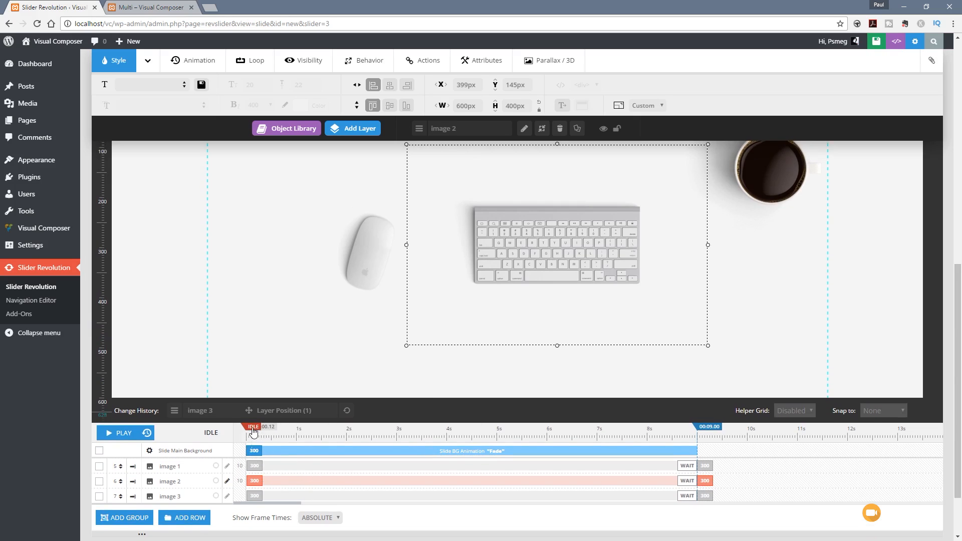
mouse_move(253, 432)
left_mouse_down()
mouse_move(289, 427)
mouse_move(254, 429)
left_mouse_up()
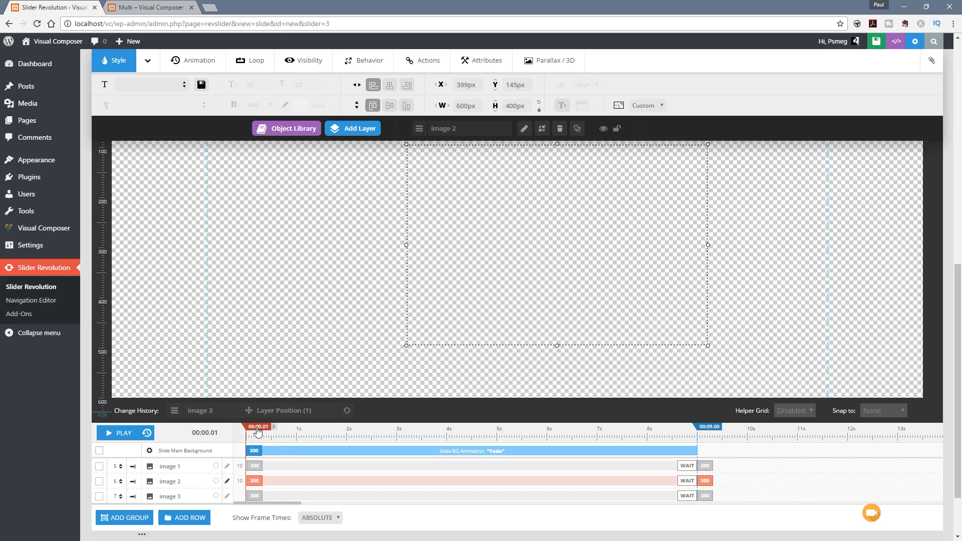
left_click_drag(254, 432, 274, 427)
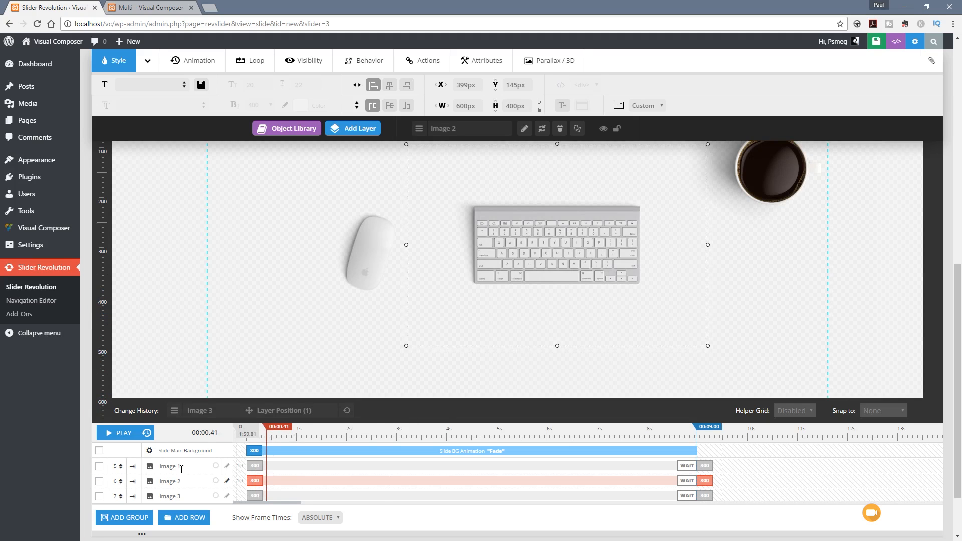
Step: Show the group link colour choices for the three image layers, and hide them again without assigning a colour
left_click(219, 467)
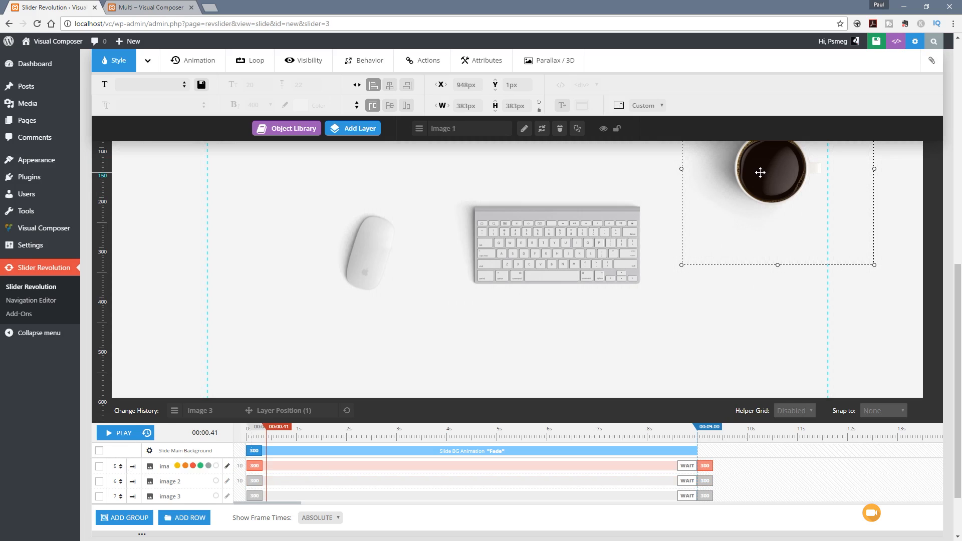
left_click(215, 481)
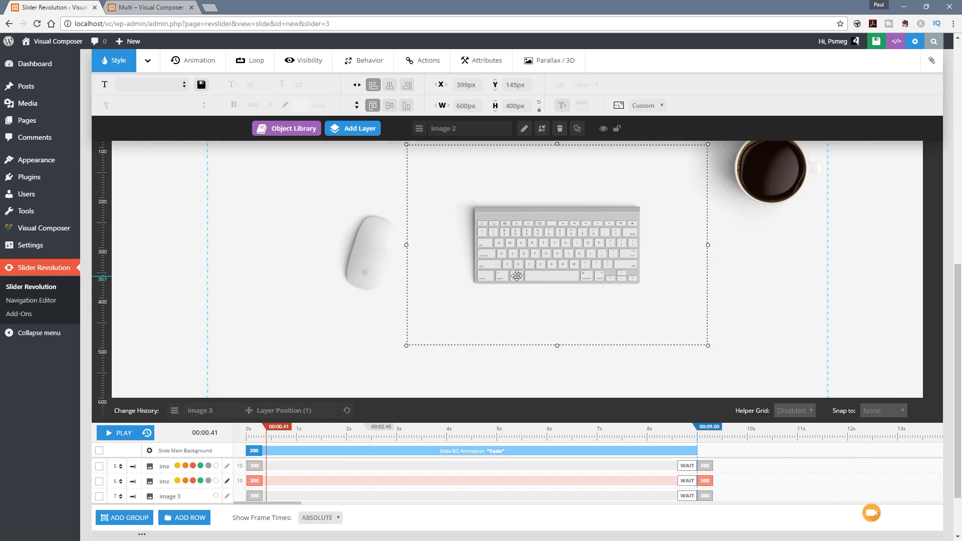
left_click(214, 499)
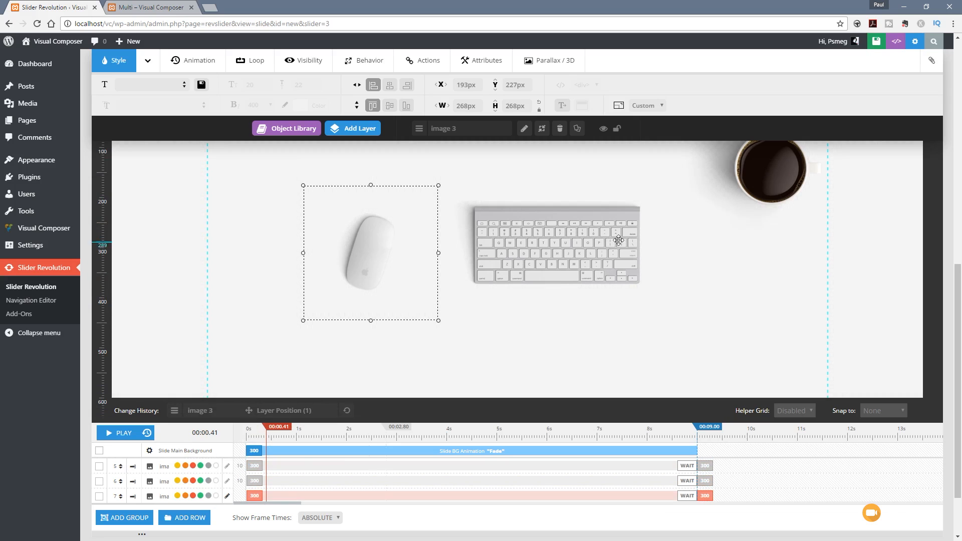
left_click(215, 481)
left_click(217, 468)
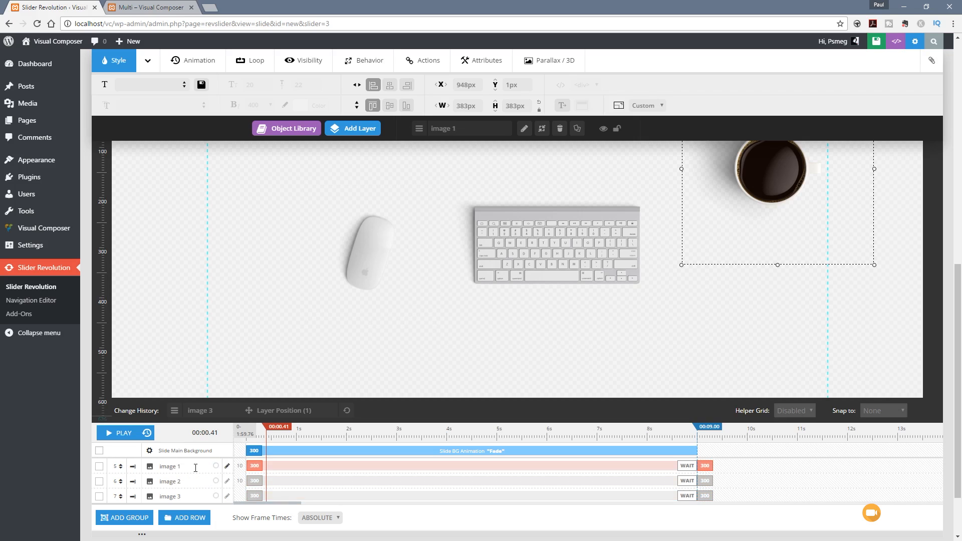
Step: Rename the coffee cup image layer in the timeline as Coffee
left_click(176, 467)
left_click_drag(182, 467, 139, 474)
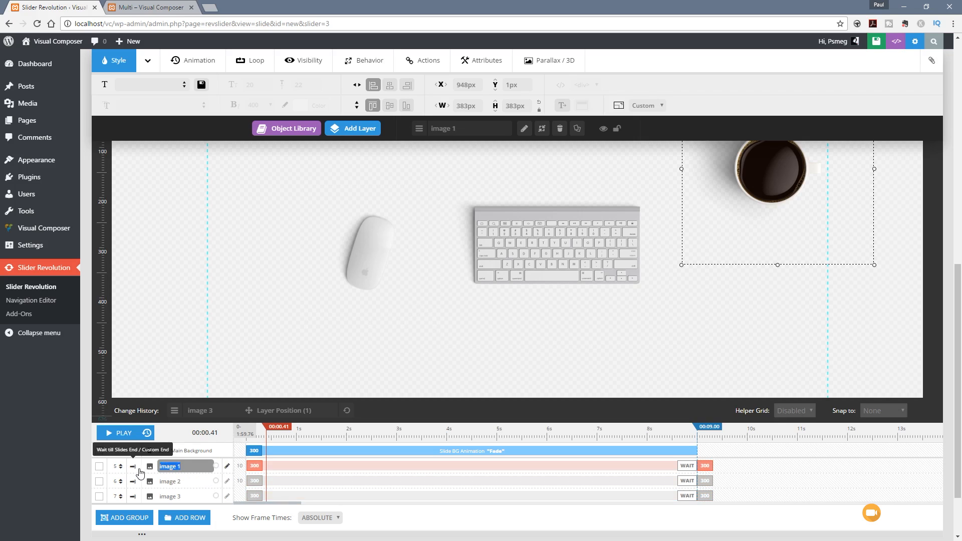
type("c")
type("offee")
Step: Rename the keyboard image layer in the timeline as keyboard
double_click(179, 482)
key("ctrl+a")
type("ke")
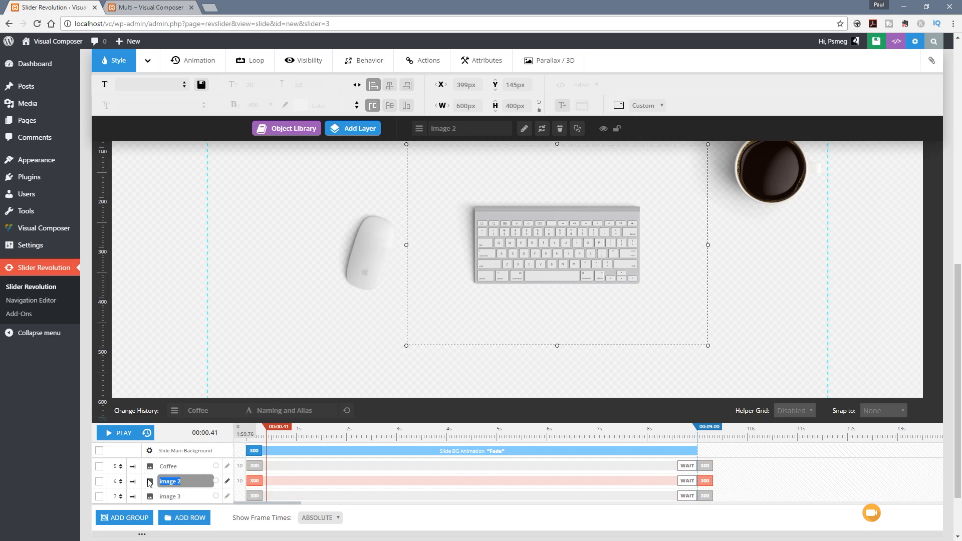
type("yboard")
Step: Rename the computer mouse image layer in the timeline as Mouse
double_click(173, 495)
key("ctrl+a")
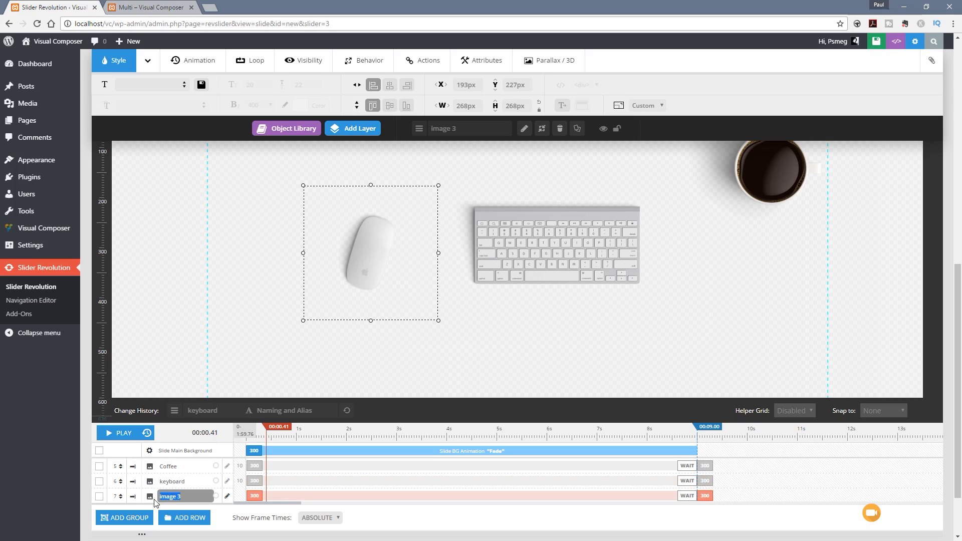
type("Mouse")
left_click(678, 524)
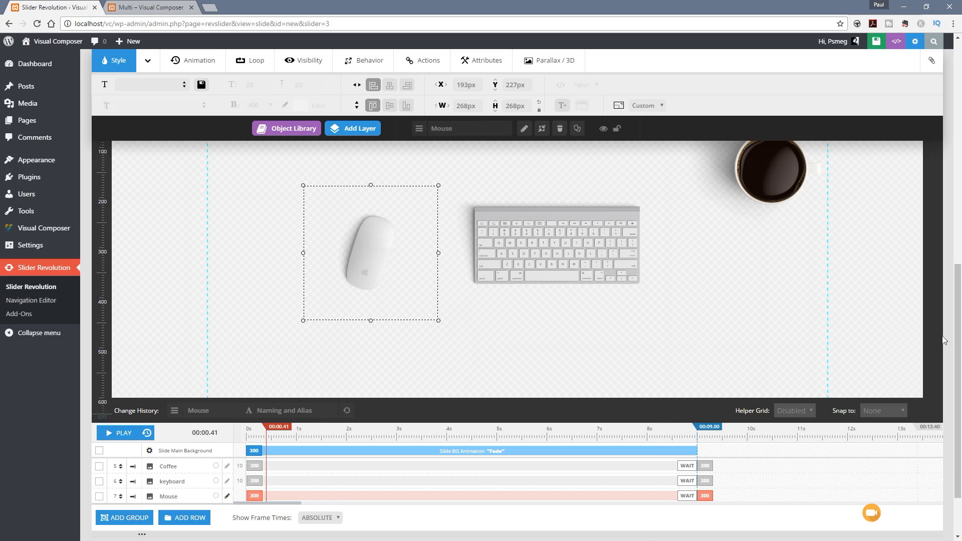
Step: Examine the Mouse layer's animation, loop, visibility, behavior and extended style settings, finishing on its animation options
left_click_drag(959, 288, 959, 220)
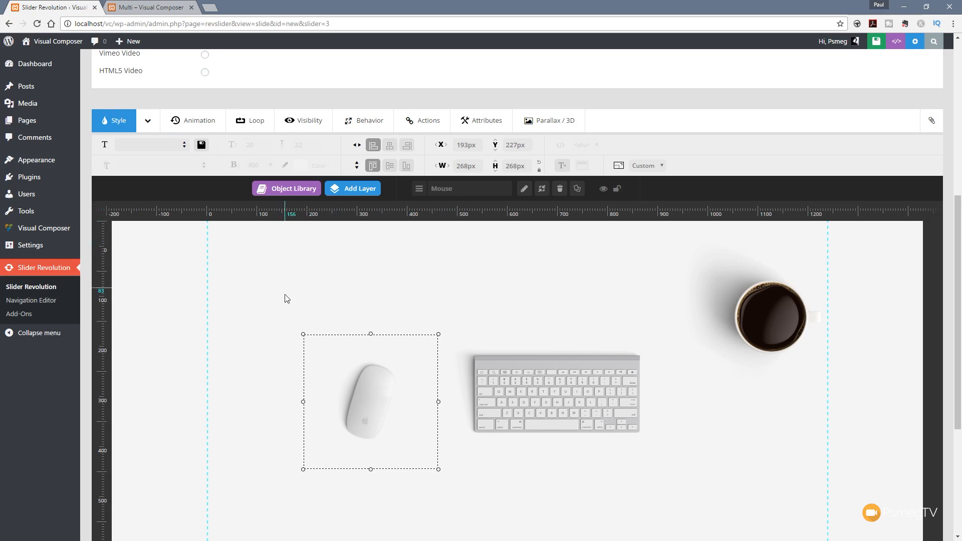
scroll(286, 298, "up", 3)
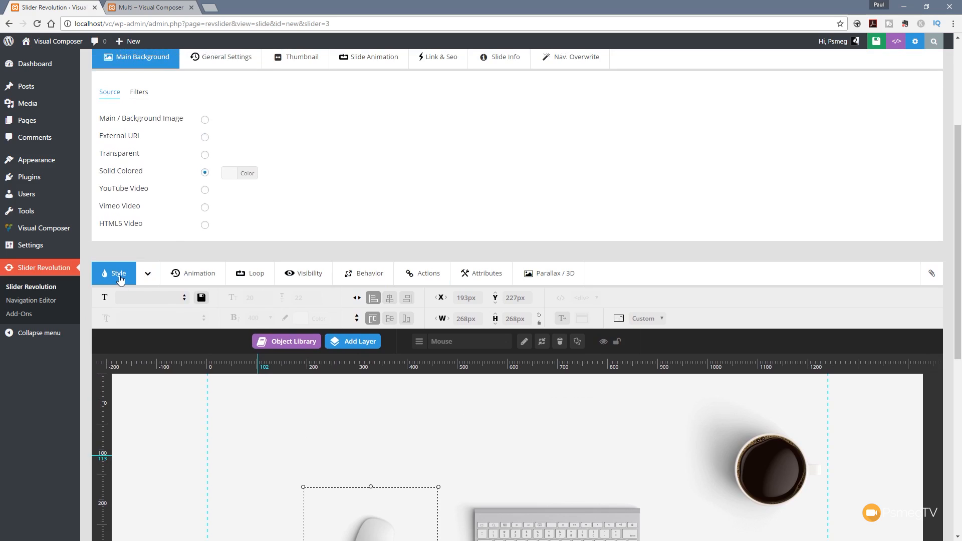
left_click(194, 275)
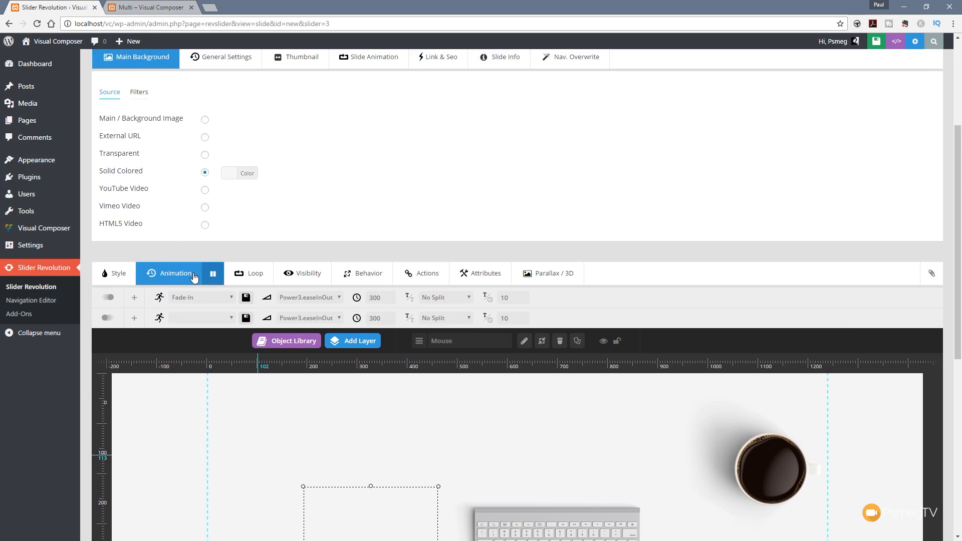
left_click(254, 275)
left_click(300, 275)
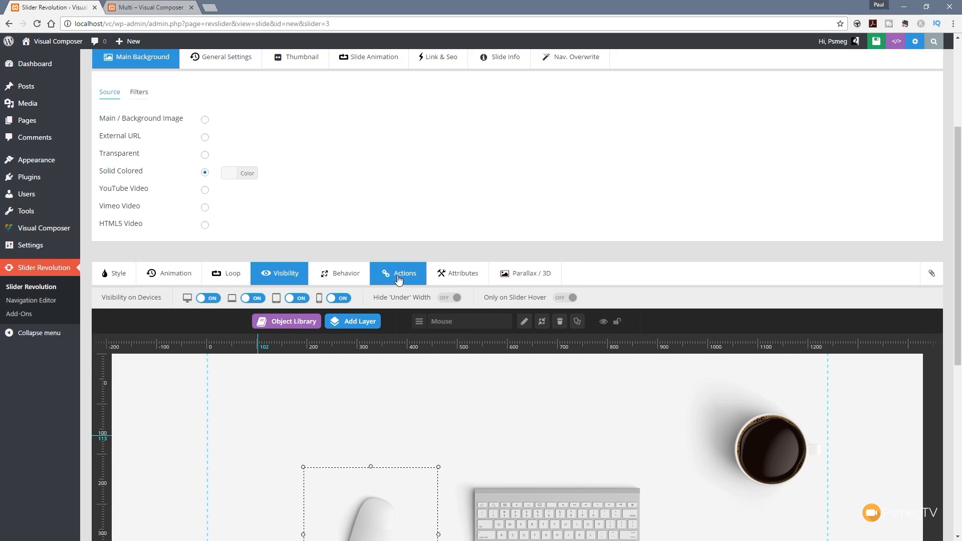
left_click(356, 279)
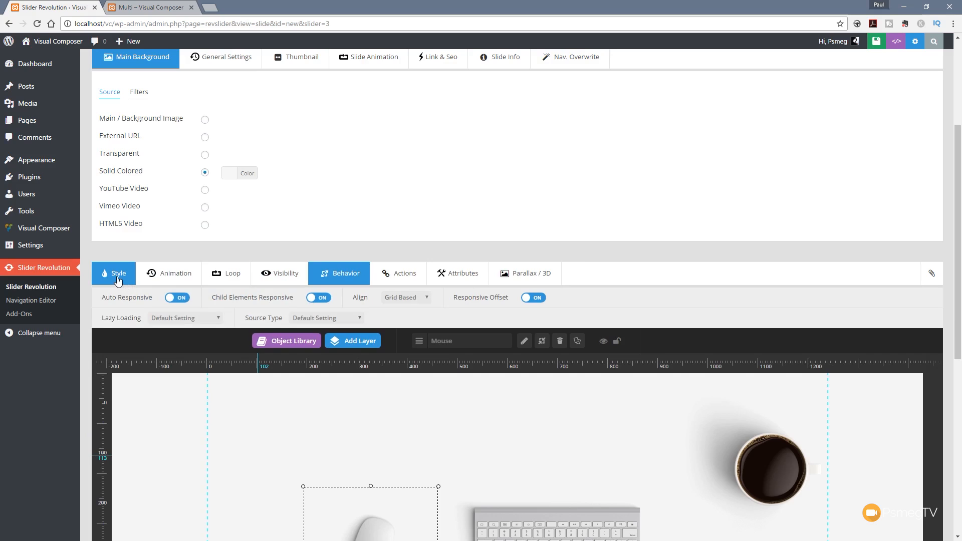
left_click(118, 280)
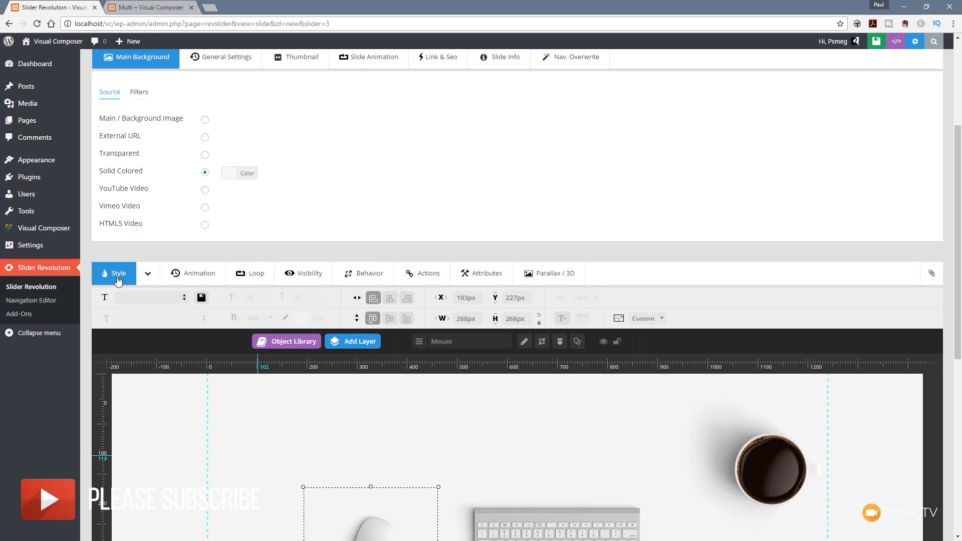
left_click(148, 275)
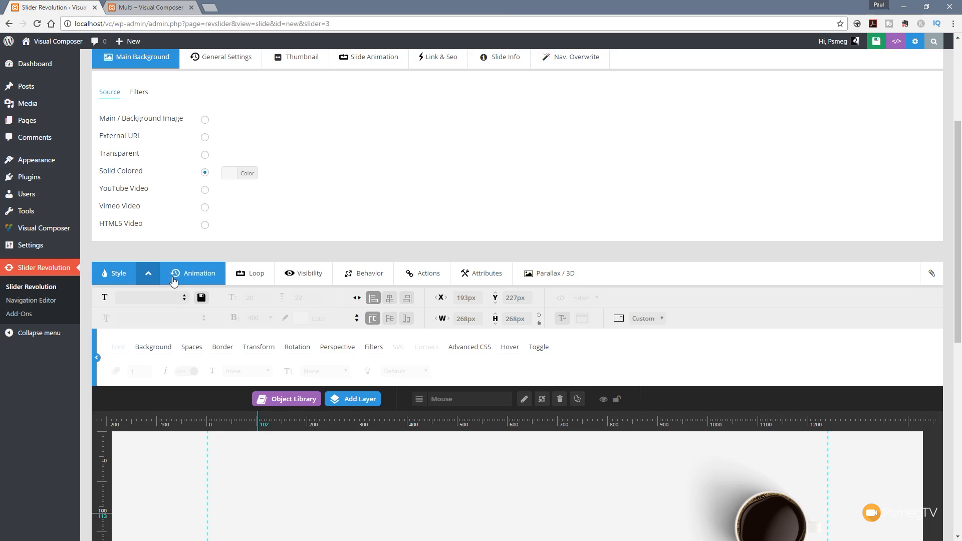
left_click(148, 273)
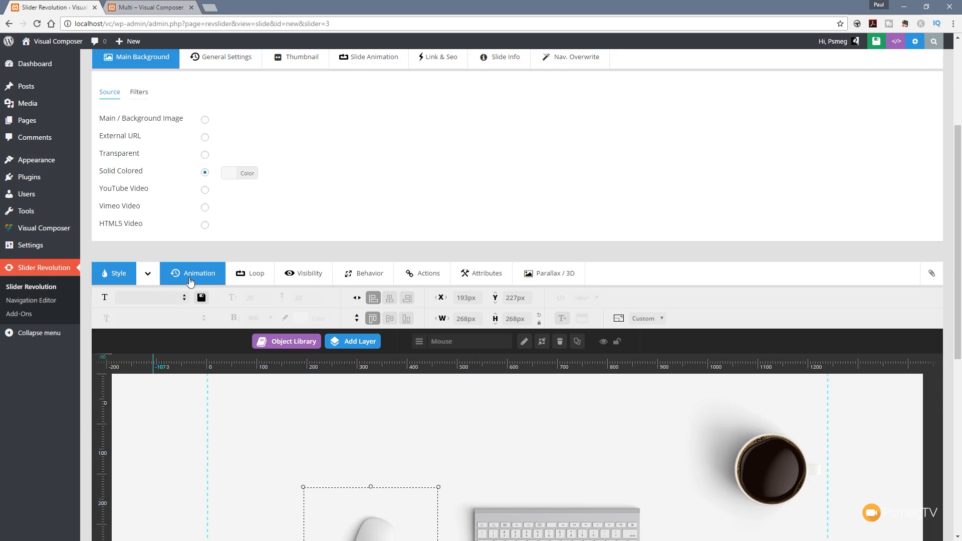
left_click(190, 275)
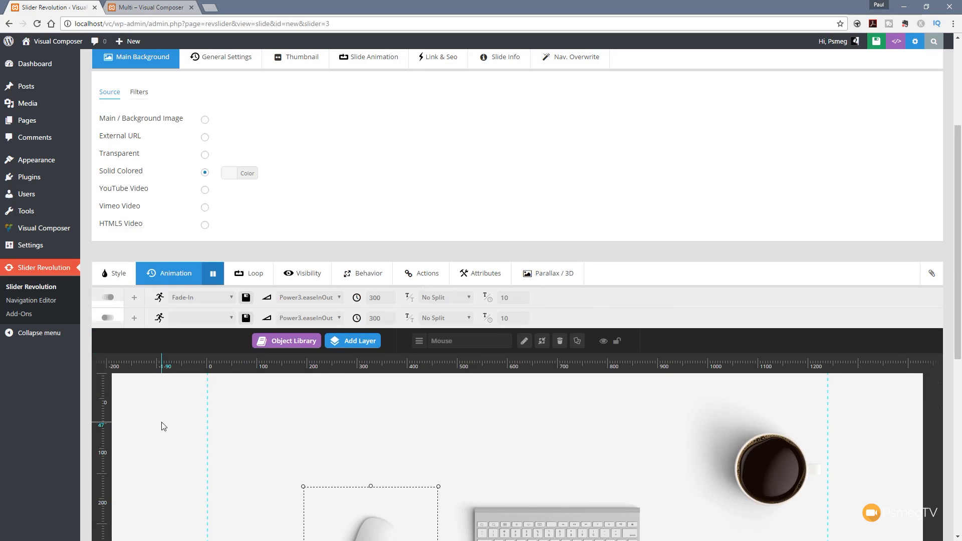
Step: Try the Long-From-Right template as the Mouse layer's start animation
scroll(152, 391, "down", 3)
scroll(153, 386, "down", 1)
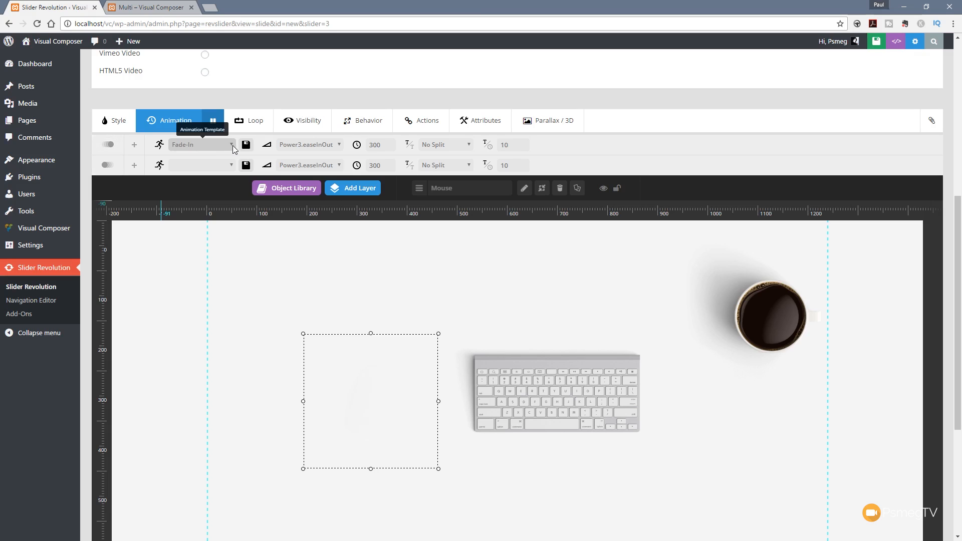
left_click(232, 145)
left_click_drag(264, 213, 268, 275)
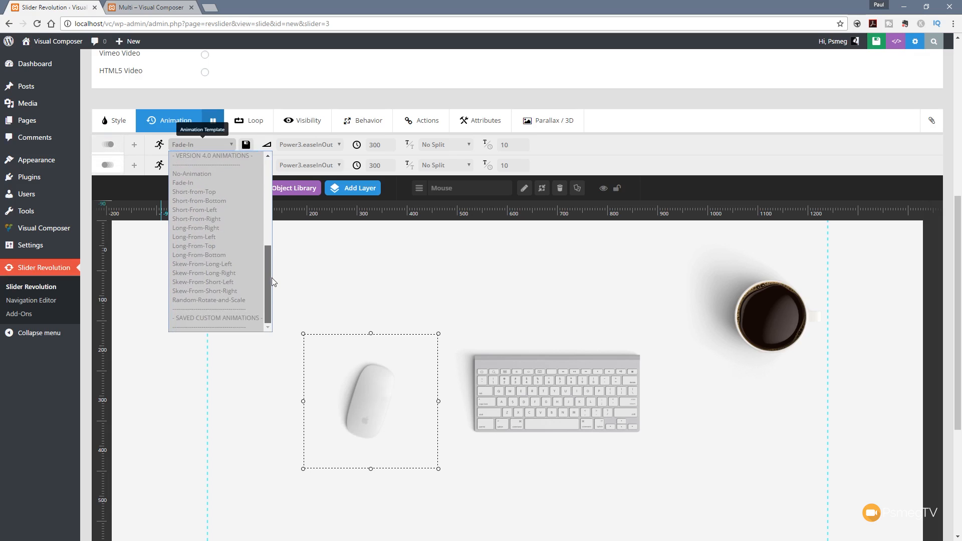
left_click(197, 229)
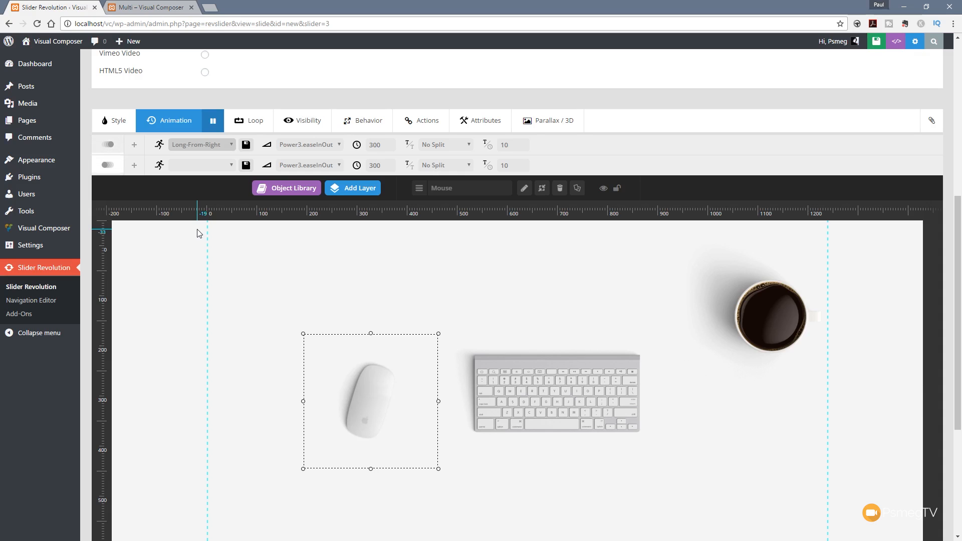
Step: Set the Mouse layer's start animation template to Long-From-Top
left_click(231, 146)
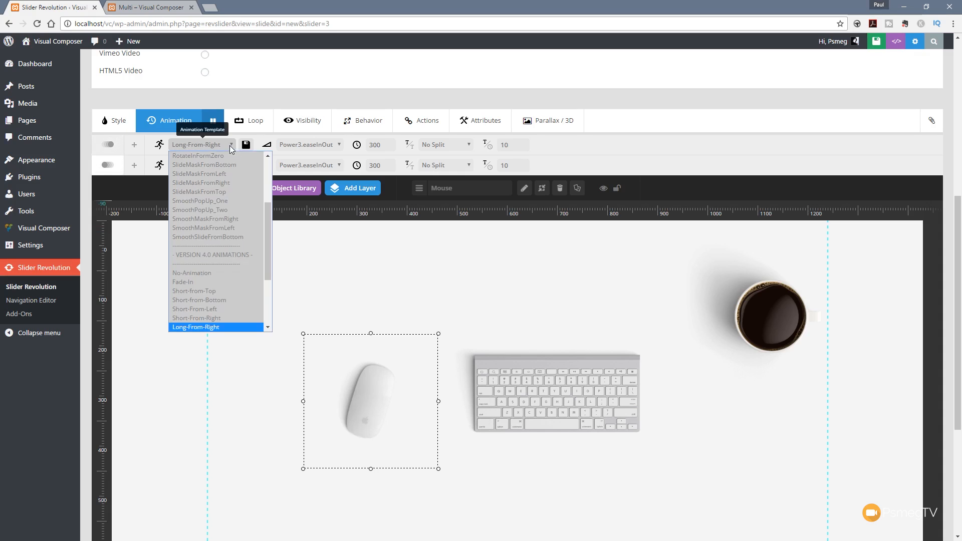
scroll(219, 297, "down", 2)
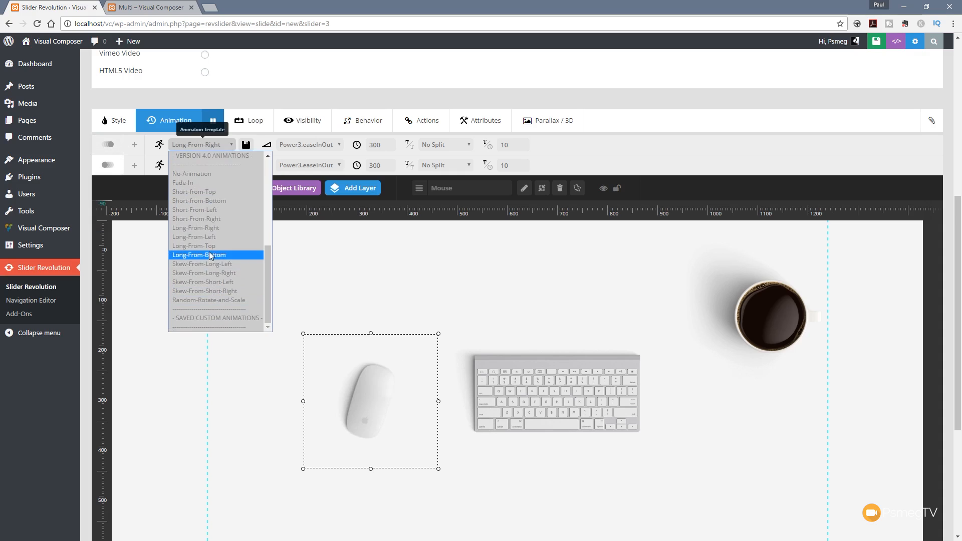
left_click(209, 246)
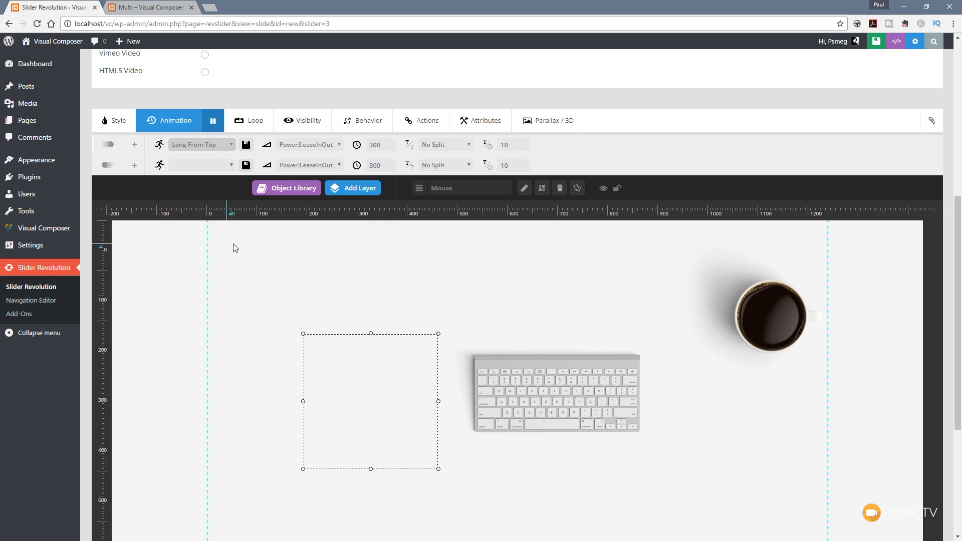
Step: Examine the easing options available for the Mouse layer's start animation, leaving the current easing selected
left_click(312, 147)
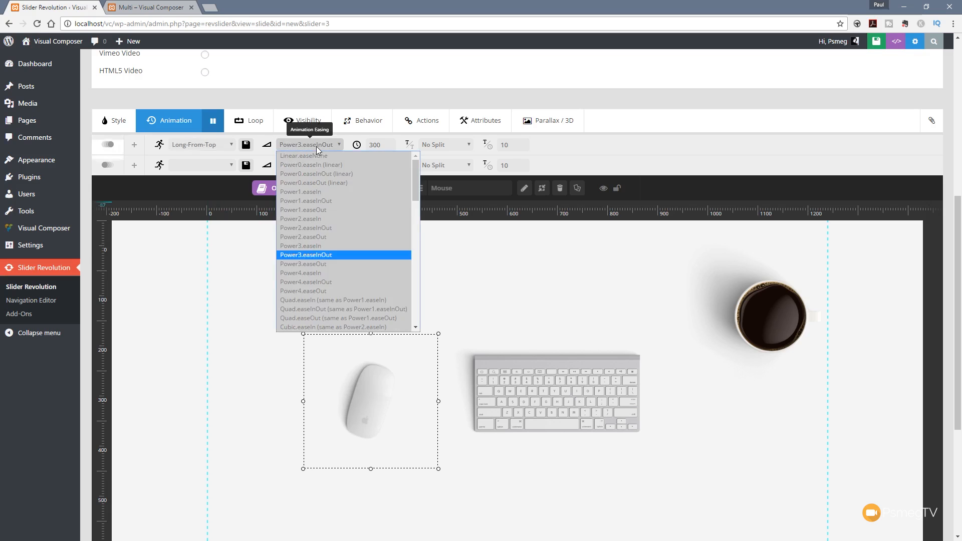
mouse_move(415, 185)
left_mouse_down()
mouse_move(416, 199)
mouse_move(415, 186)
left_mouse_up()
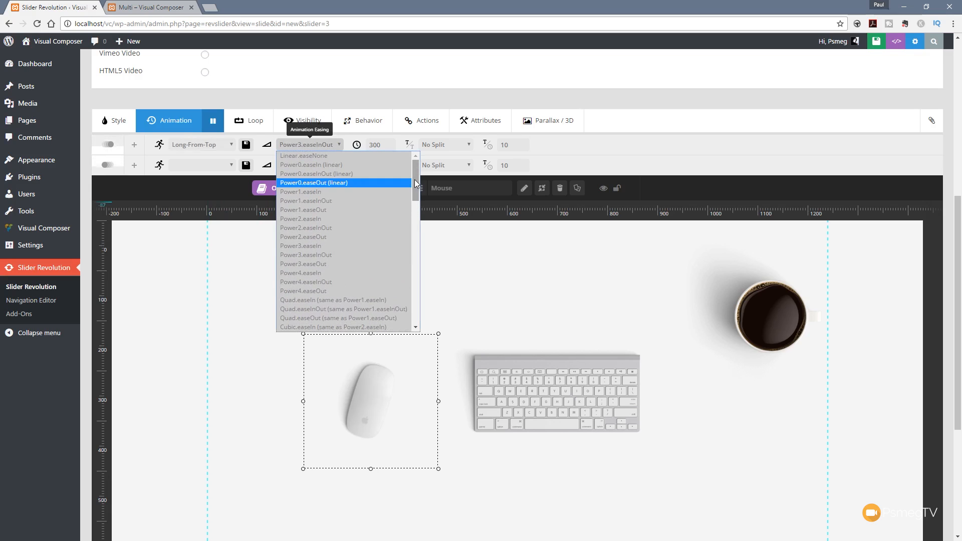
left_click(520, 107)
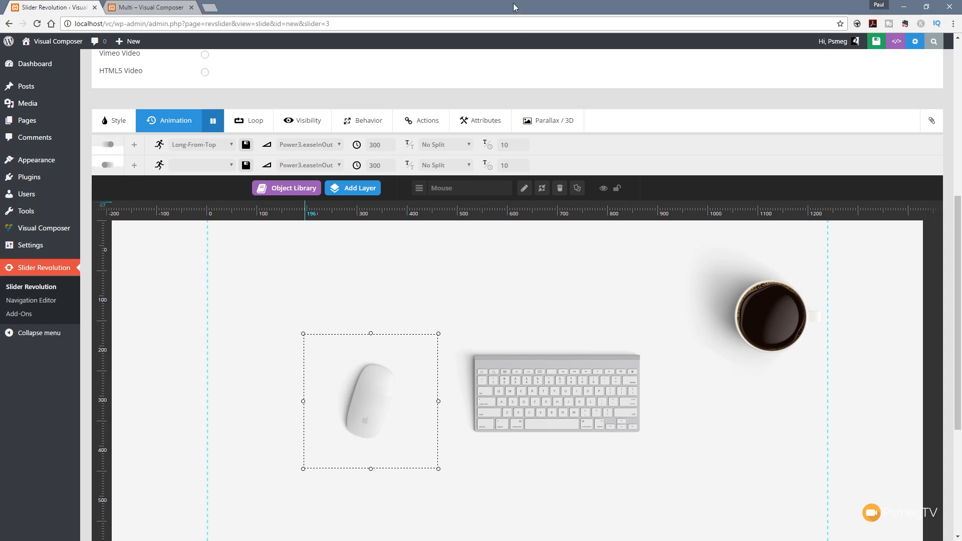
left_click(320, 145)
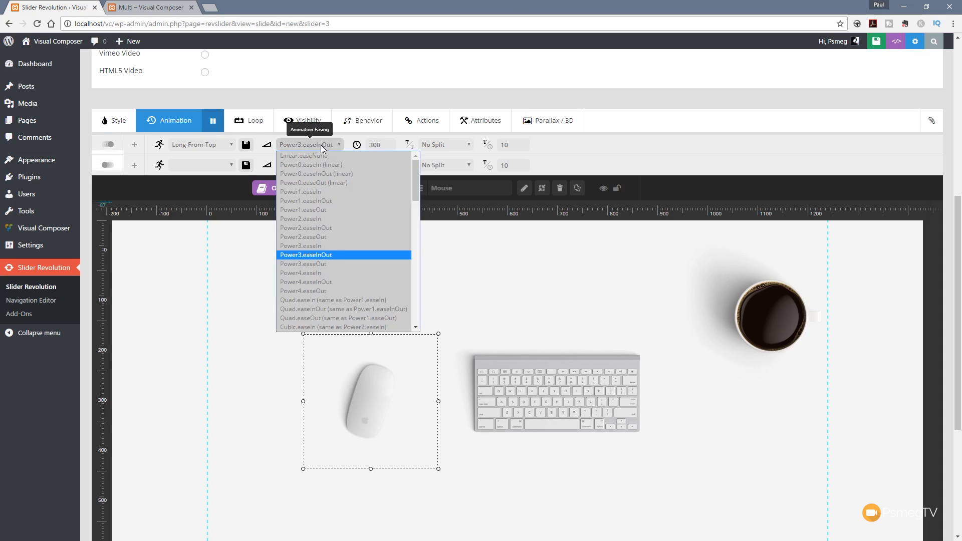
left_click_drag(415, 180, 413, 263)
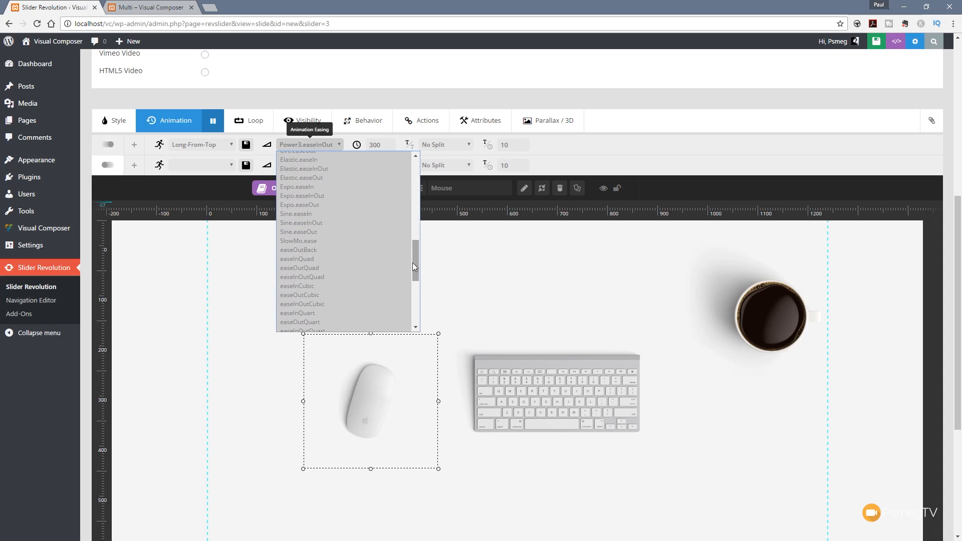
left_click(619, 103)
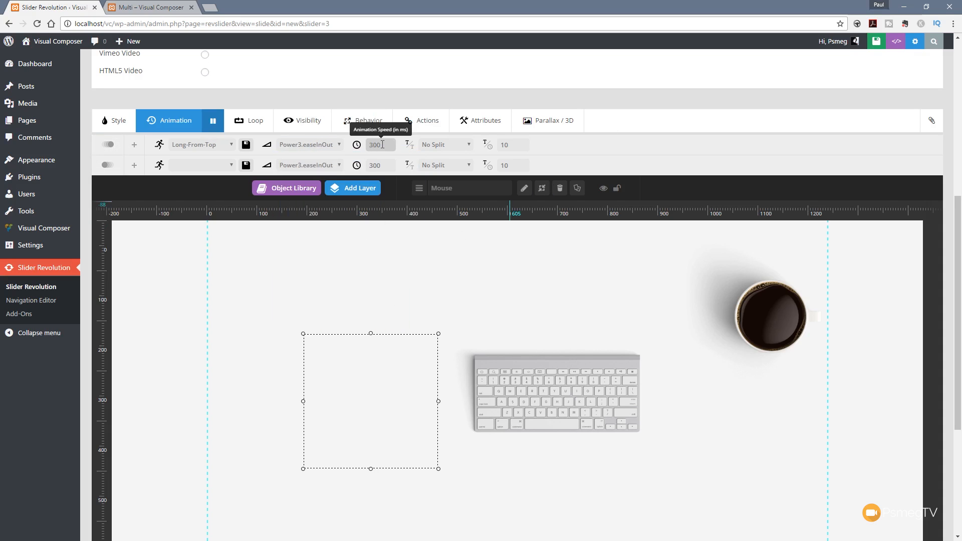
Step: Set the speed of the Mouse layer's start animation to 600 ms
scroll(245, 388, "down", 4)
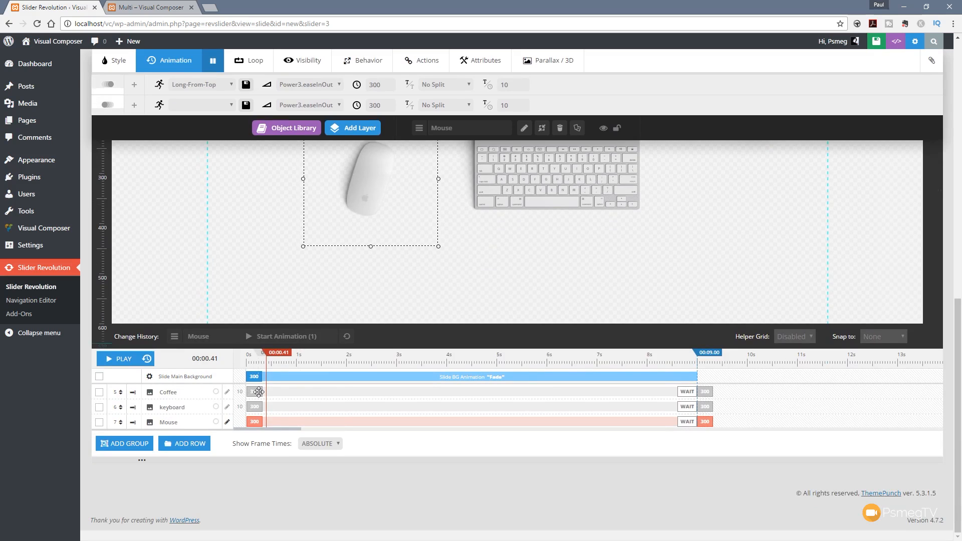
scroll(258, 392, "up", 3)
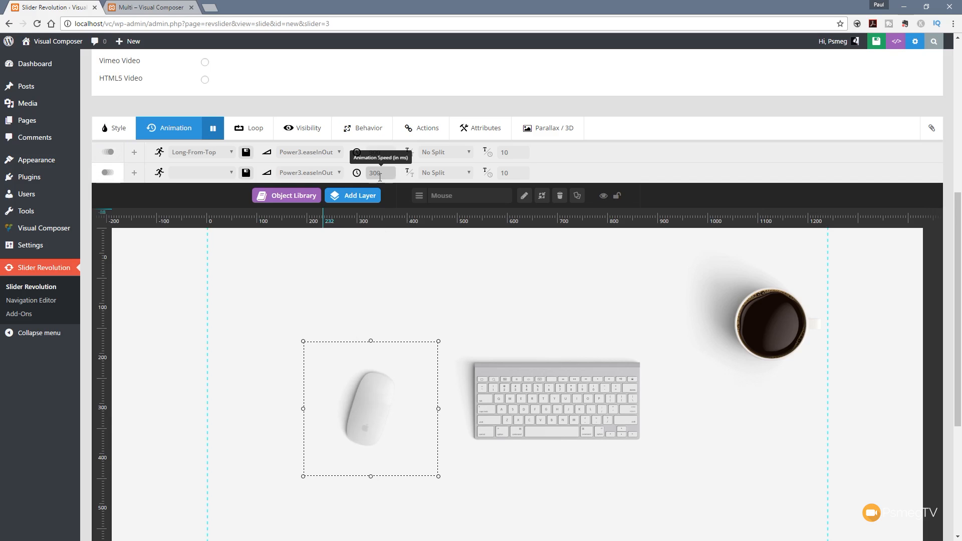
scroll(93, 387, "down", 5)
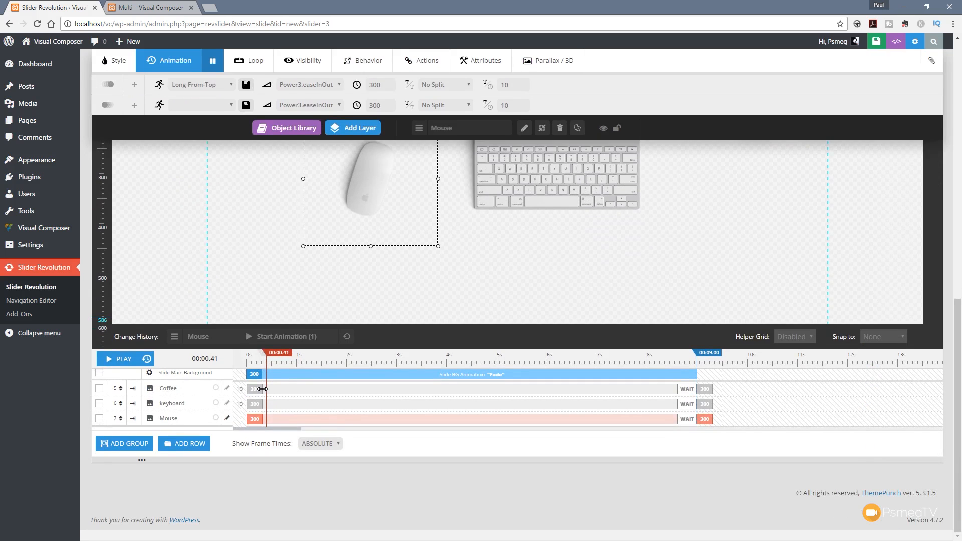
scroll(292, 241, "up", 3)
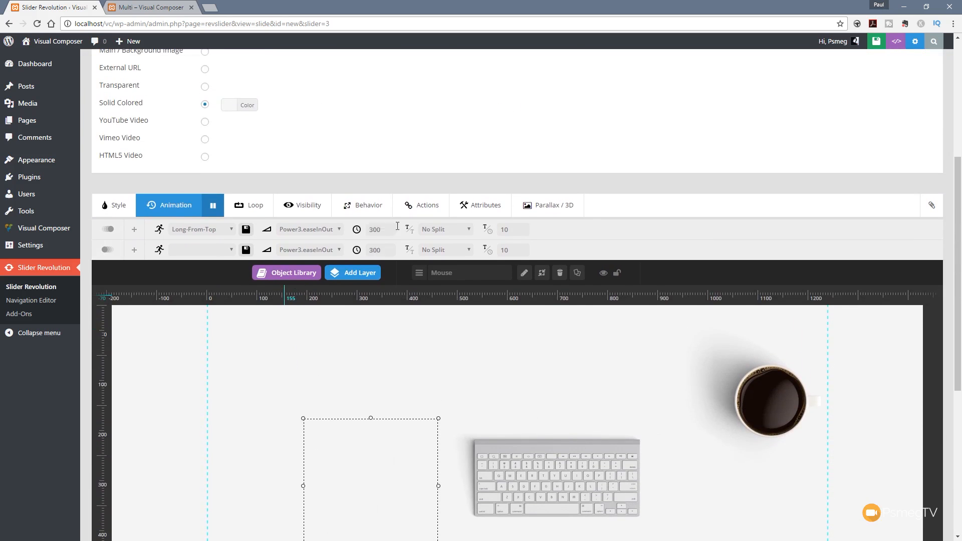
scroll(249, 373, "down", 2)
left_click_drag(385, 154, 367, 154)
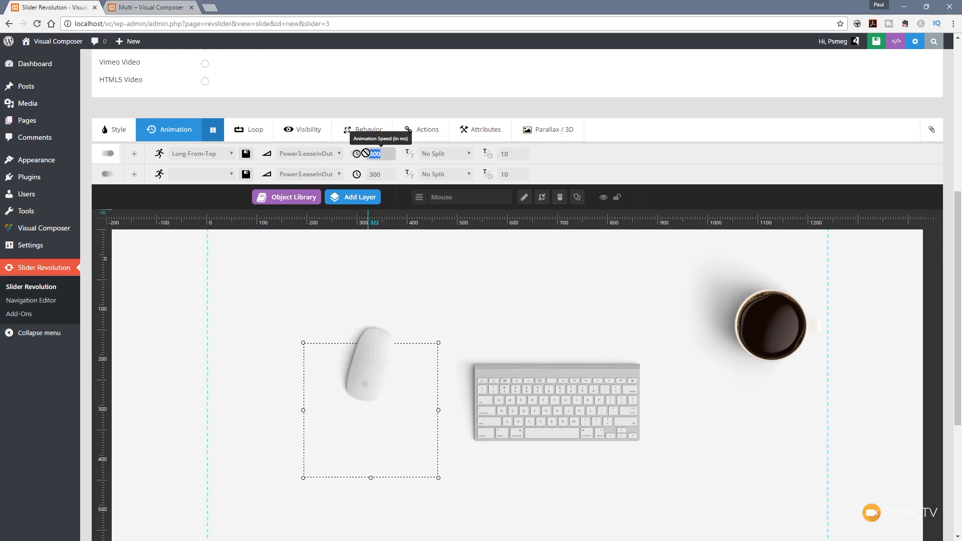
type("600")
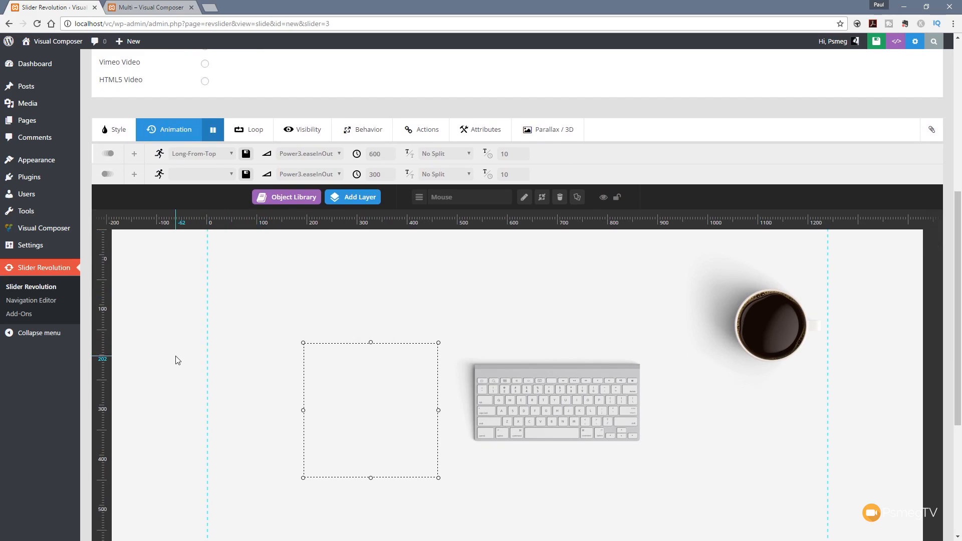
Step: Set the speed of the Mouse layer's end animation to 600 ms
scroll(173, 368, "down", 5)
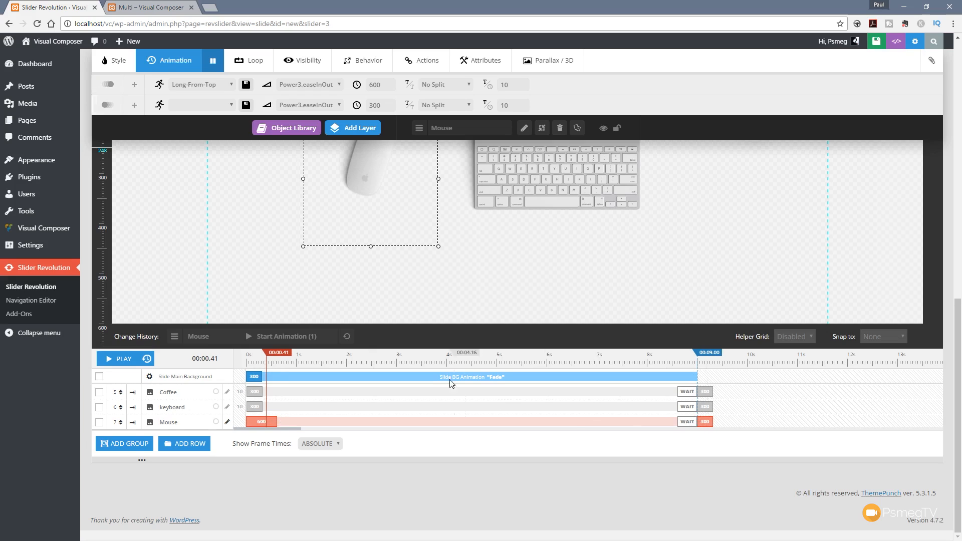
scroll(501, 300, "up", 2)
double_click(375, 106)
type("600")
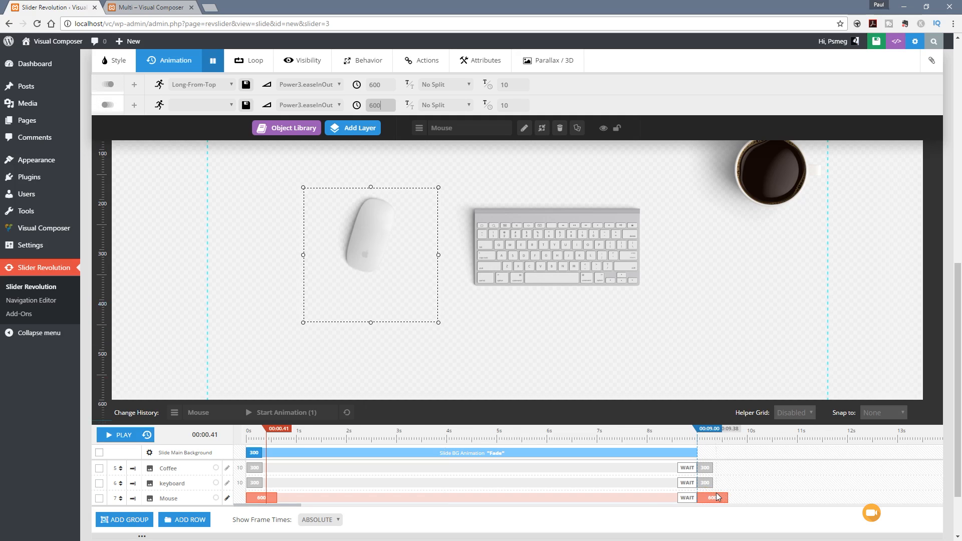
Step: Examine the split text options and the list of start animation templates for the Mouse layer
scroll(718, 496, "up", 2)
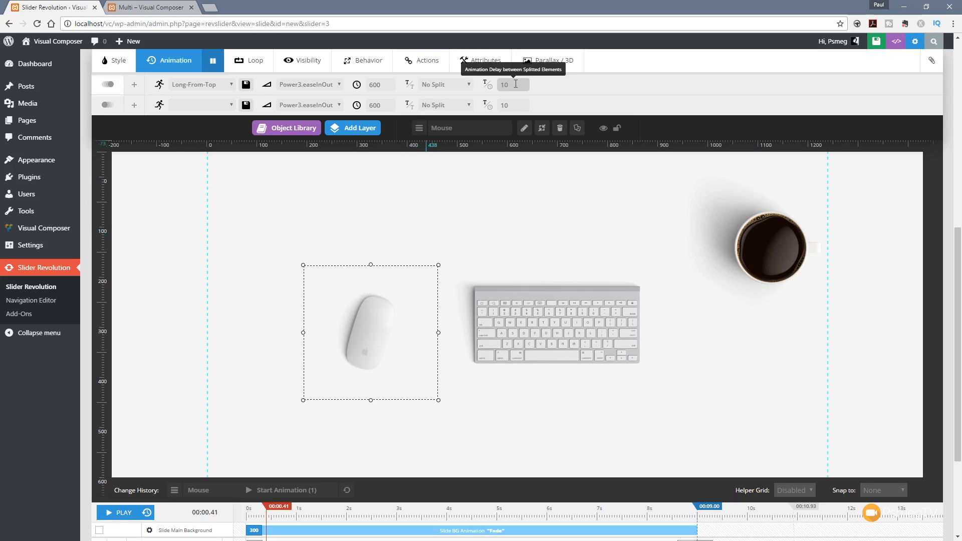
left_click(453, 85)
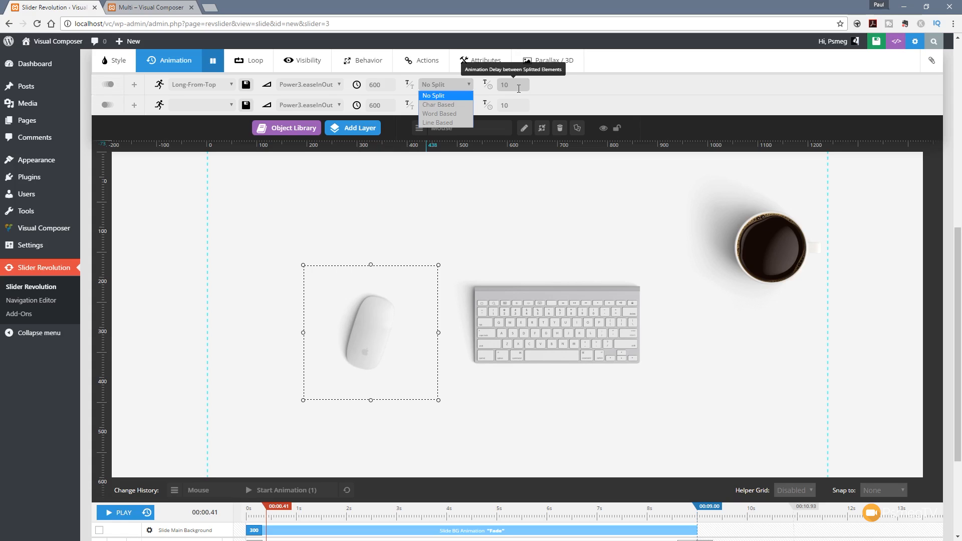
left_click(609, 93)
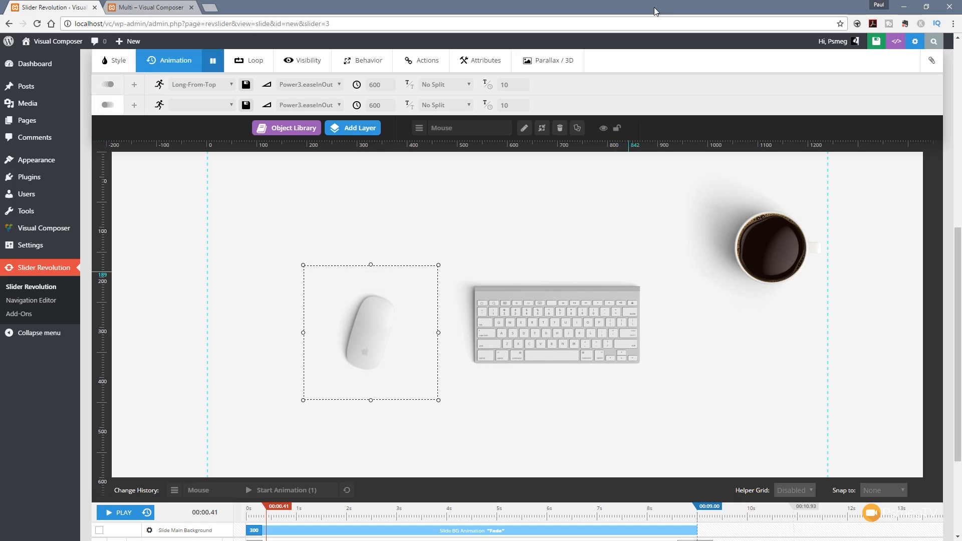
left_click(232, 86)
scroll(270, 159, "up", 4)
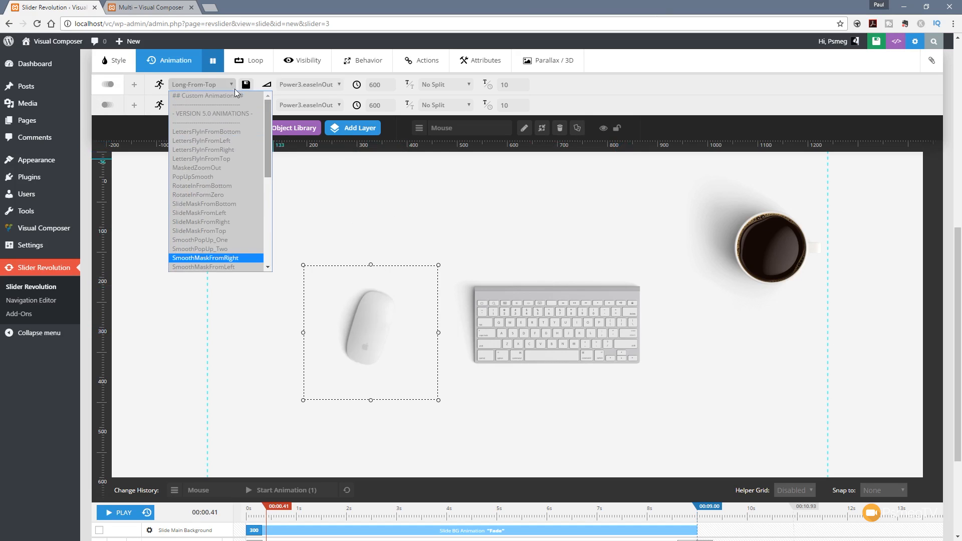
Step: Move the Mouse layer diagonally up and left on the slide canvas, close to the grid's left guide
left_click(350, 295)
left_click(349, 305)
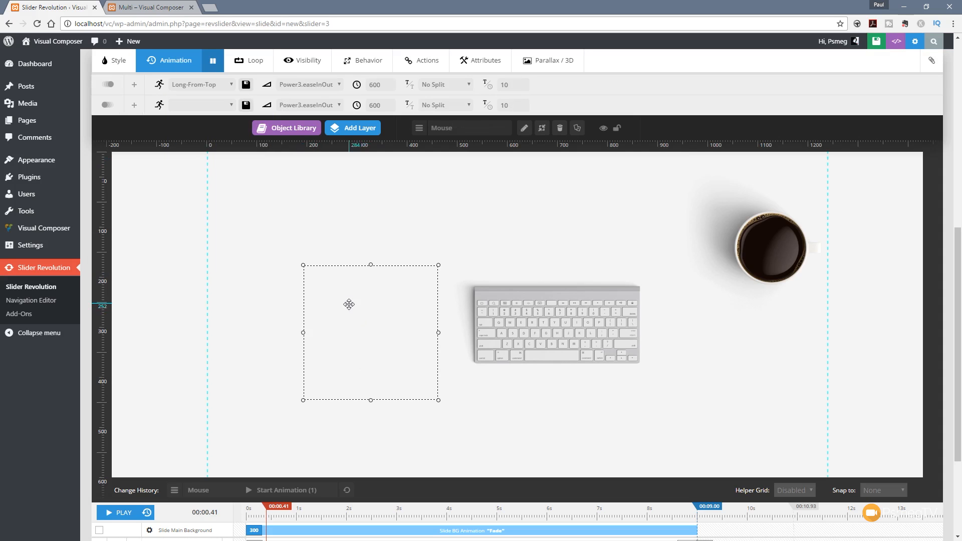
left_click_drag(362, 321, 289, 247)
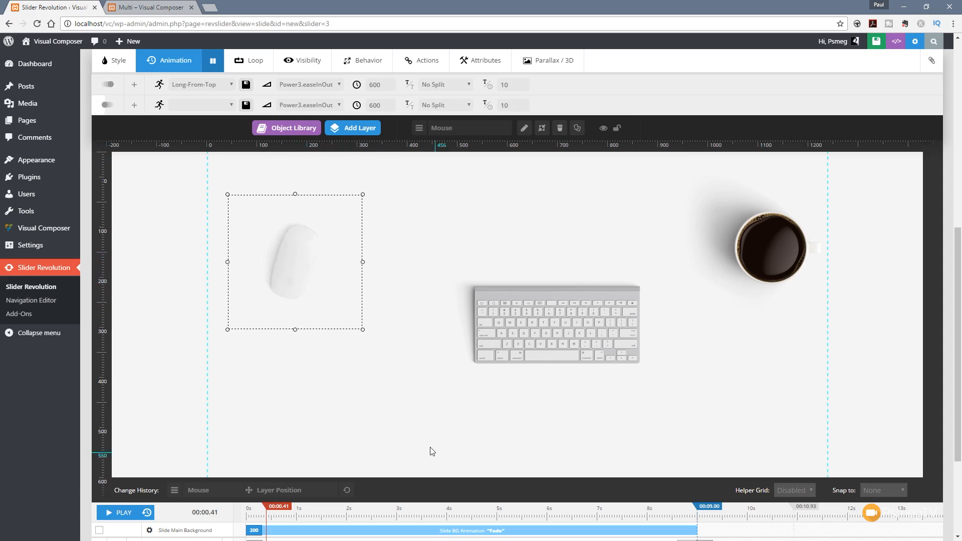
scroll(371, 440, "down", 2)
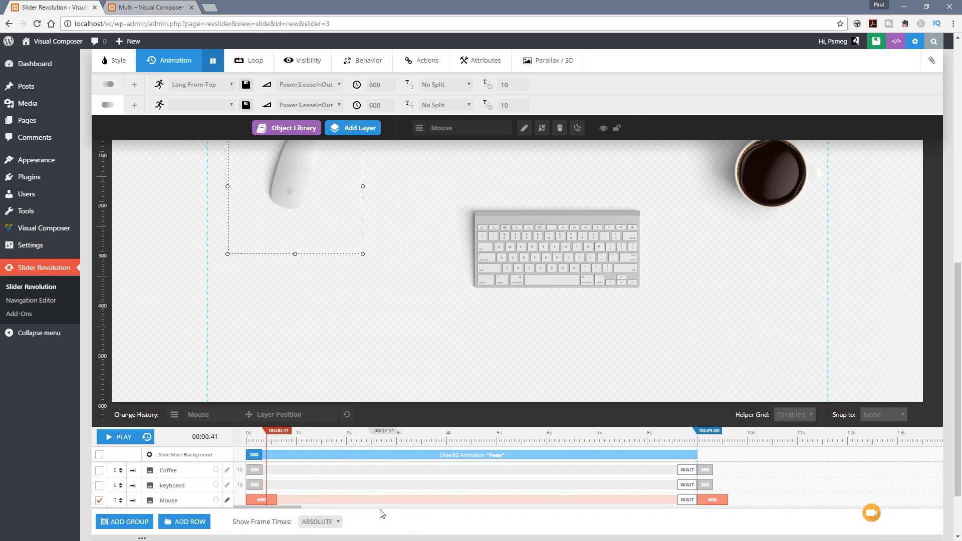
Step: Select the keyboard layer in the timeline and move its image slightly left on the slide canvas
left_click(331, 471)
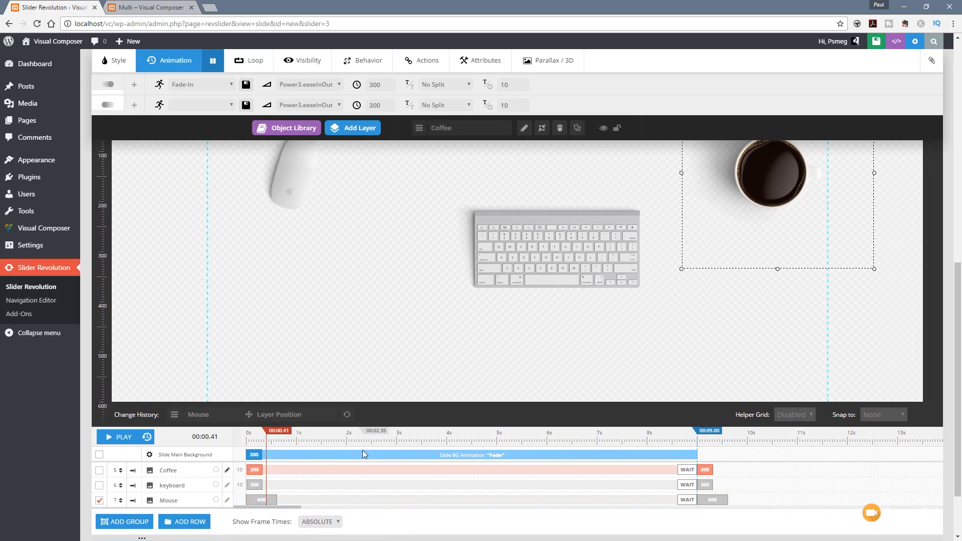
left_click(327, 481)
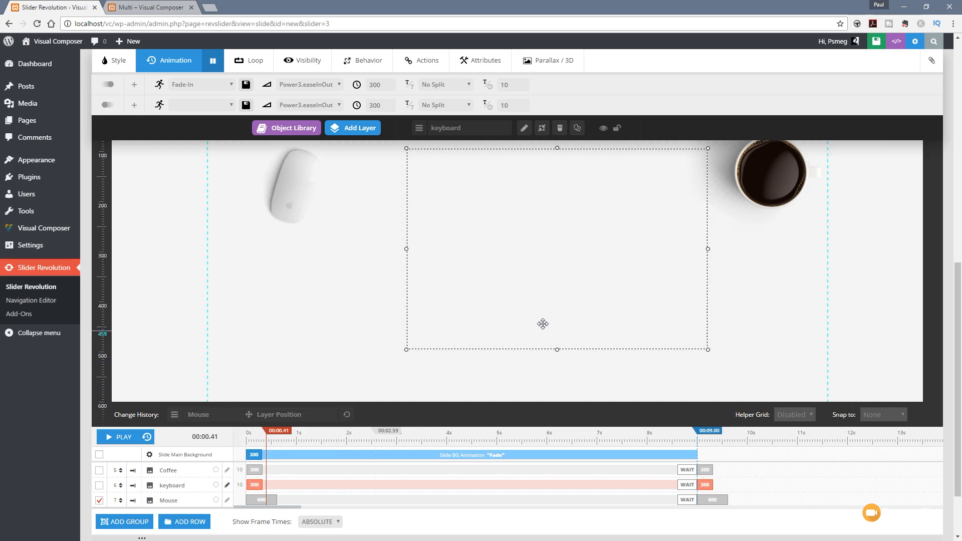
left_click_drag(959, 276, 959, 255)
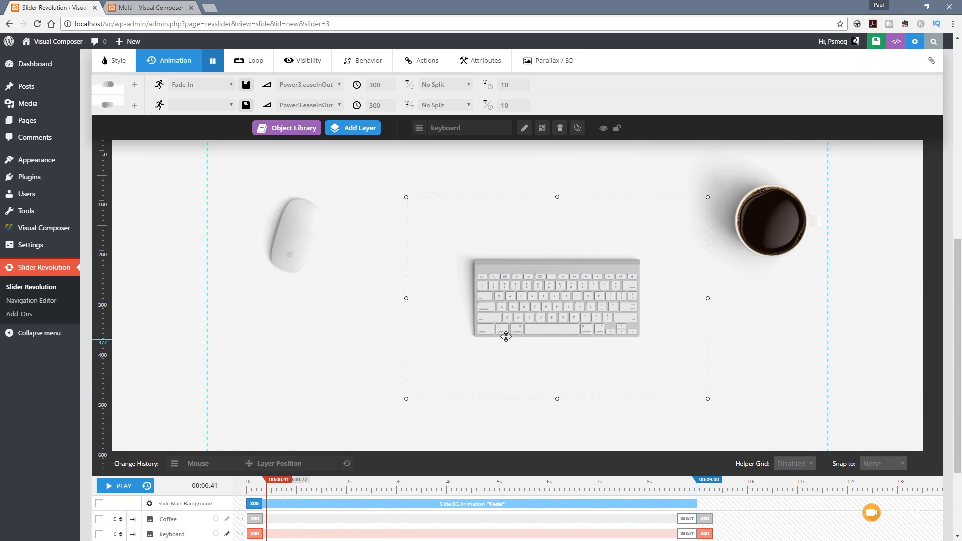
left_click_drag(533, 321, 504, 321)
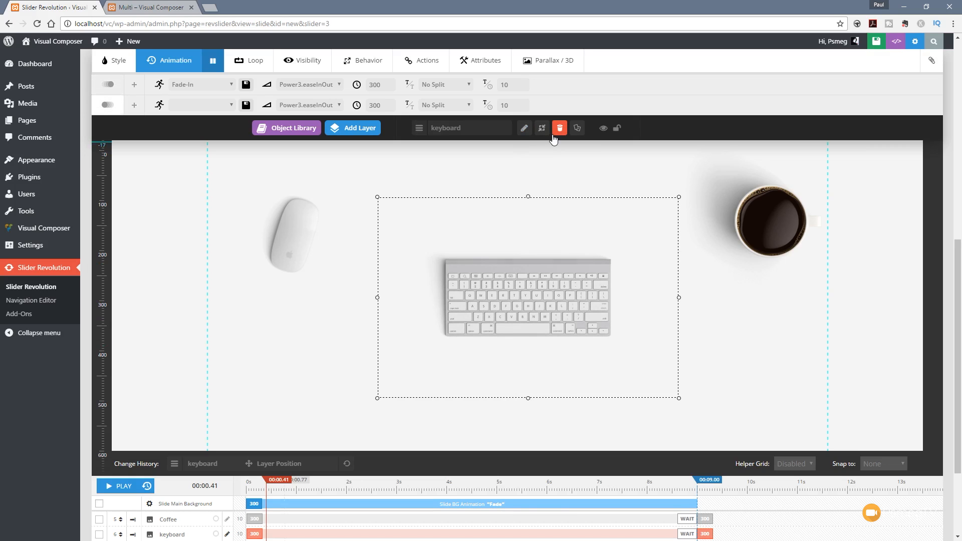
Step: Set the keyboard layer's start animation to Short-from-Top with a speed of 600 ms
left_click(220, 84)
left_click_drag(266, 148, 266, 220)
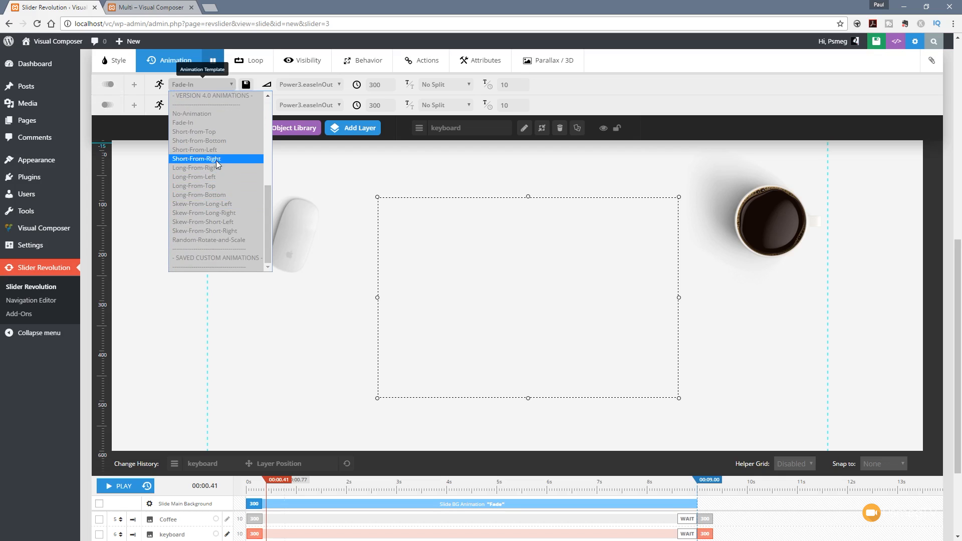
left_click(216, 135)
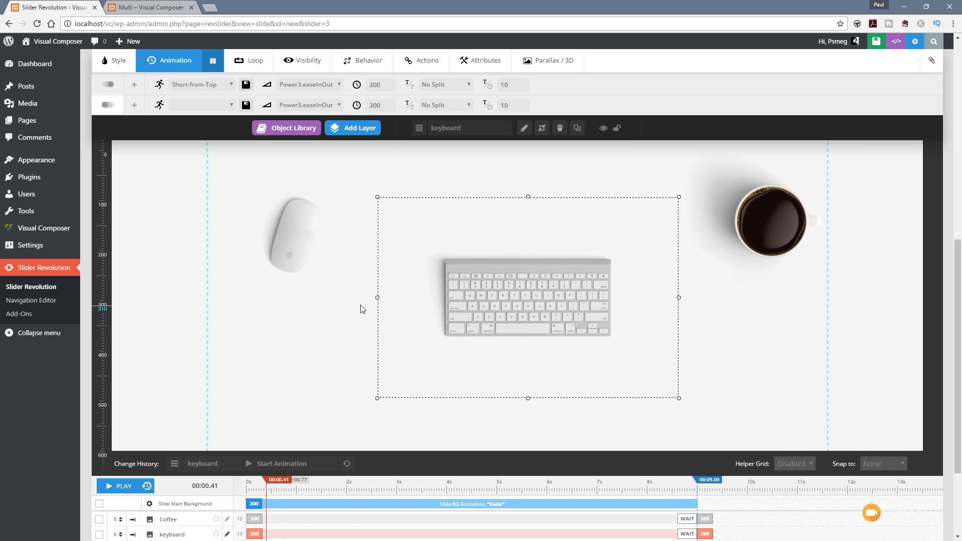
double_click(371, 85)
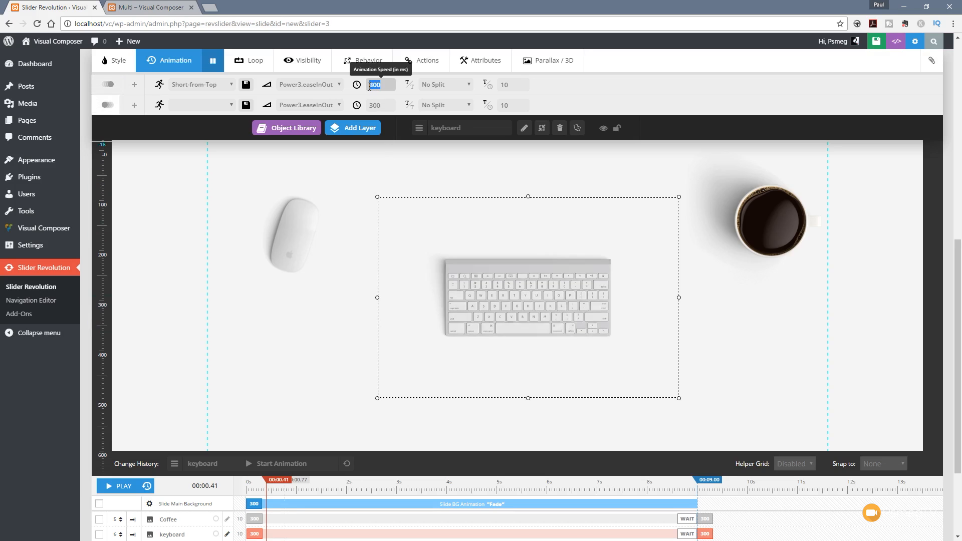
type("500")
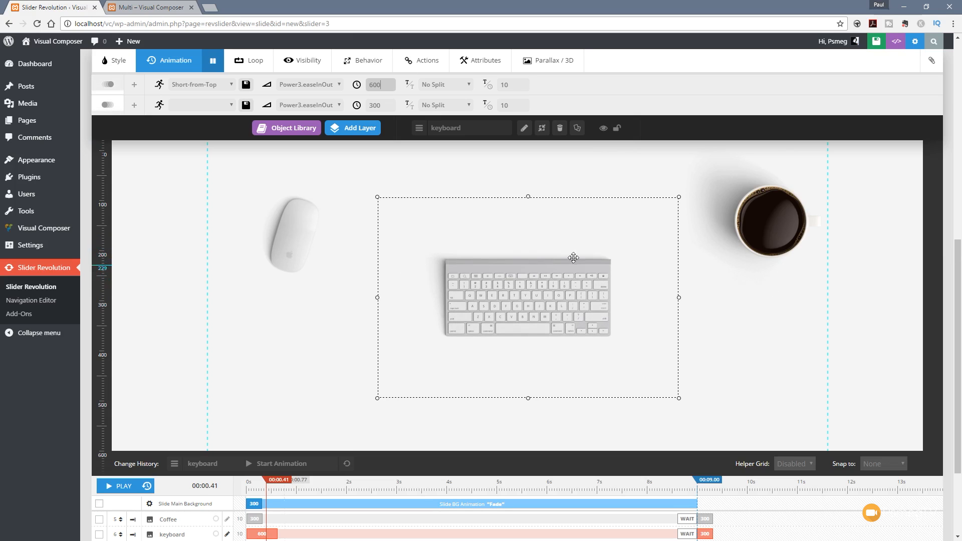
Step: Delay the Mouse layer's start to 300 ms and the Coffee layer's to 600 ms in the timeline, with a 600 ms Coffee animation
scroll(731, 389, "down", 3)
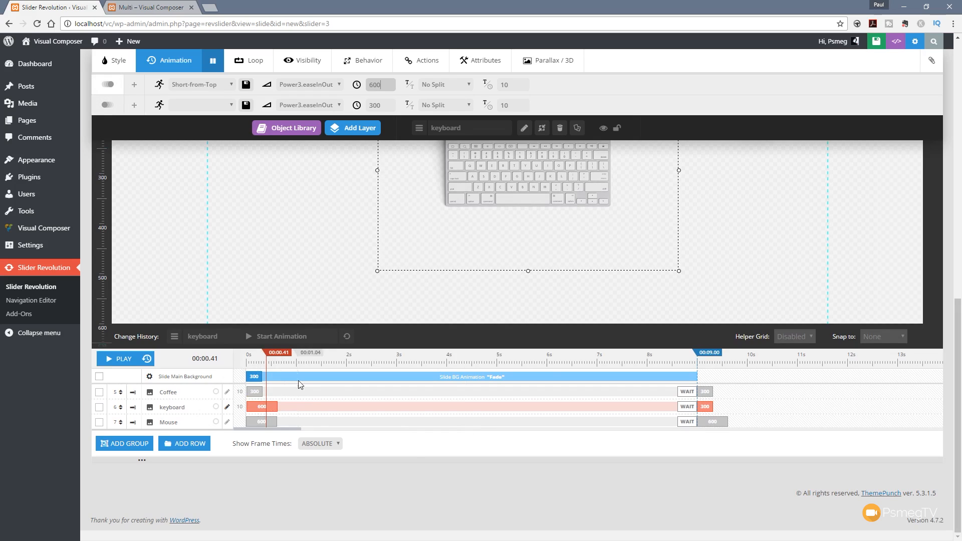
left_click(262, 422)
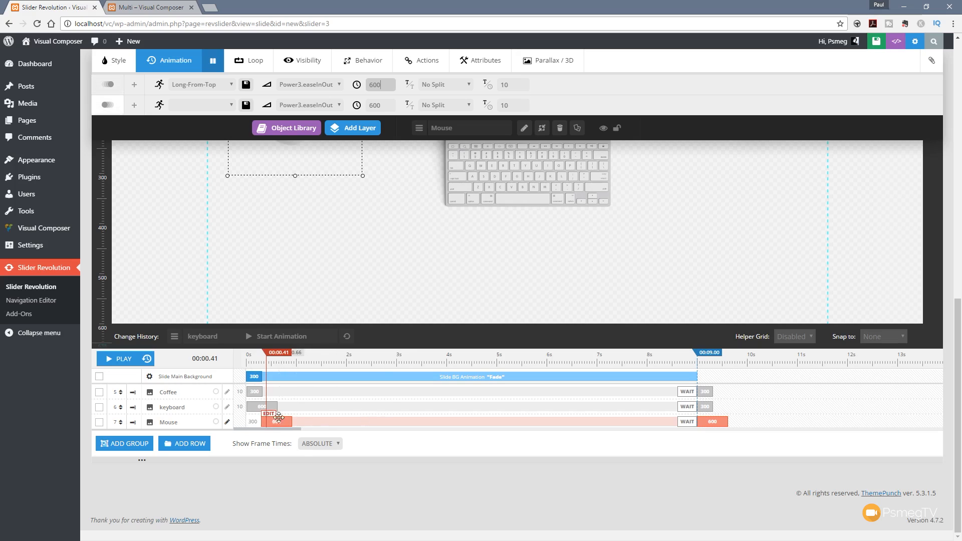
left_click(256, 392)
left_click_drag(260, 391, 280, 391)
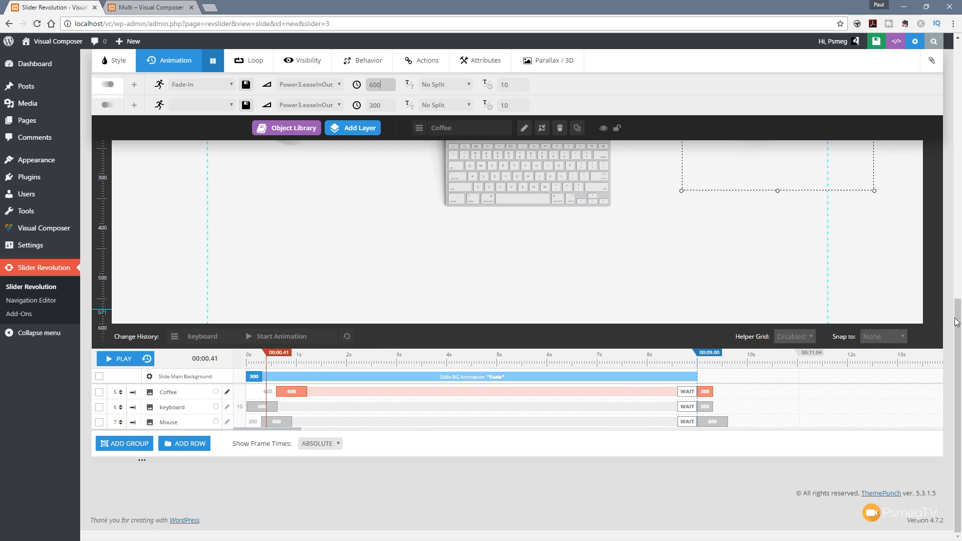
Step: Change the Mouse layer's start animation to Short-From-Left
scroll(734, 384, "up", 2)
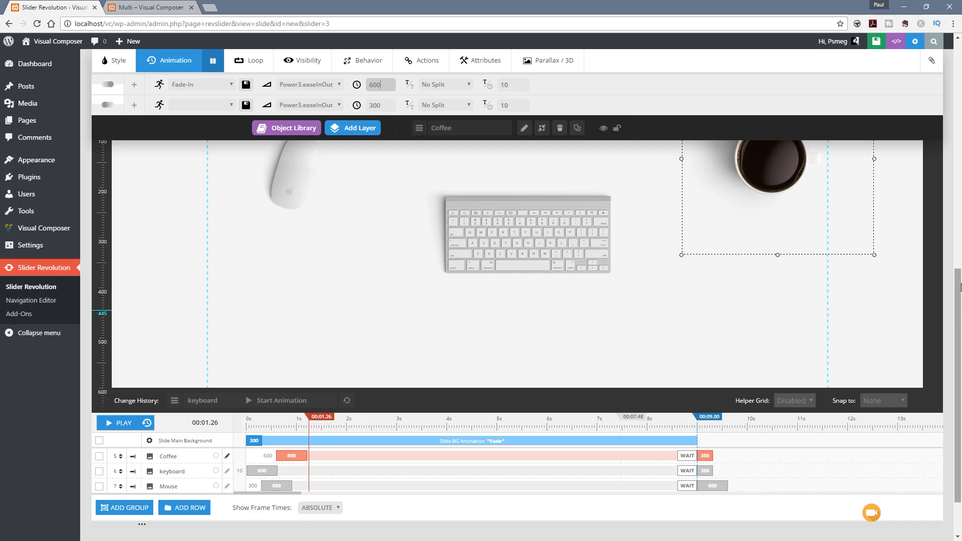
left_click_drag(959, 281, 959, 225)
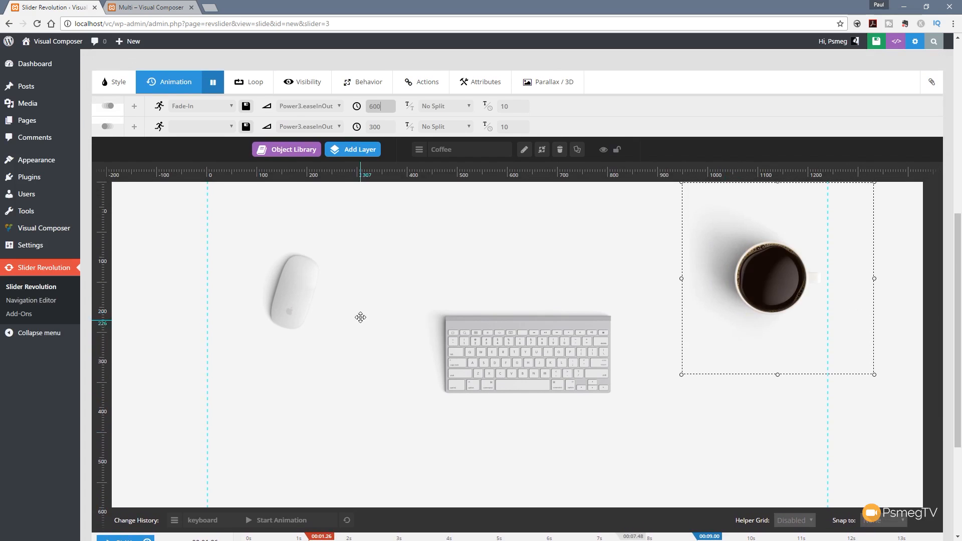
left_click(295, 293)
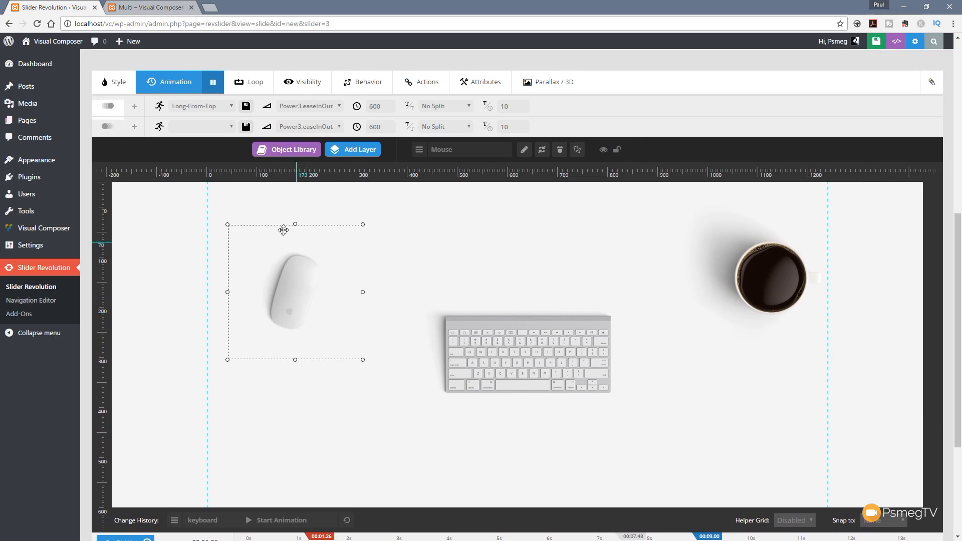
left_click(231, 106)
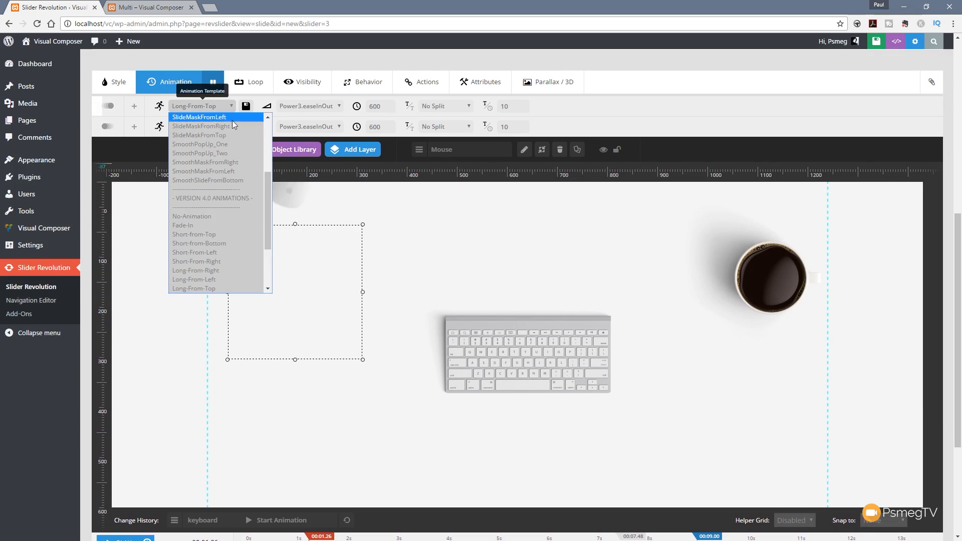
left_click(227, 252)
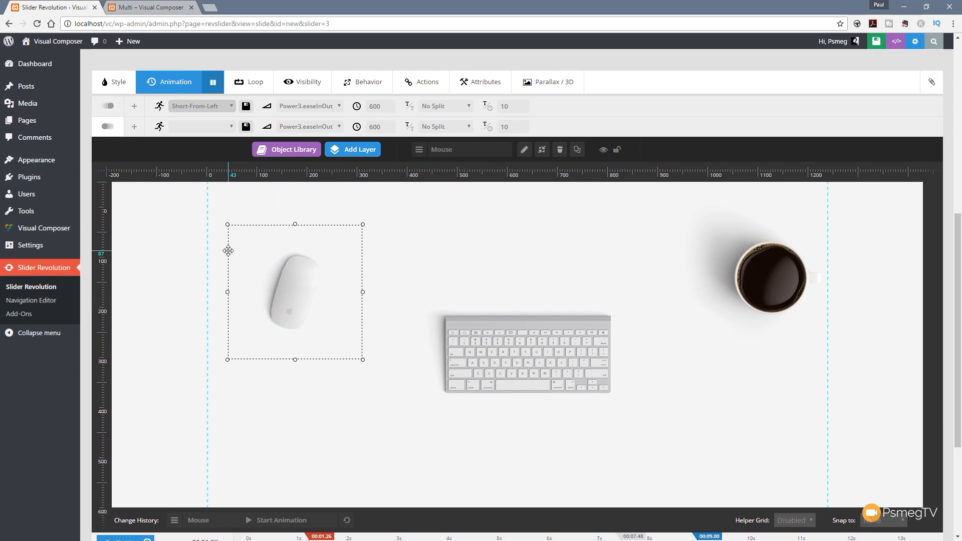
Step: Change the Coffee layer's start animation to Short-From-Right and save the slide
left_click(775, 276)
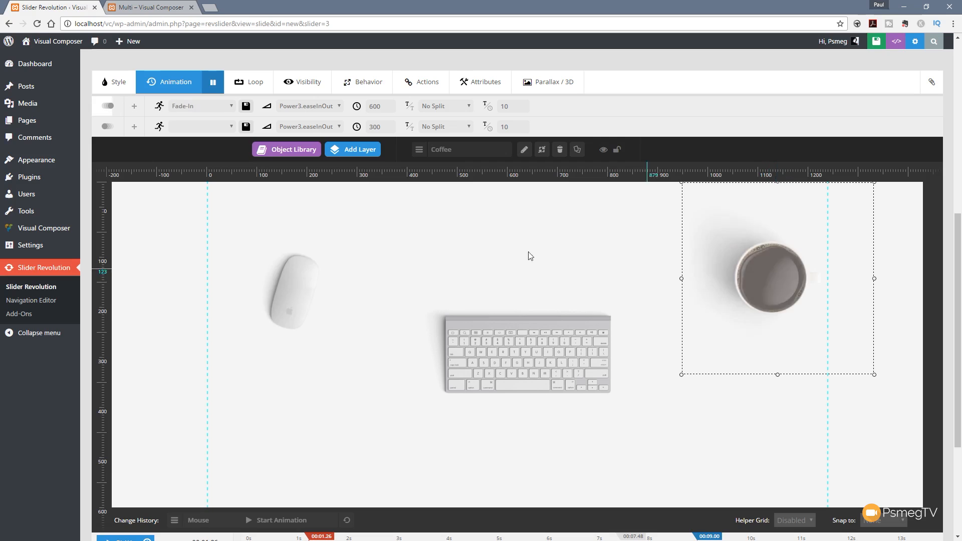
left_click(228, 106)
left_click_drag(266, 199, 270, 242)
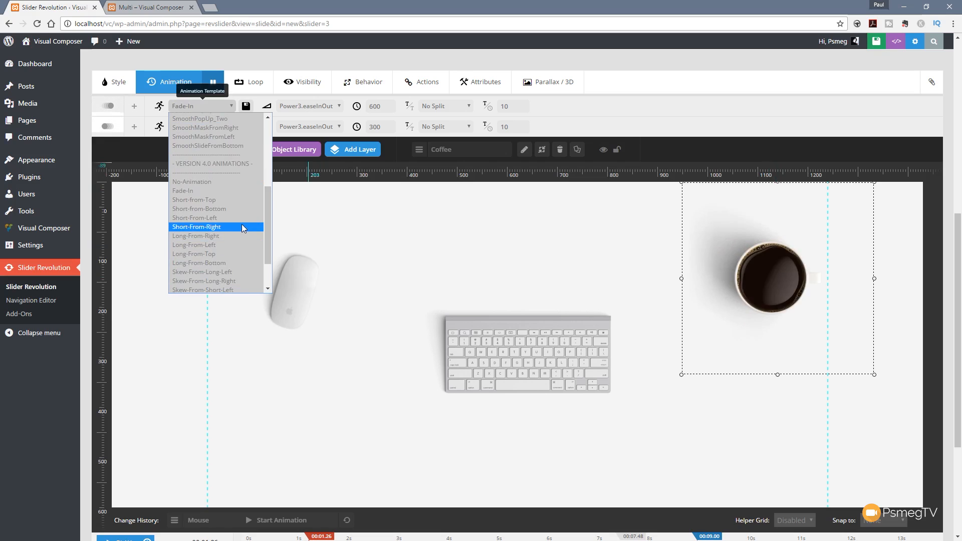
left_click(225, 227)
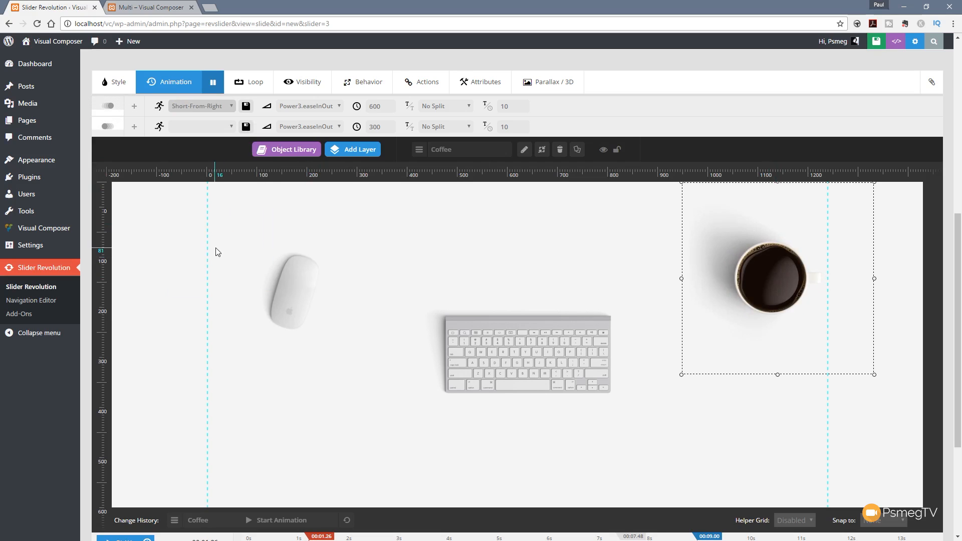
left_click(871, 45)
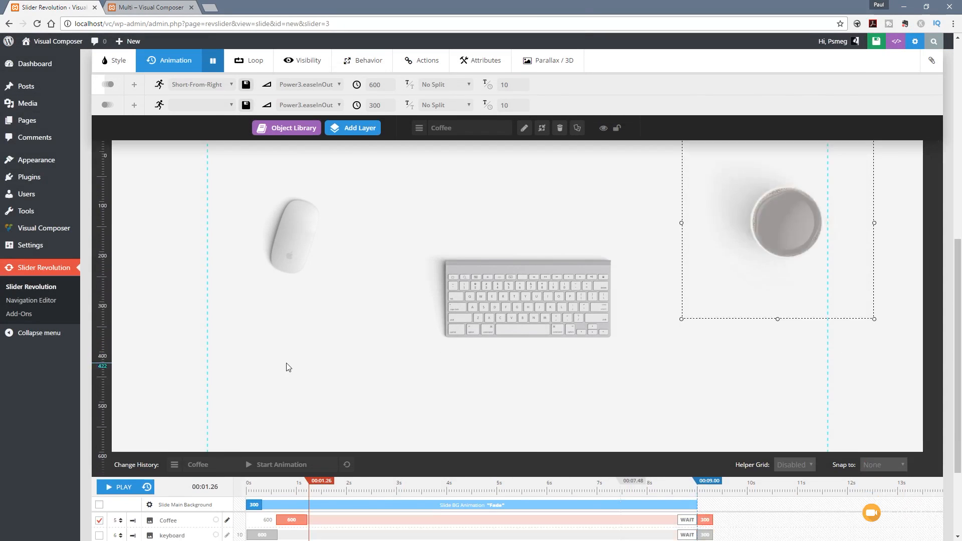
Step: Move the Mouse layer right on the slide canvas, closer to the keyboard image
scroll(286, 366, "down", 5)
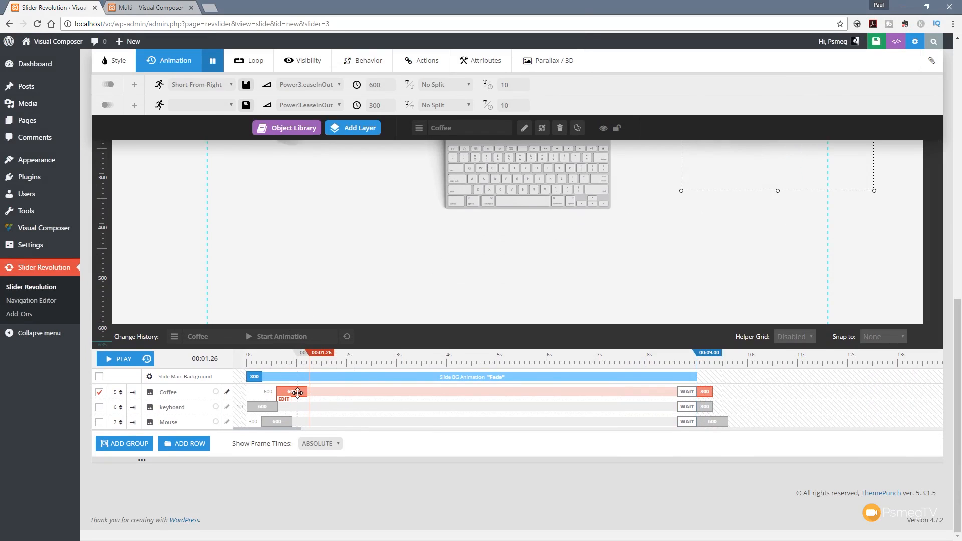
left_click_drag(959, 315, 958, 232)
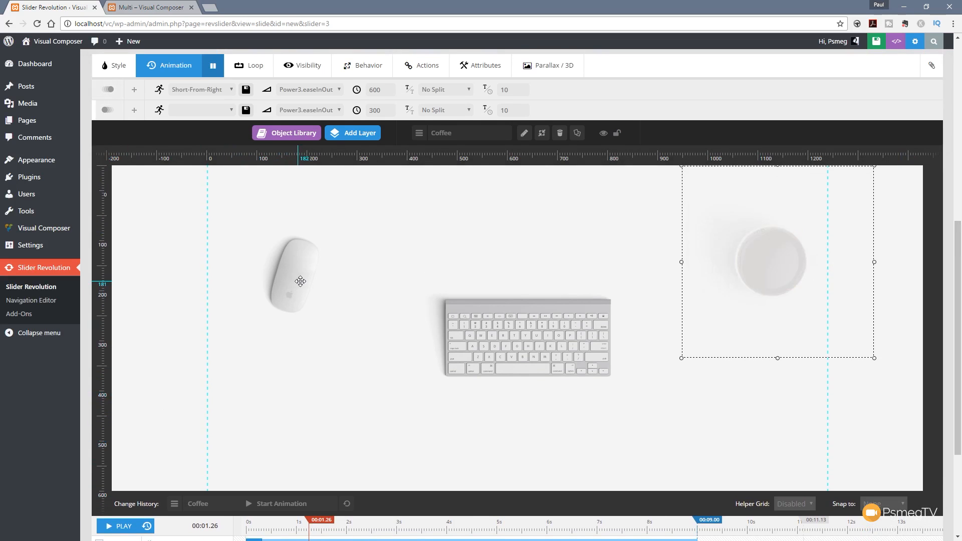
left_click_drag(300, 281, 371, 287)
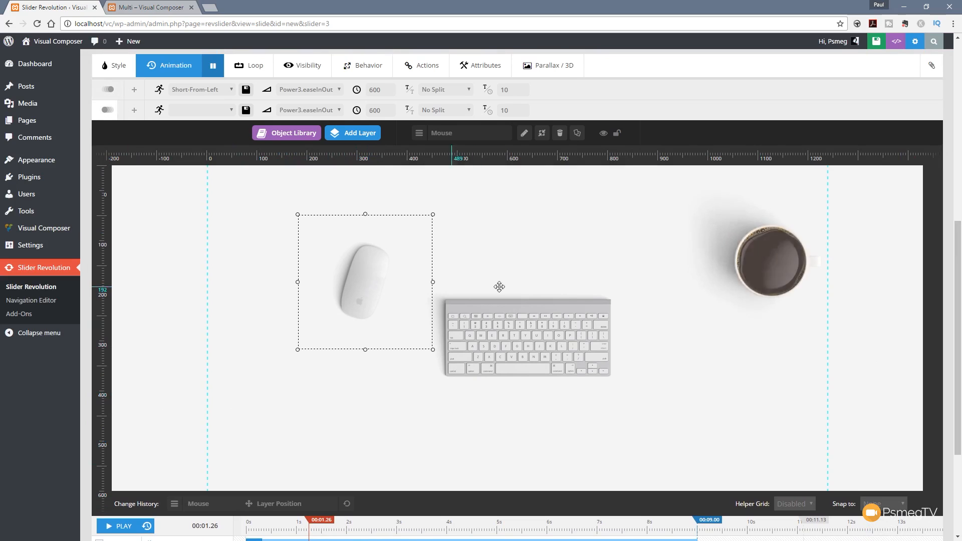
Step: Shrink the Coffee image from its lower-left corner and move it left so its edge meets the grid's right guide
left_click(767, 271)
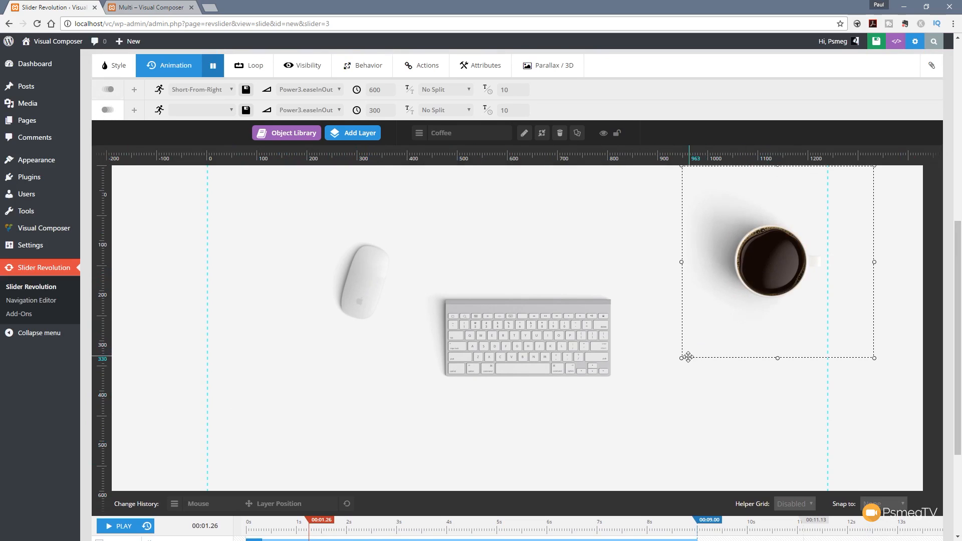
left_click_drag(688, 357, 727, 318)
left_click_drag(792, 257, 745, 254)
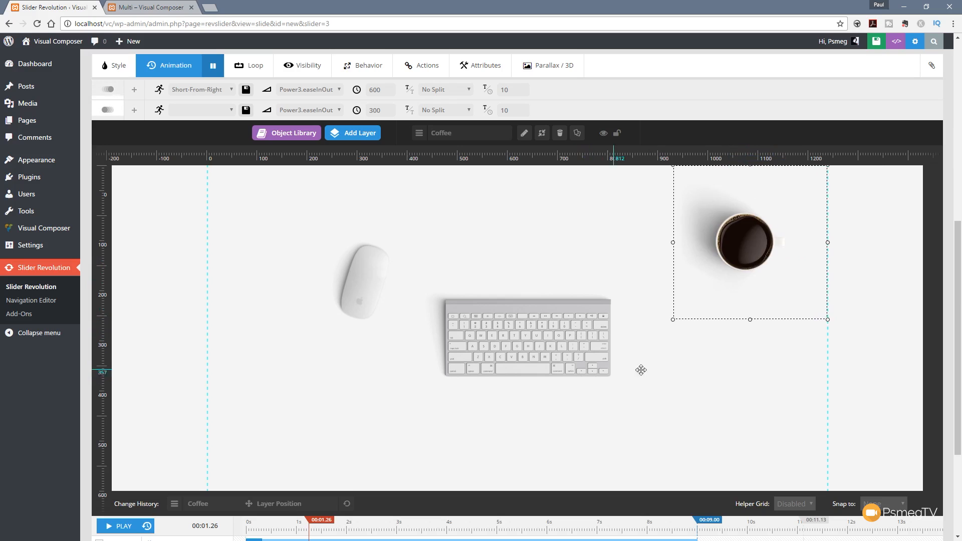
Step: Save the slide, preview its layer animations in desktop size, and close the preview
scroll(287, 170, "up", 2)
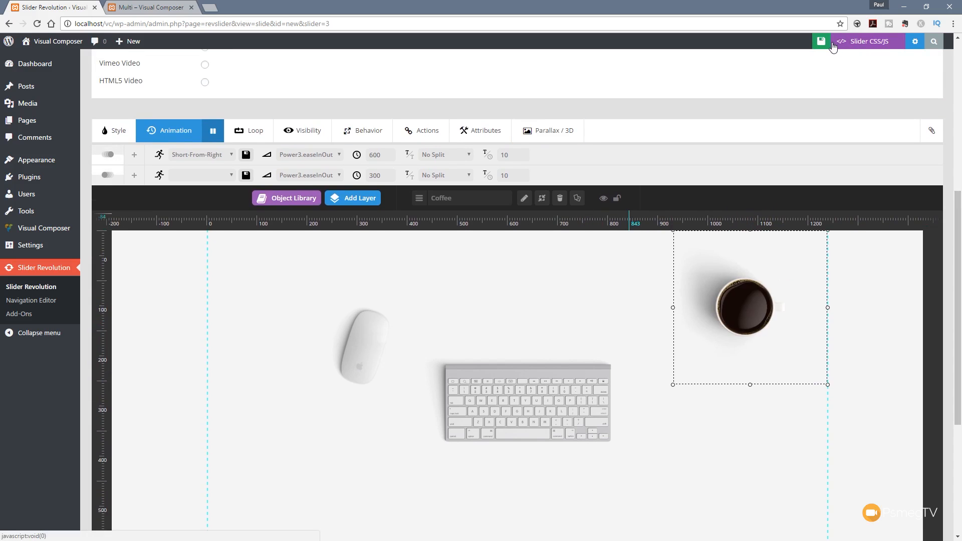
left_click(829, 44)
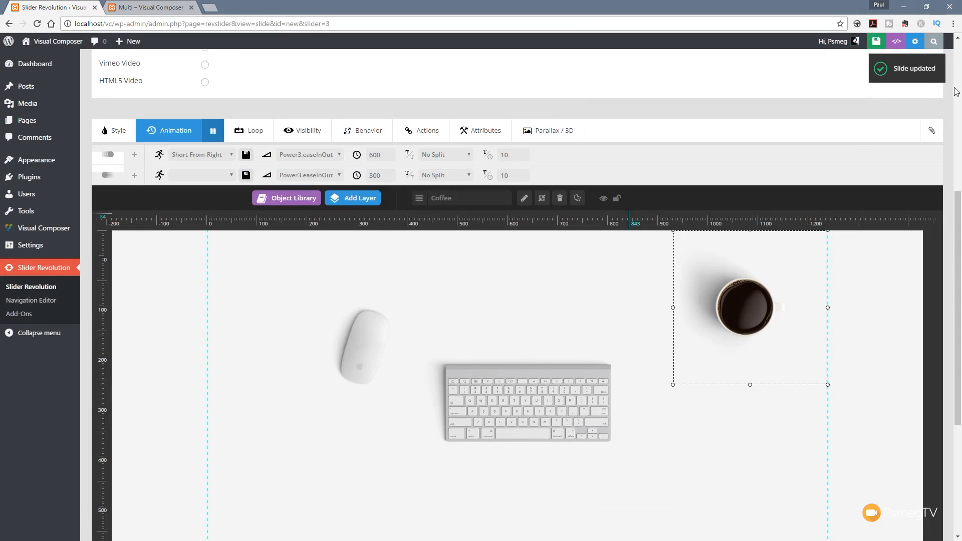
left_click(902, 42)
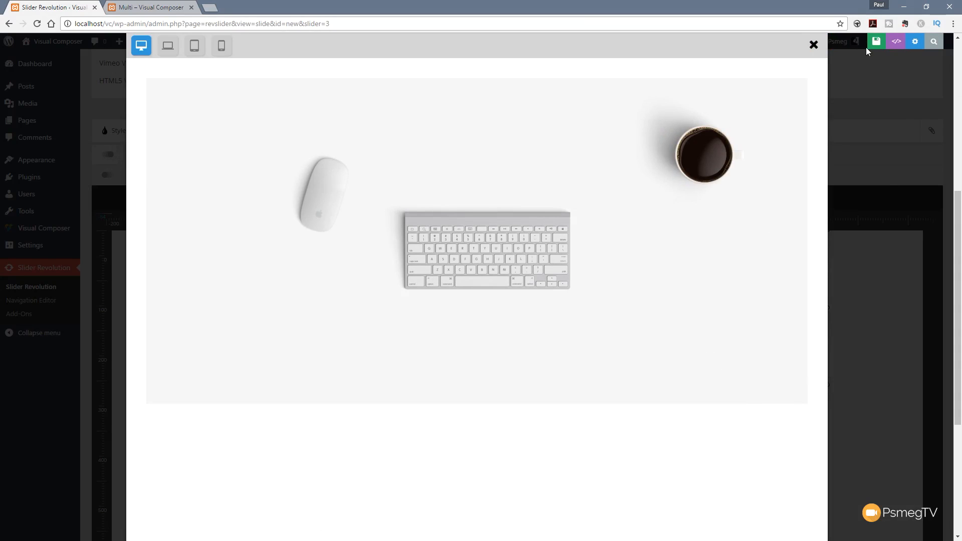
left_click(813, 45)
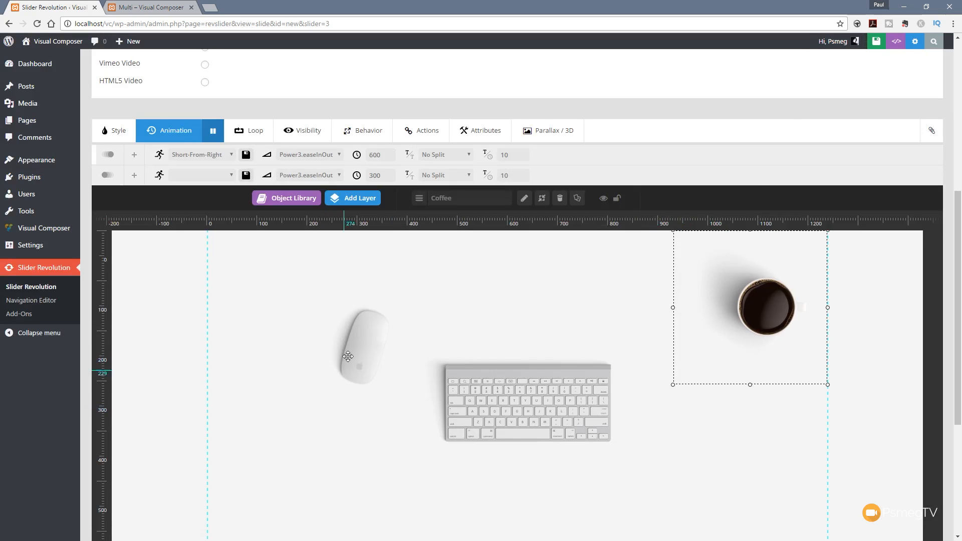
Step: Move the Mouse layer up and left and the keyboard layer up, widening the gap between them on the slide canvas
left_click(361, 349)
left_click_drag(361, 349, 358, 302)
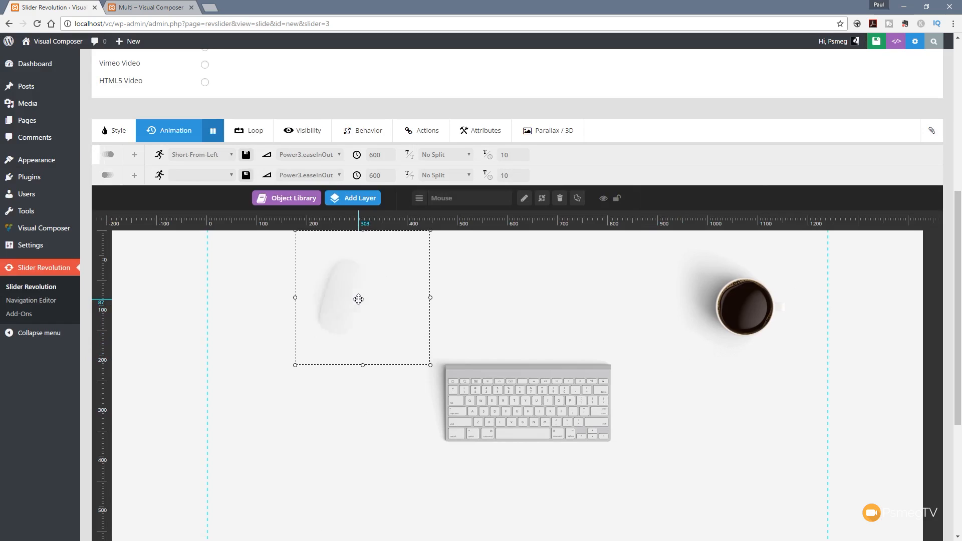
left_click_drag(509, 385, 512, 339)
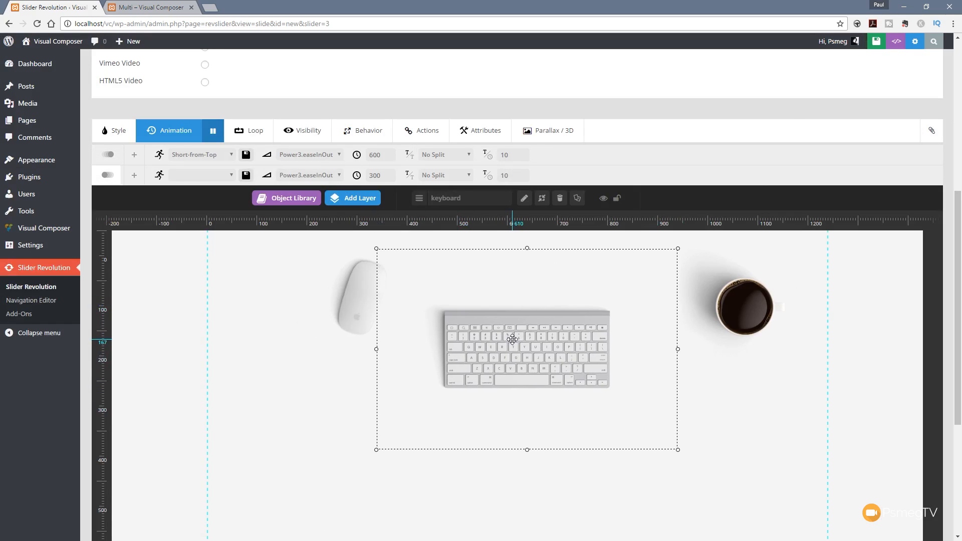
left_click(311, 316)
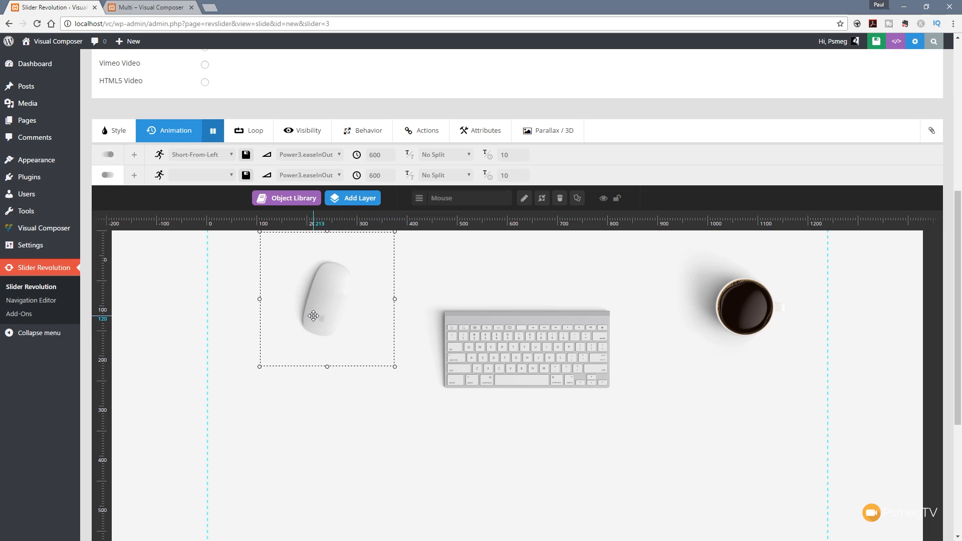
left_click_drag(313, 316, 316, 314)
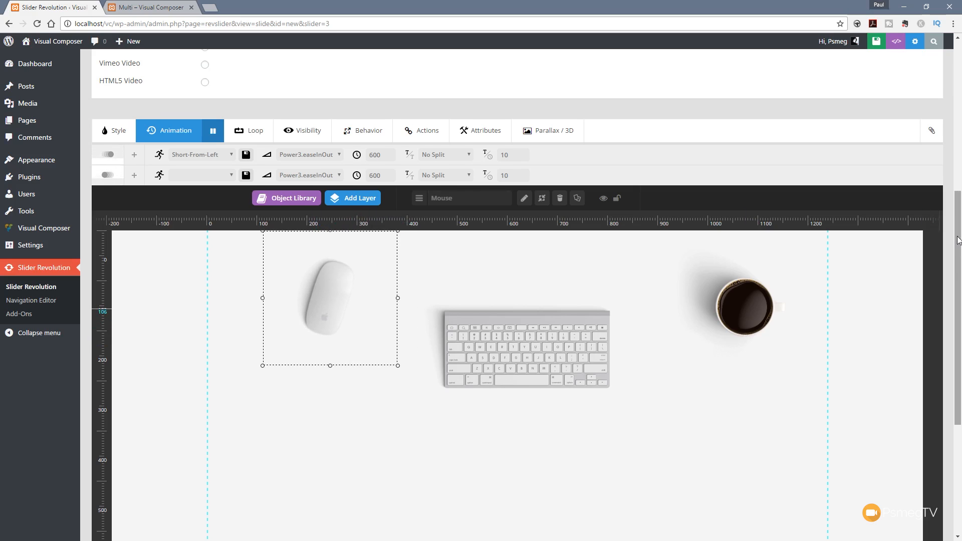
Step: Save the repositioned mouse and keyboard layers and check the slide in the preview once more
left_click_drag(958, 240, 958, 248)
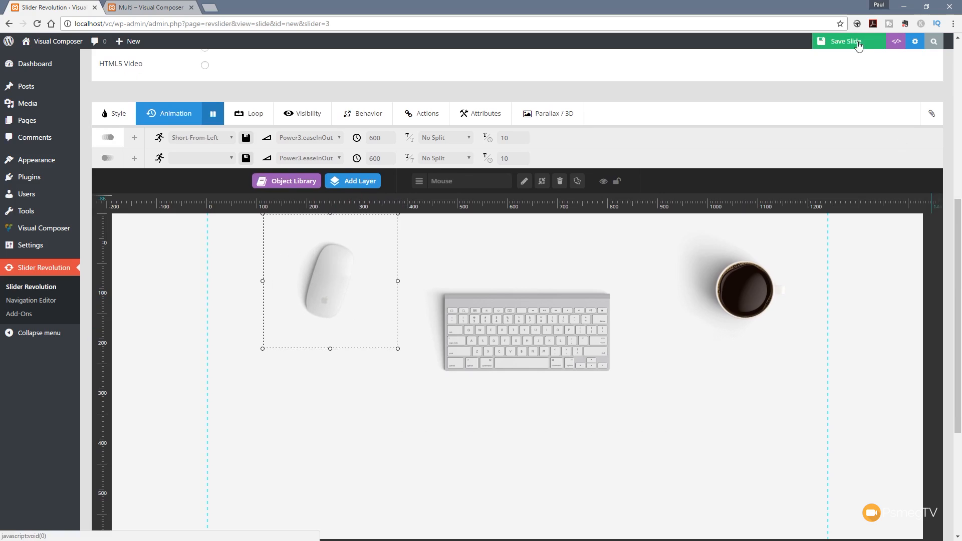
left_click(858, 44)
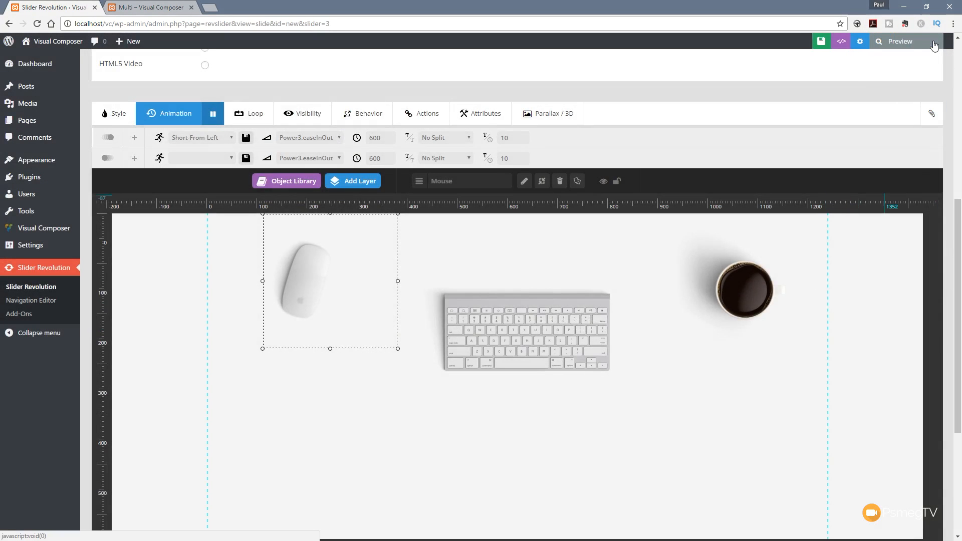
left_click(933, 43)
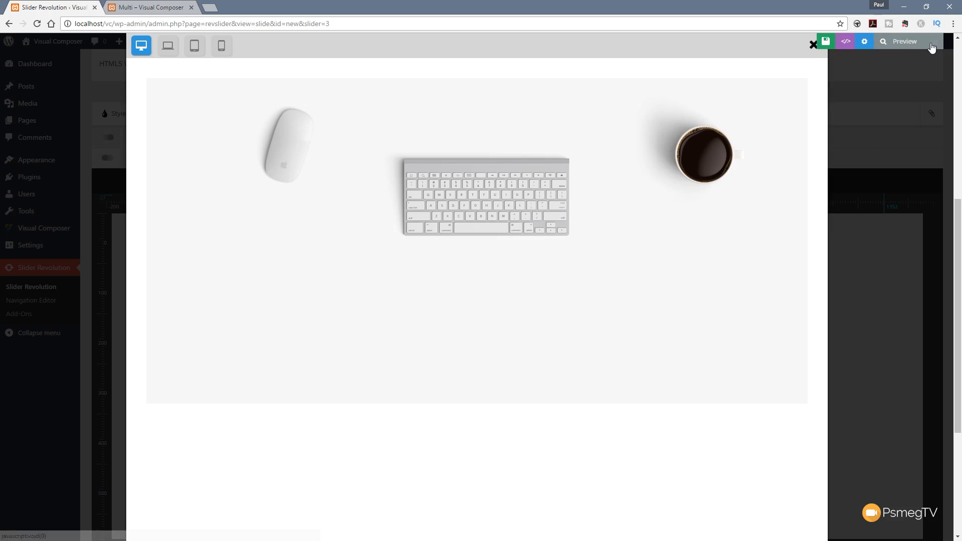
left_click(813, 45)
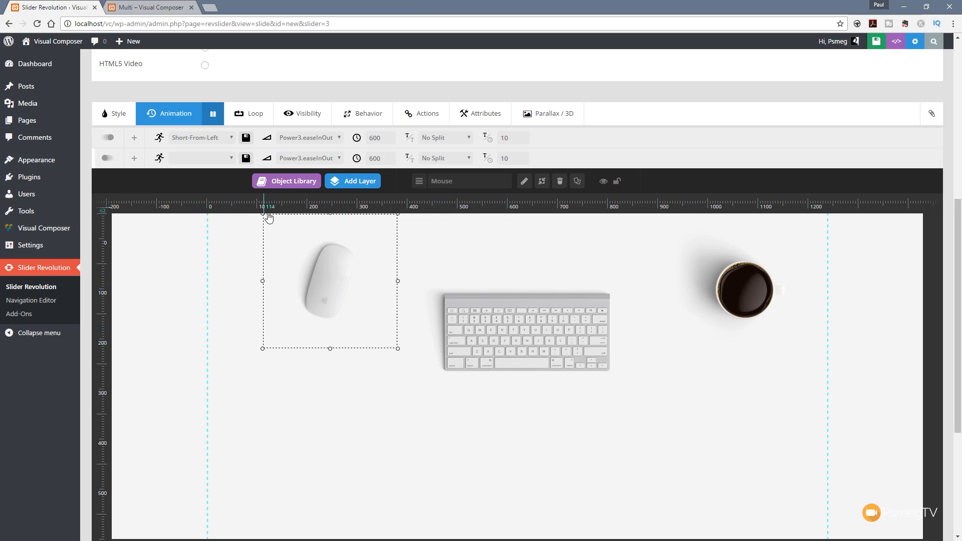
Step: Add a Text/Html layer and replace its default caption with the copied placeholder paragraph beginning "Ut nibh justo, iaculis vitae velit ac"
left_click(150, 316)
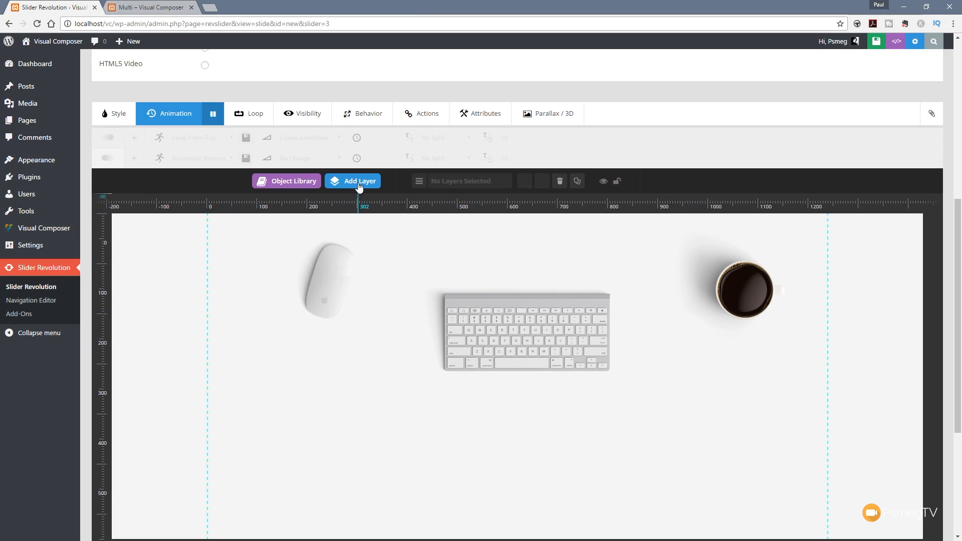
mouse_move(359, 185)
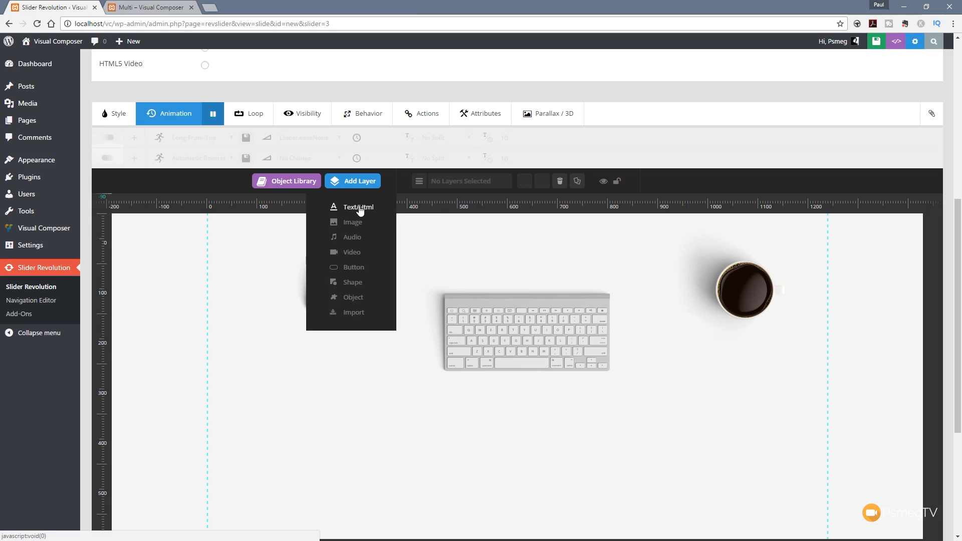
left_click(359, 207)
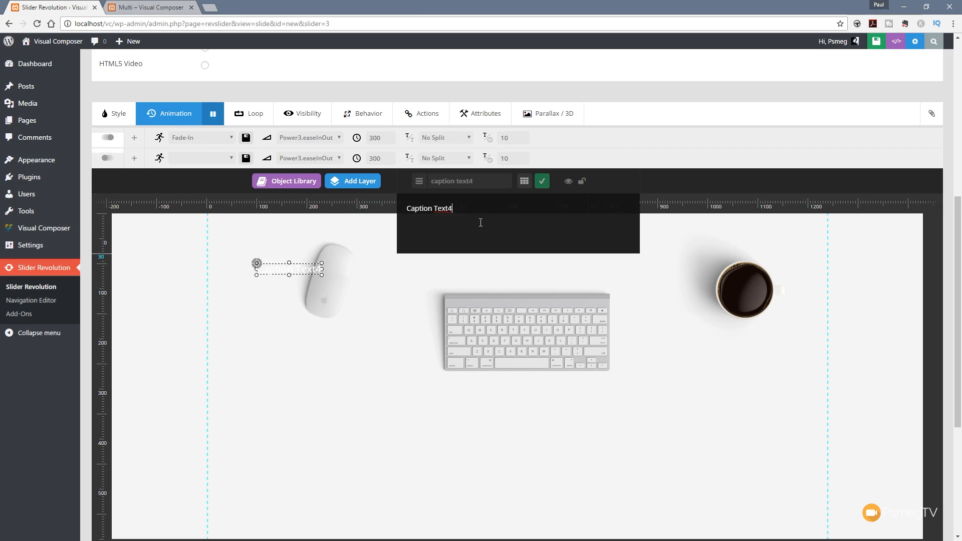
left_click_drag(461, 211, 391, 213)
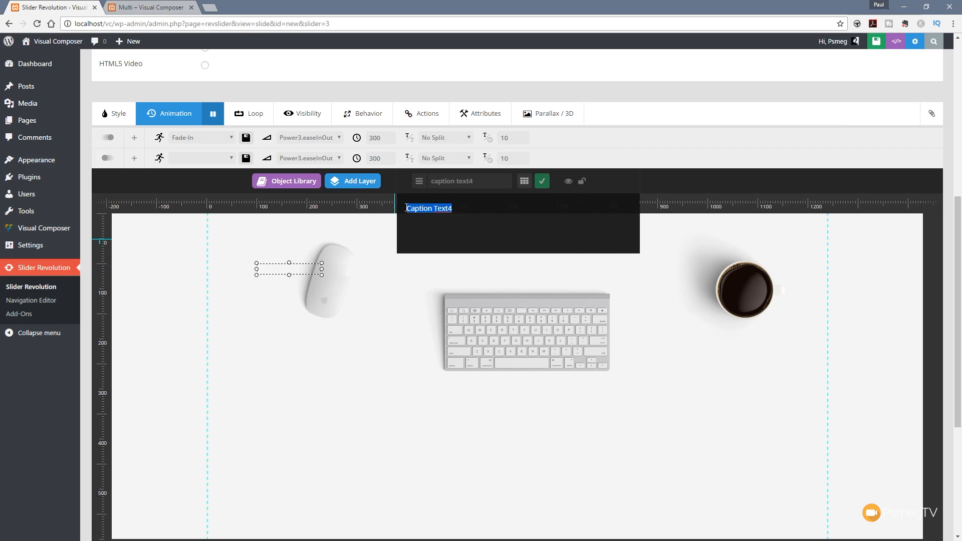
type("Ut nibh justo, iaculis vitae velit ac, pellentesque semper turpis. Ut ornare nisl nunc, ac aliquet lorem lacinia molestie. Maecenas at lorem turpis.")
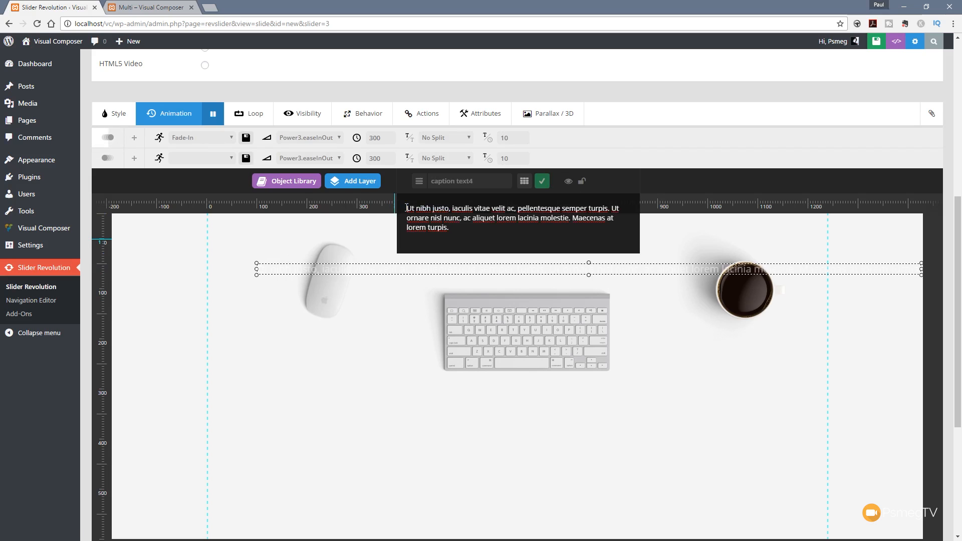
left_click(541, 181)
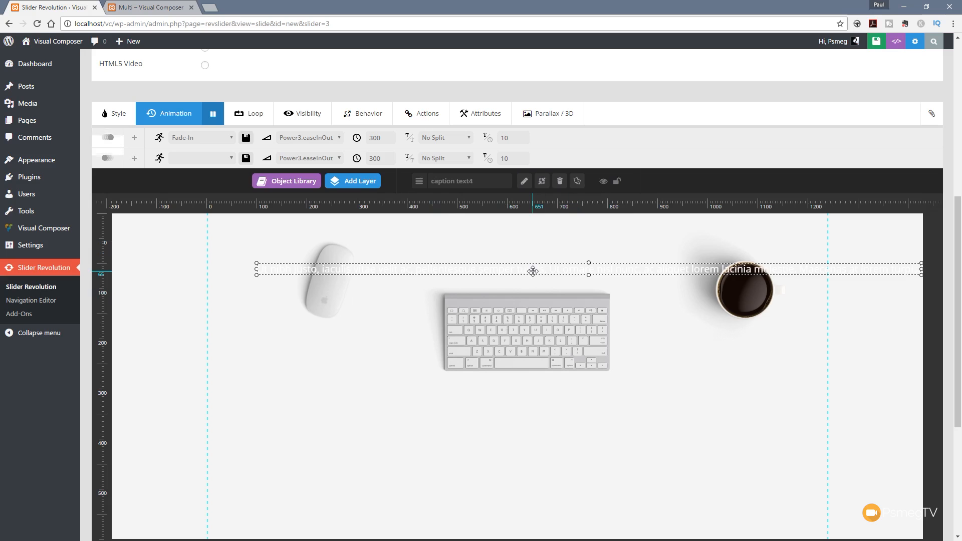
Step: Move the paragraph text layer beneath the keyboard and narrow its box on both sides to about 893 px wide
scroll(553, 381, "down", 2)
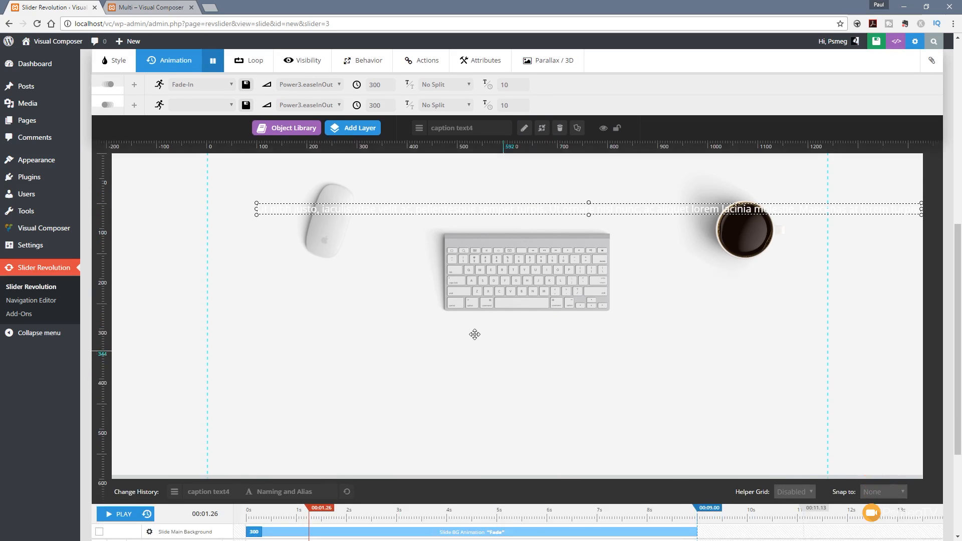
left_click_drag(553, 194, 485, 337)
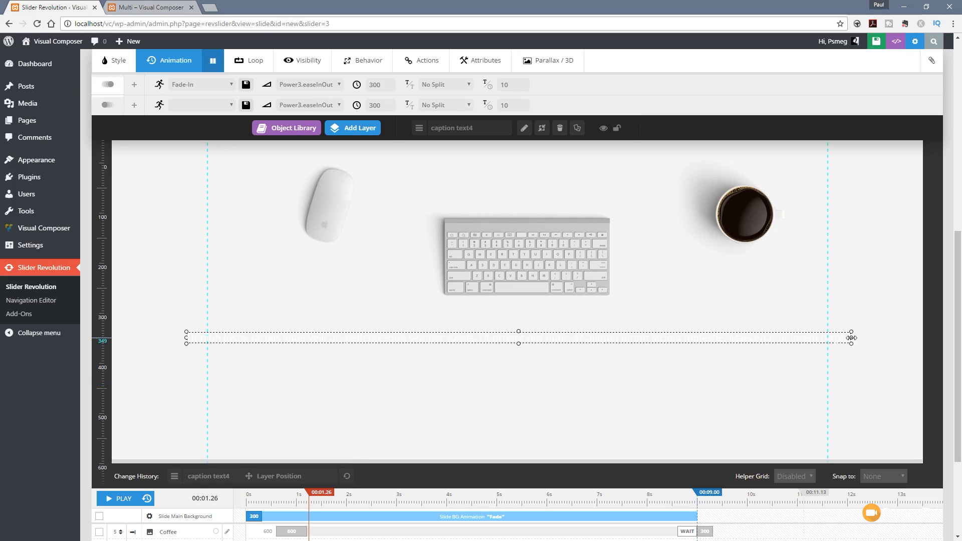
left_click_drag(841, 339, 733, 339)
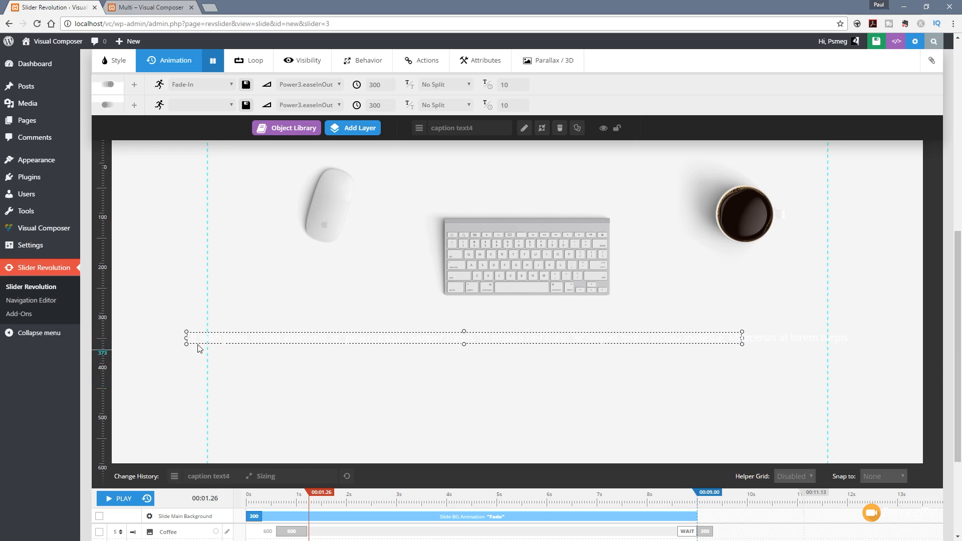
left_click_drag(186, 340, 294, 338)
left_click_drag(385, 337, 475, 337)
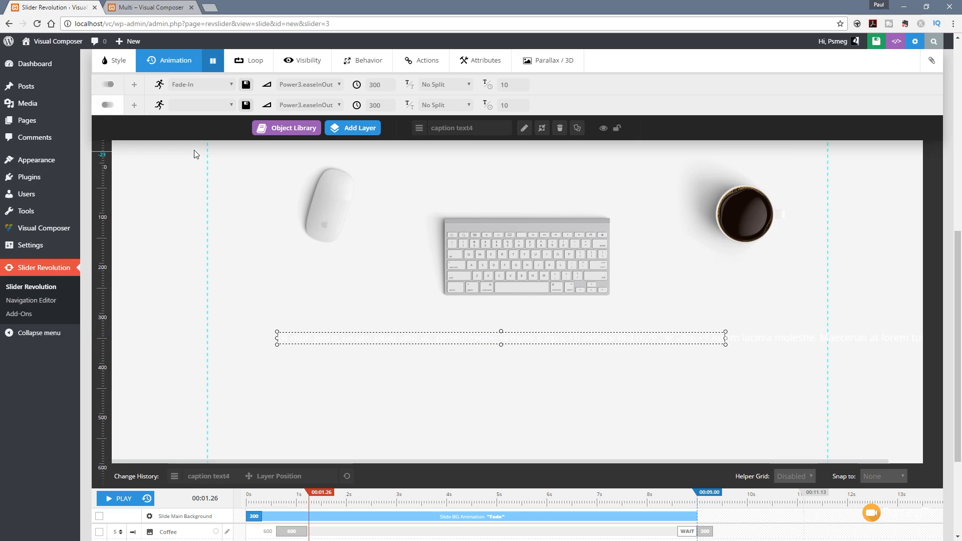
Step: Turn on automatic line breaks for the text layer, narrow it to about 547 px and reposition it under the keyboard
left_click(118, 64)
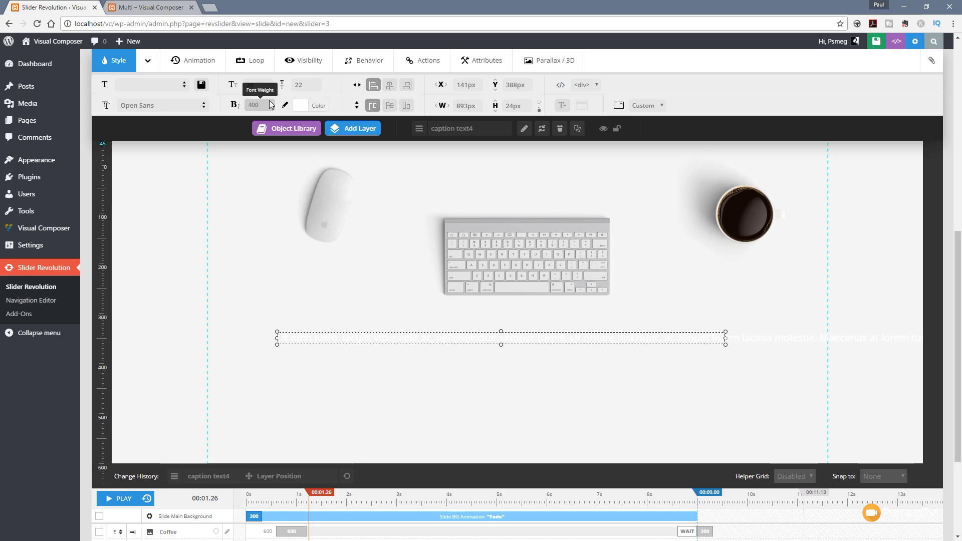
left_click(564, 107)
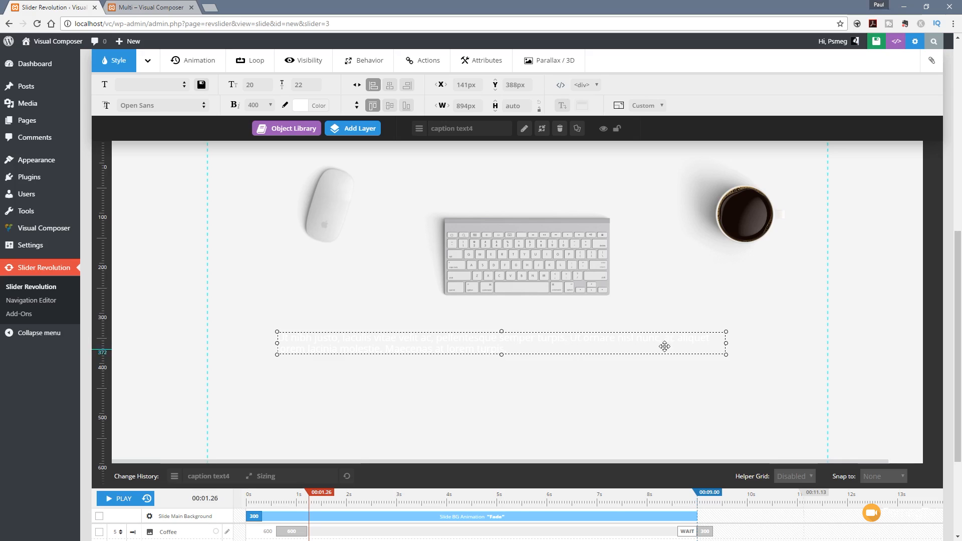
left_click_drag(727, 343, 552, 349)
left_click_drag(479, 343, 581, 346)
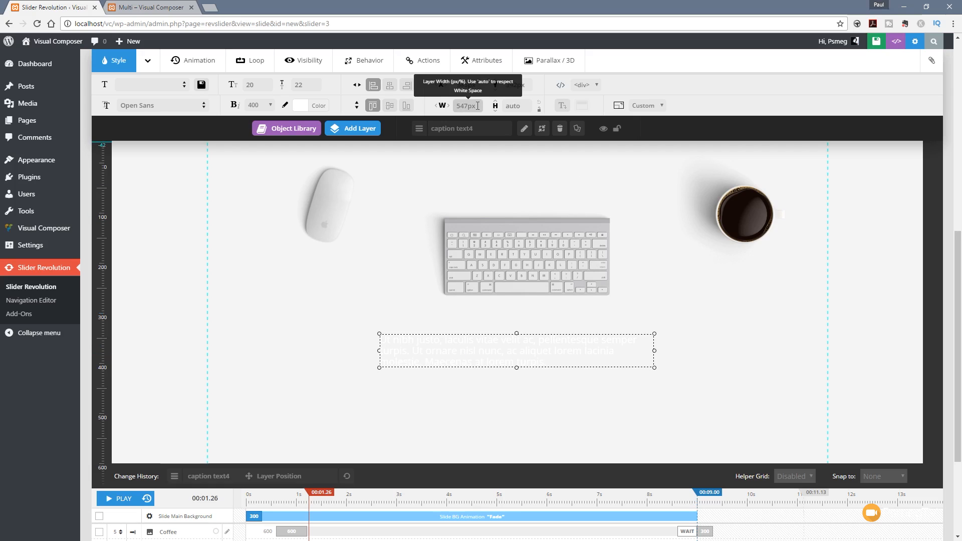
Step: Set the text layer's width to 600 px
left_click_drag(477, 106, 466, 106)
type("600")
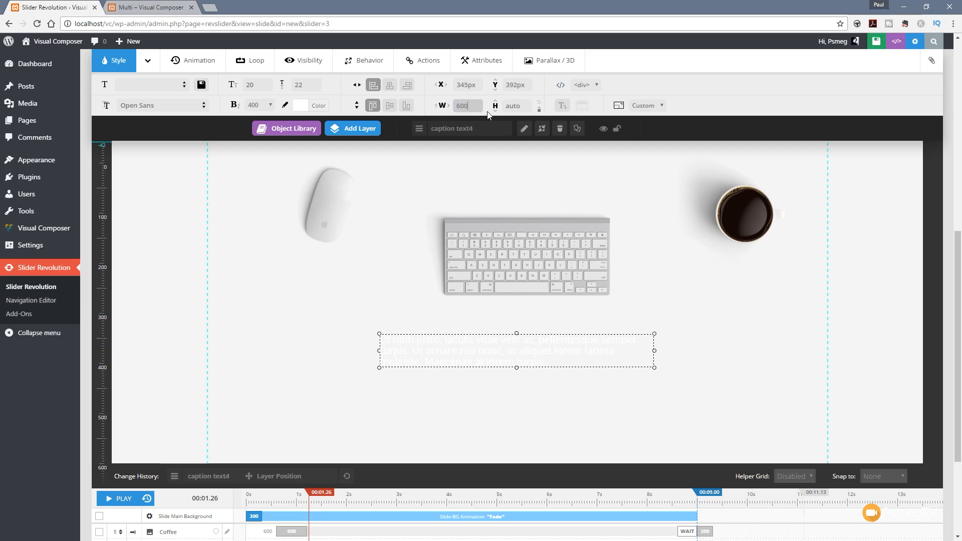
key("Return")
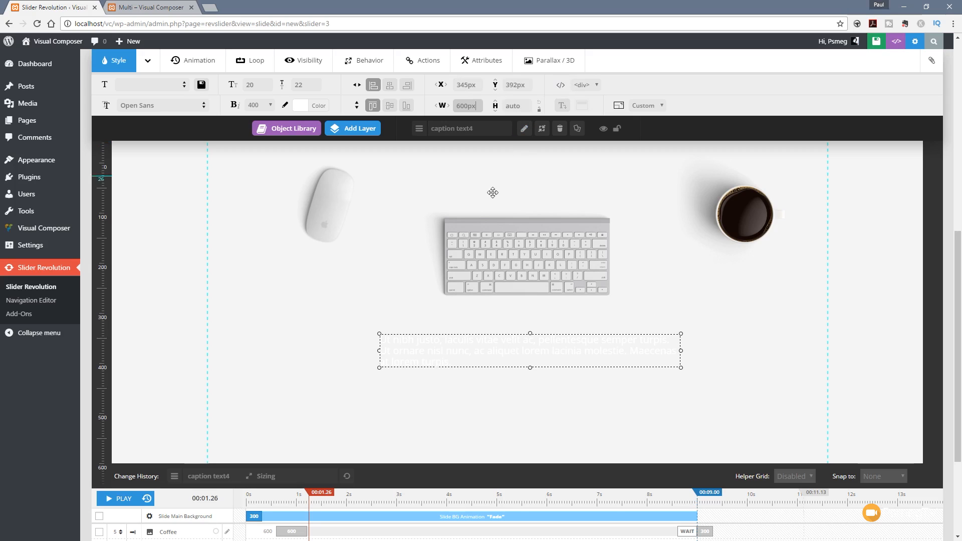
left_click(451, 360)
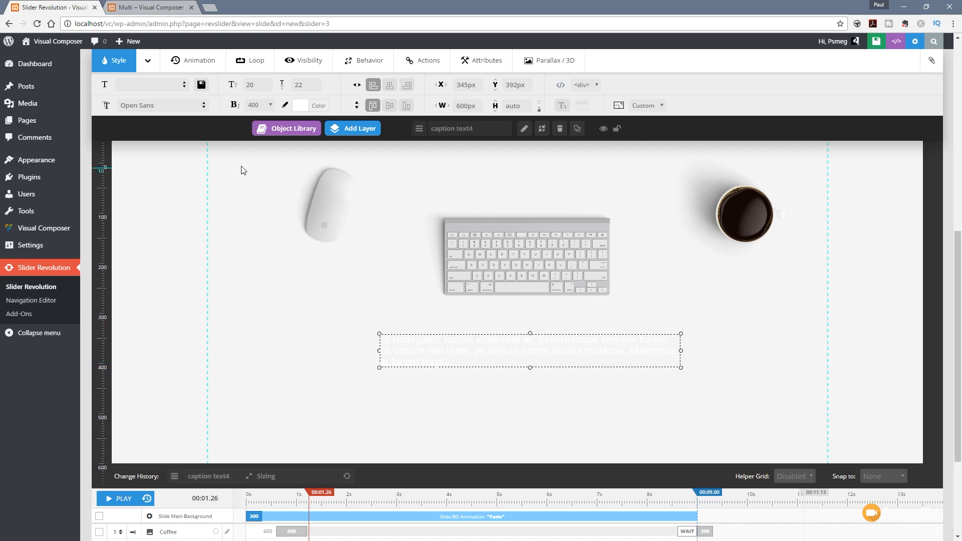
Step: Apply the Gym-MenuItem style preset to the text layer and look through the other presets
left_click(185, 88)
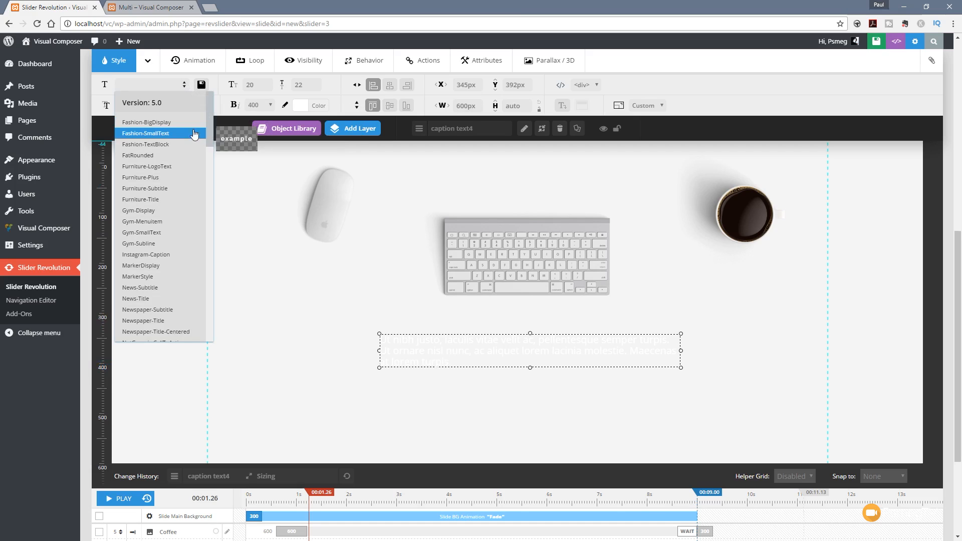
left_click(173, 221)
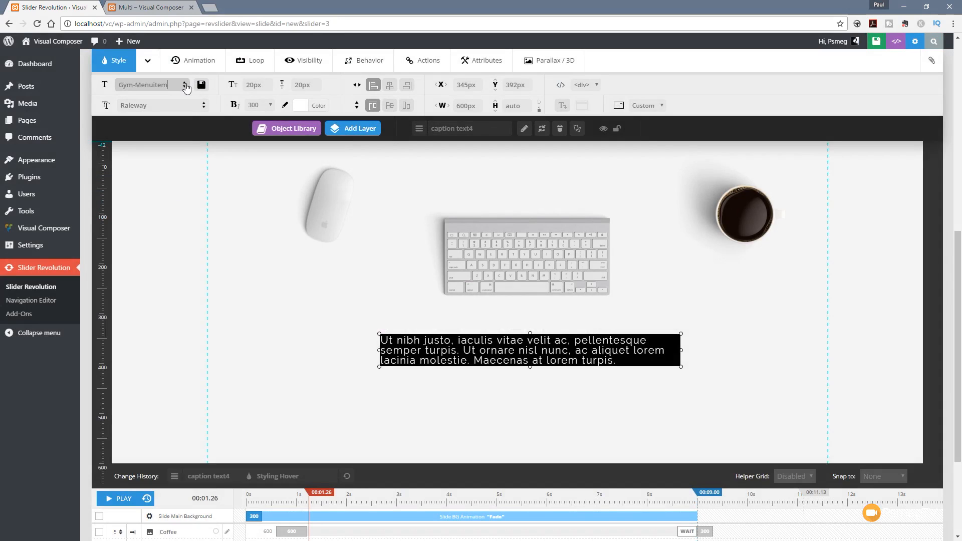
left_click(185, 85)
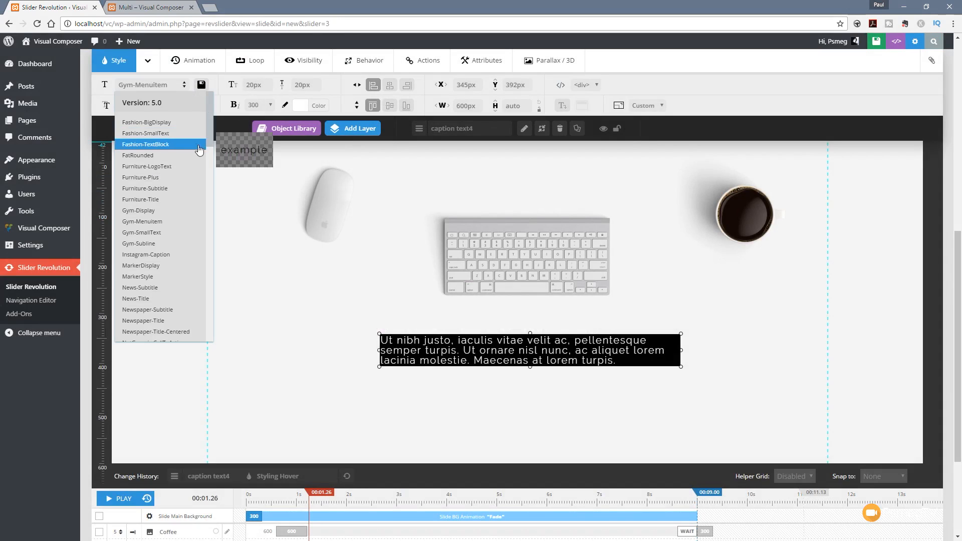
mouse_move(212, 125)
left_mouse_down()
mouse_move(213, 337)
mouse_move(215, 116)
left_mouse_up()
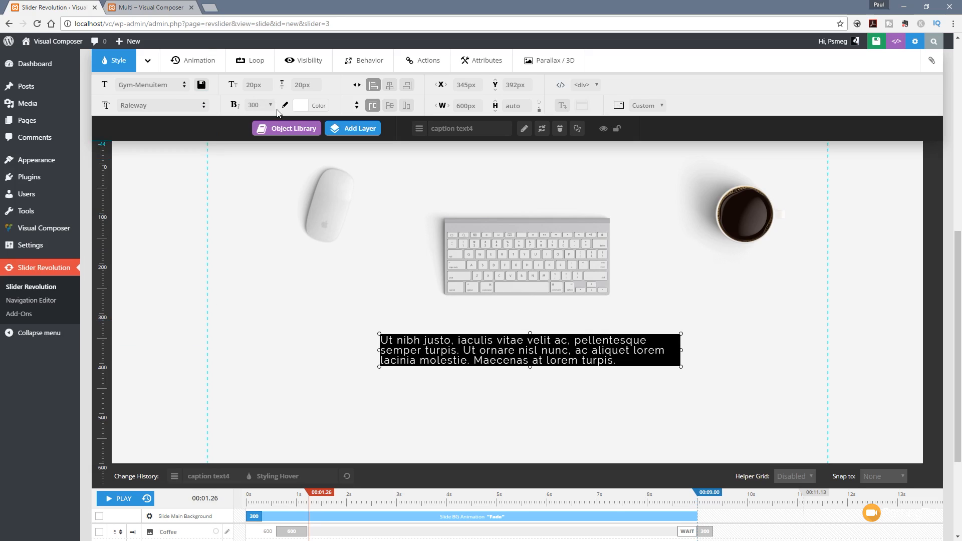
Step: Give the text layer the mid-grey font colour #828282 and shift the Mouse layer slightly left and down
left_click(318, 106)
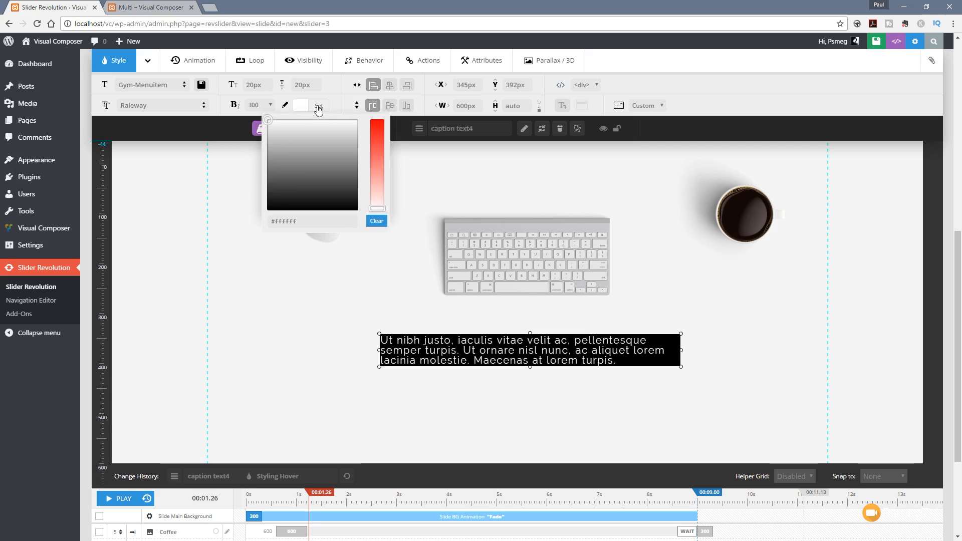
left_click(257, 166)
left_click(260, 179)
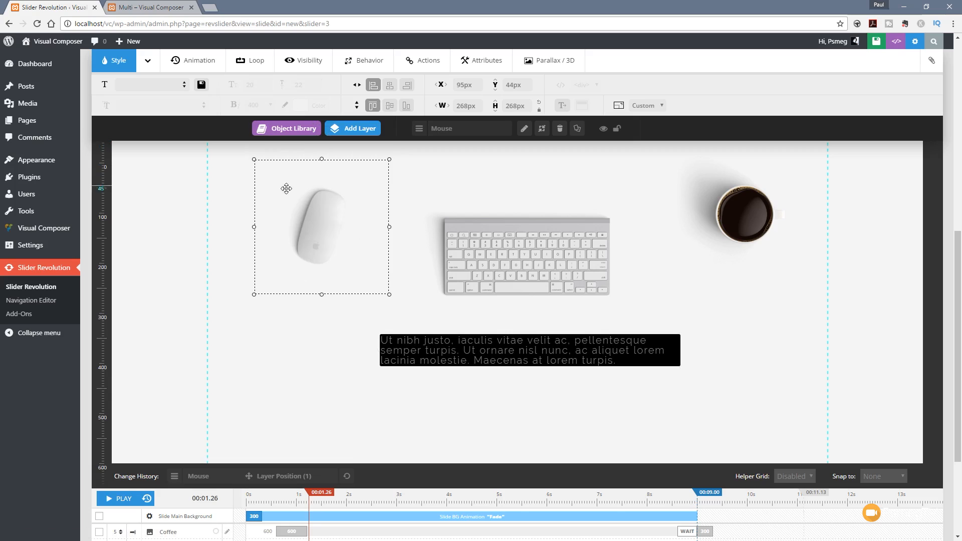
left_click_drag(296, 194, 296, 180)
Step: Darken the paragraph text layer's font colour to #333333
left_click(434, 351)
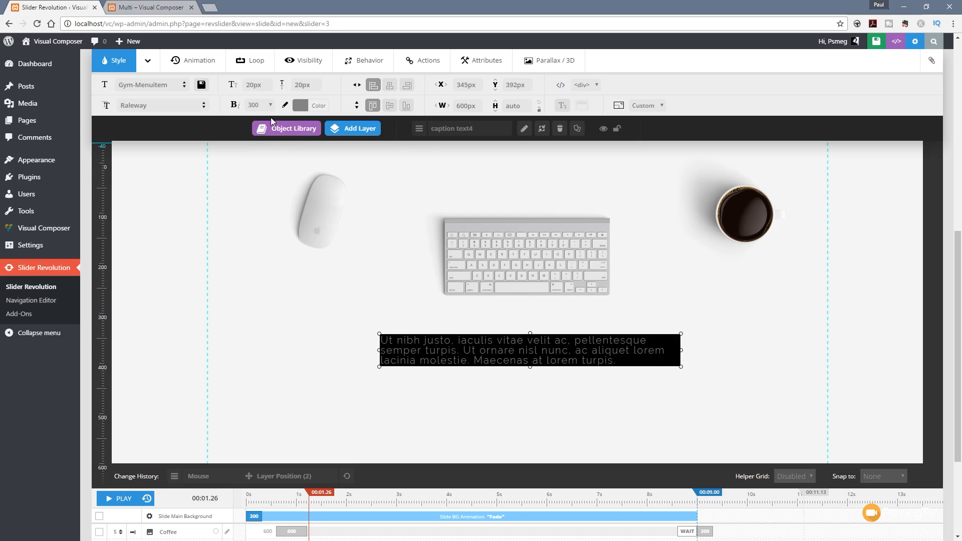
left_click(299, 106)
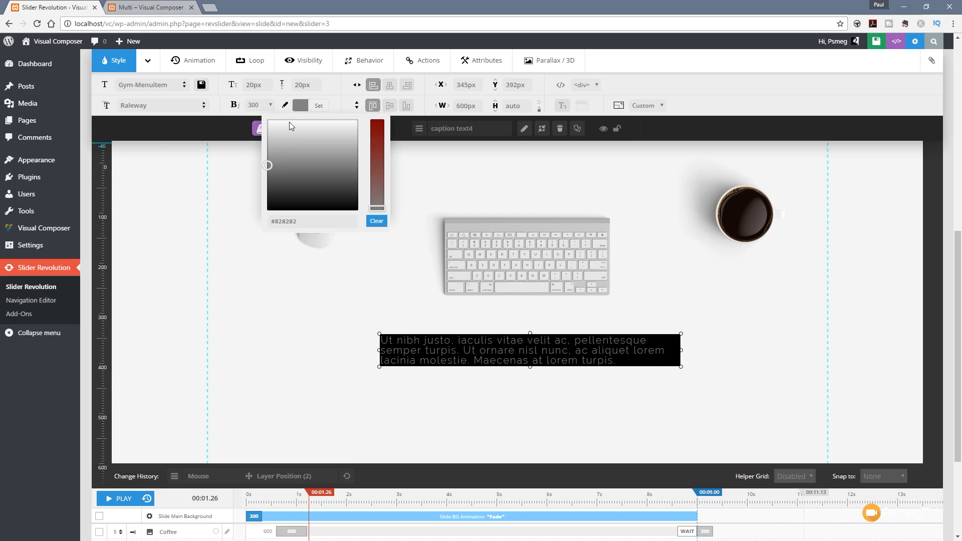
left_click(268, 184)
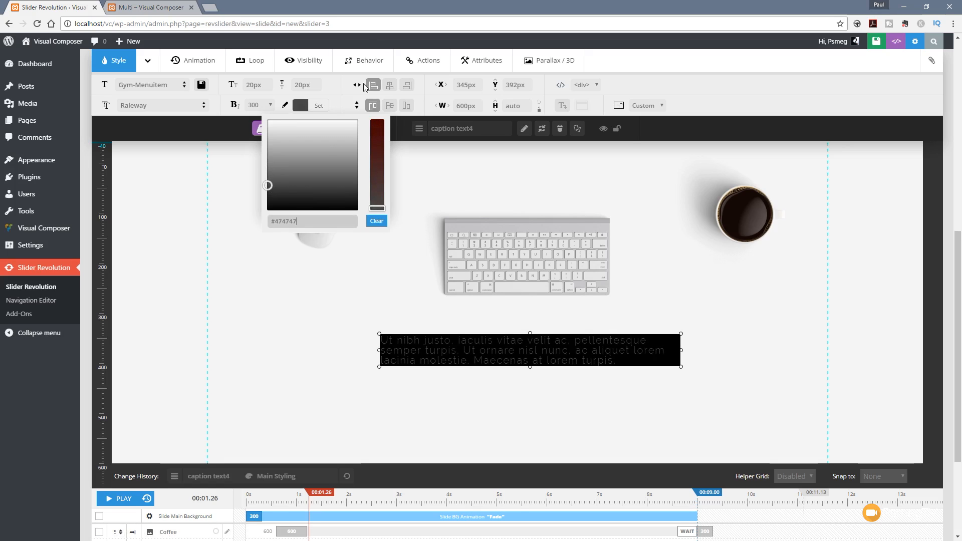
left_click(268, 193)
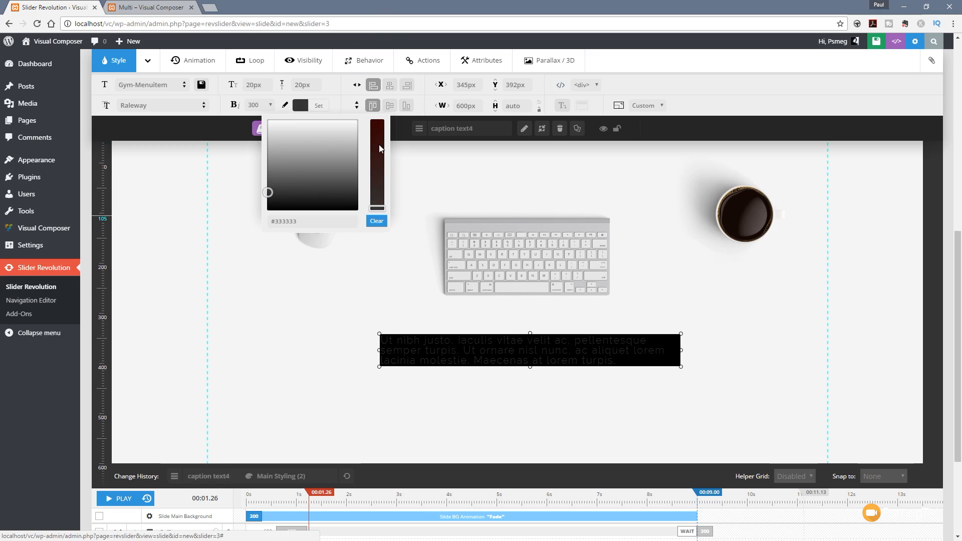
left_click(303, 105)
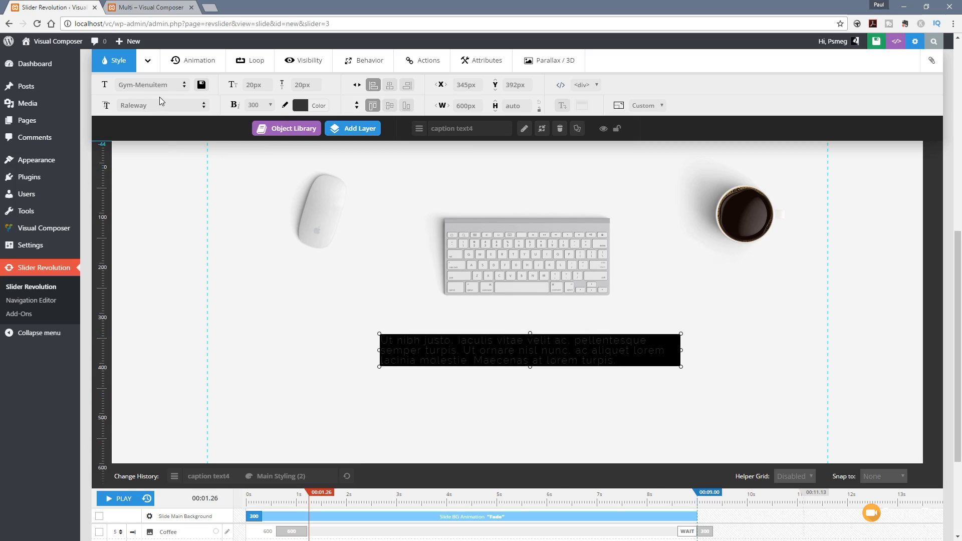
Step: Clear the text layer's black background colour to make it transparent
left_click(149, 61)
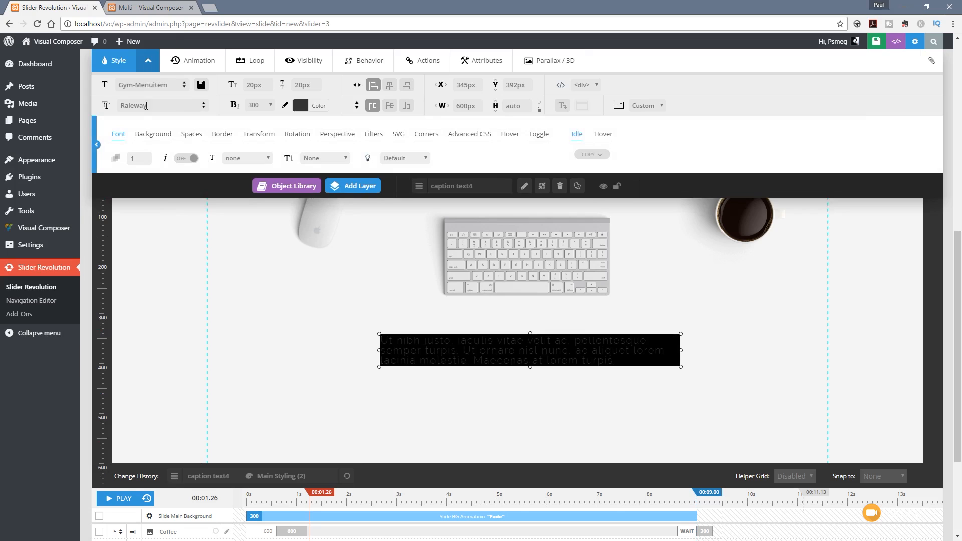
left_click(153, 136)
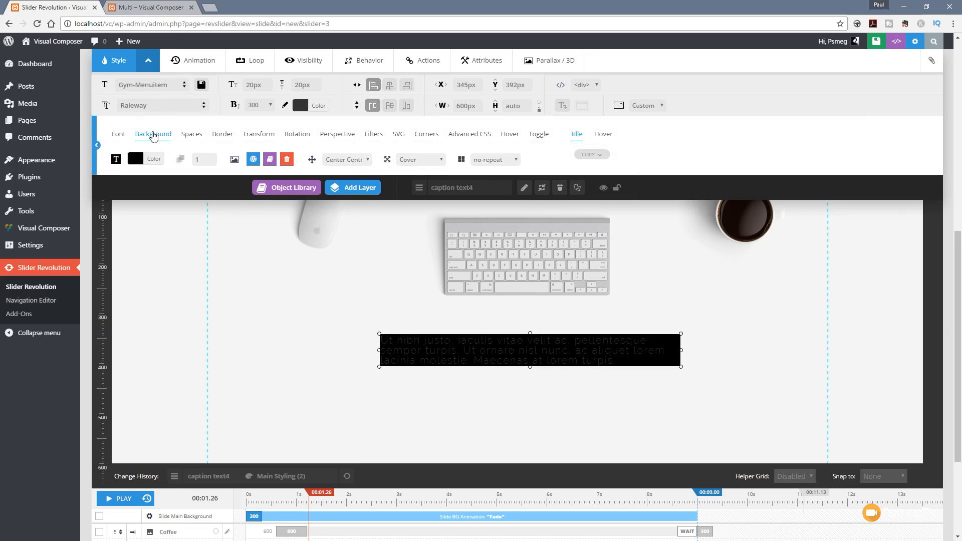
left_click(135, 159)
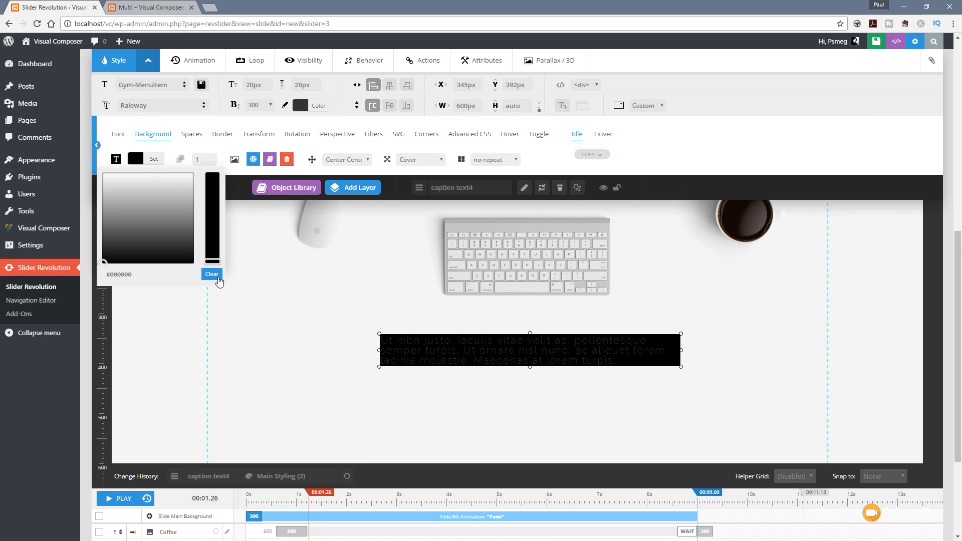
left_click(211, 274)
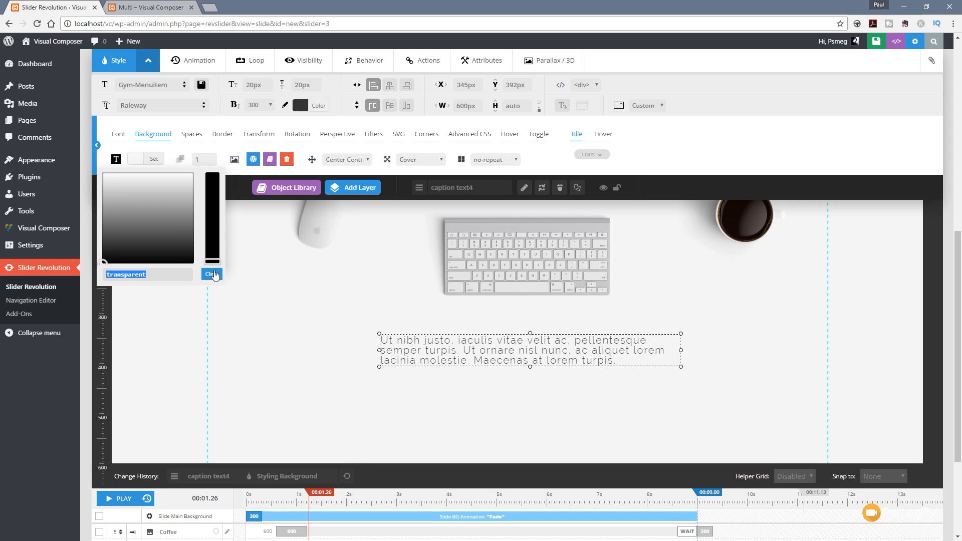
left_click(731, 137)
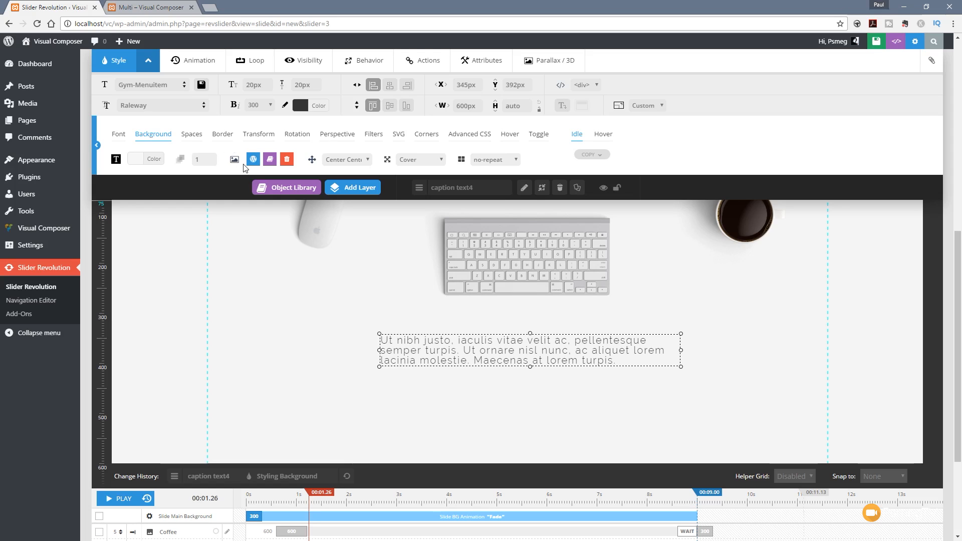
Step: Set the text layer's line height to 26 px and centre the layer horizontally on the slide
left_click(120, 134)
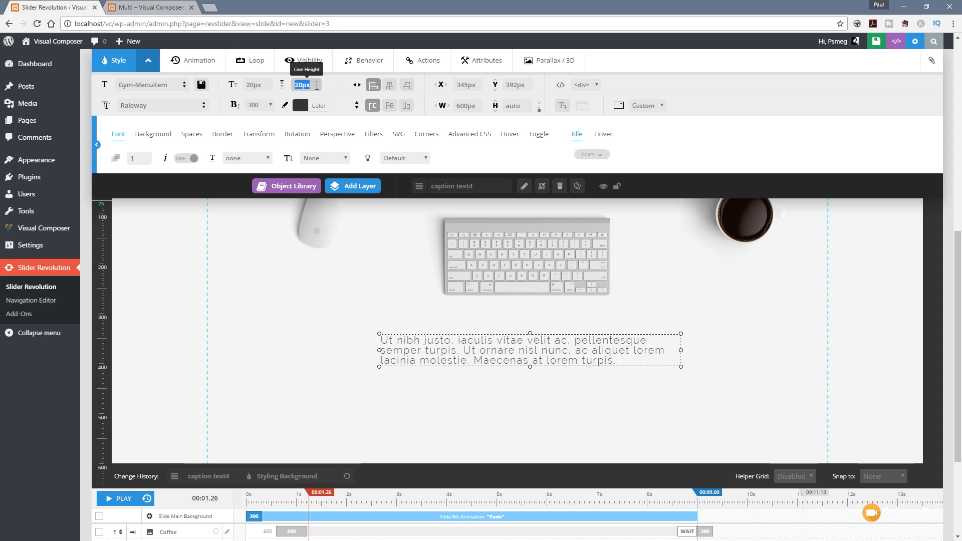
key("Return")
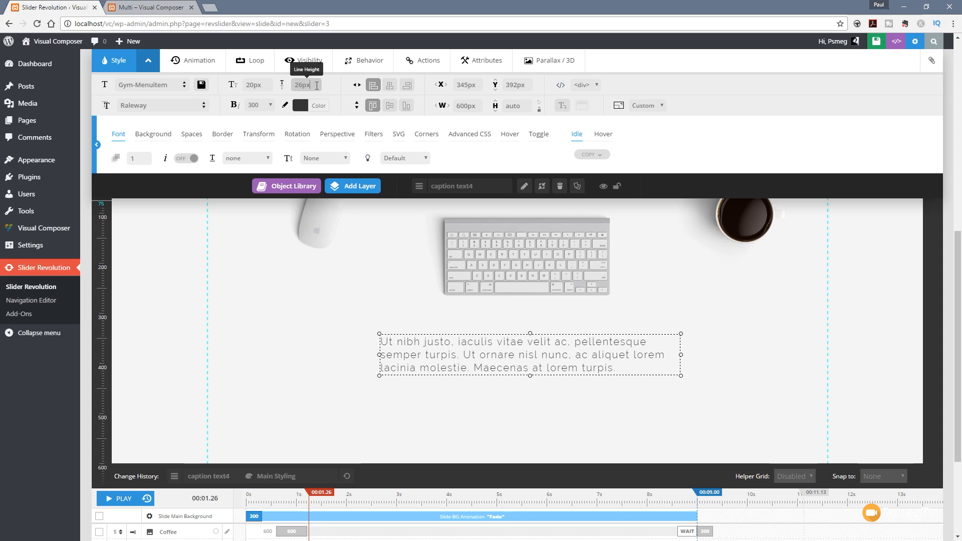
left_click(391, 88)
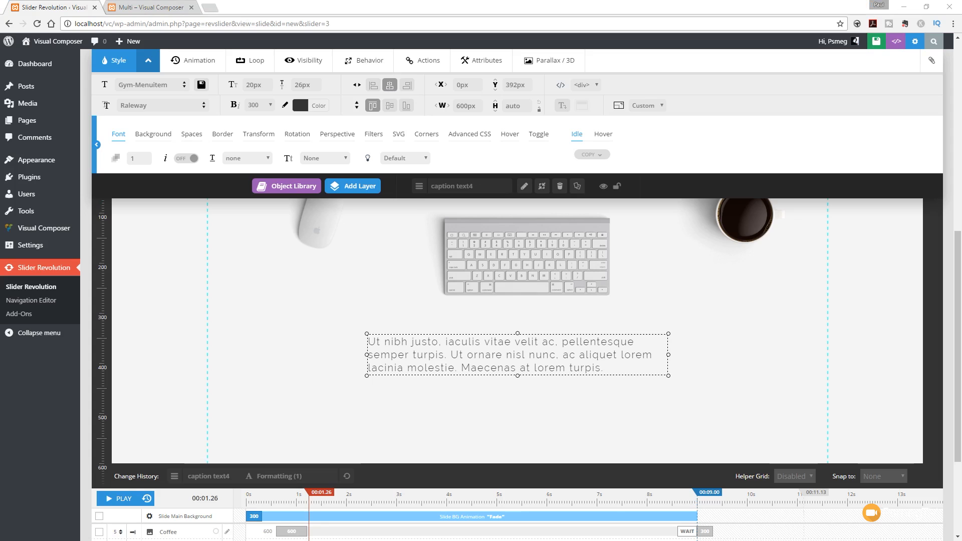
Step: Set the paragraph's text alignment to Center and centre the keyboard layer horizontally on the slide
left_click(223, 136)
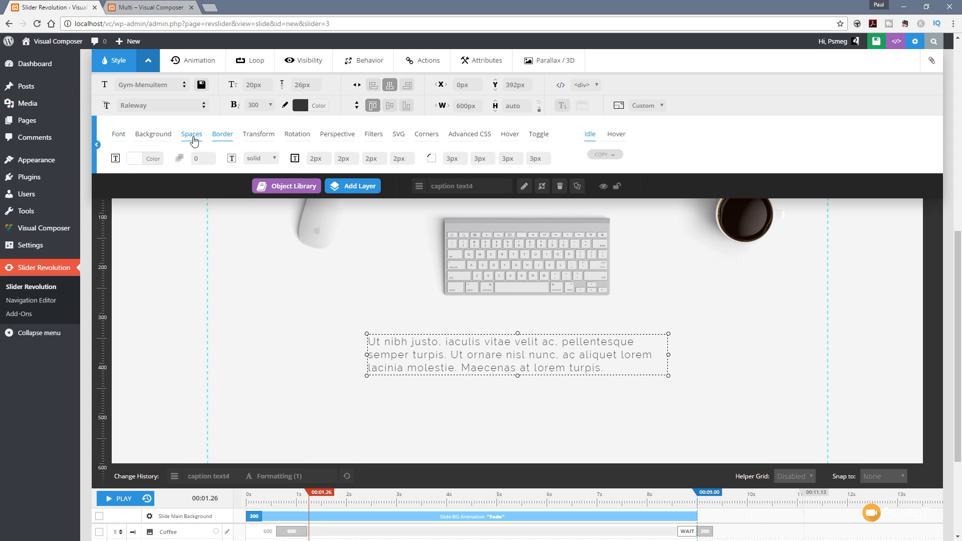
left_click(193, 141)
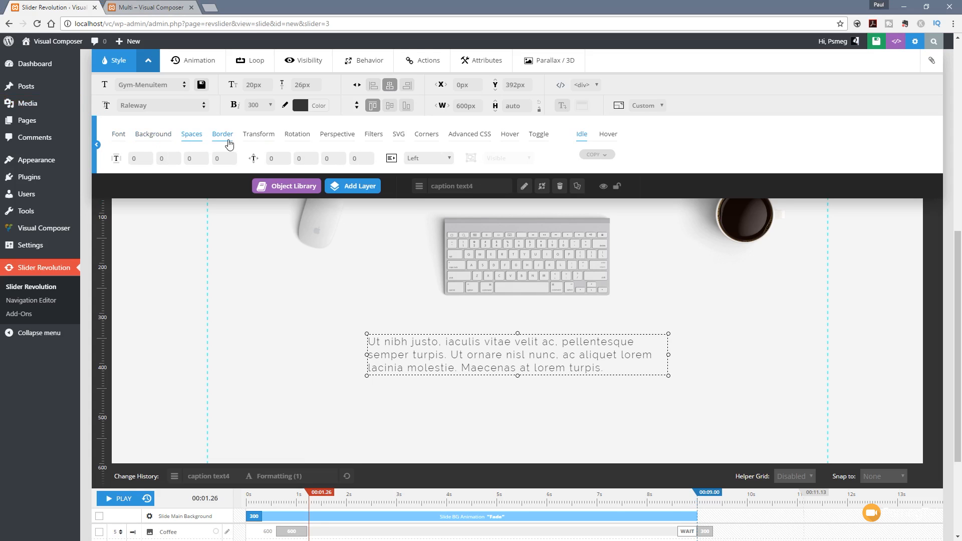
left_click(446, 163)
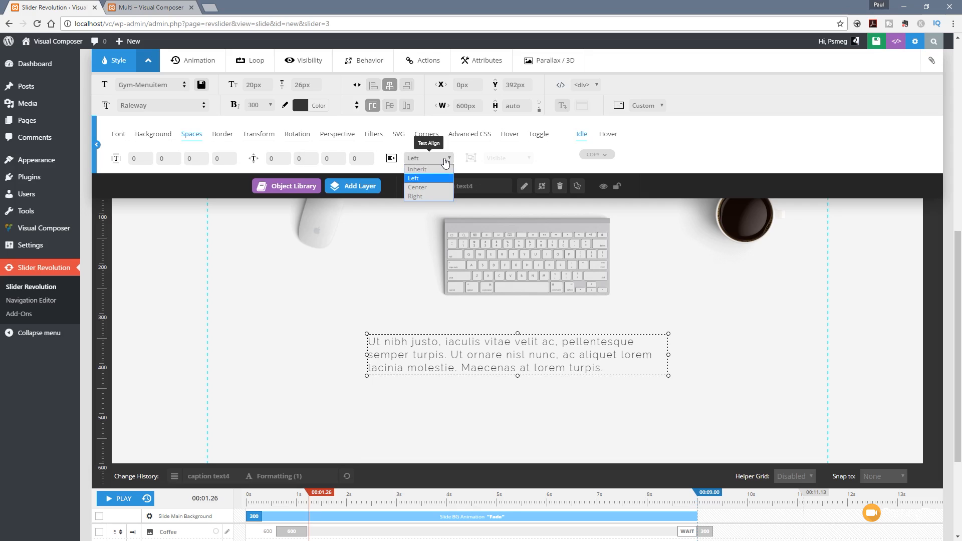
left_click(426, 187)
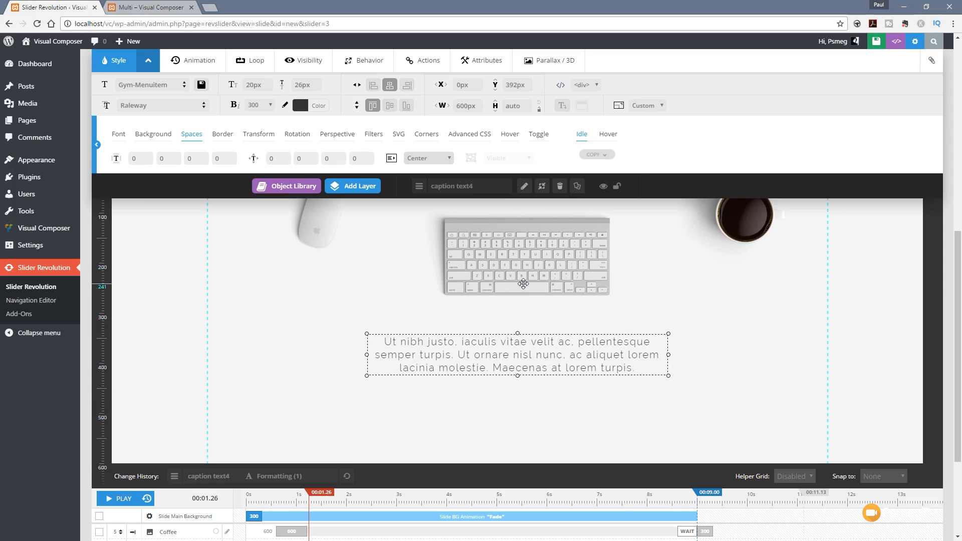
left_click(507, 264)
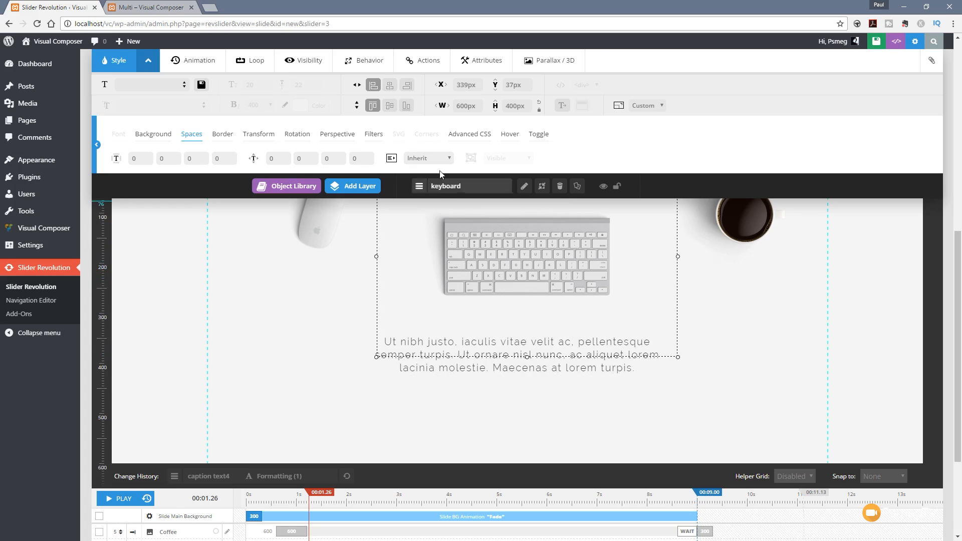
left_click(390, 84)
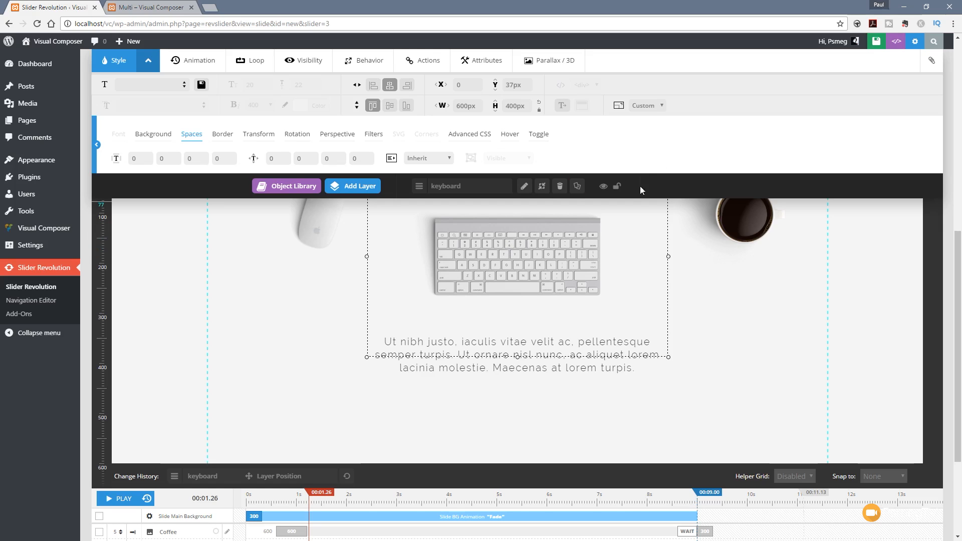
Step: Lengthen the paragraph text layer's entry animation to 600 ms and start it at 900 ms on the timeline
left_click(523, 371)
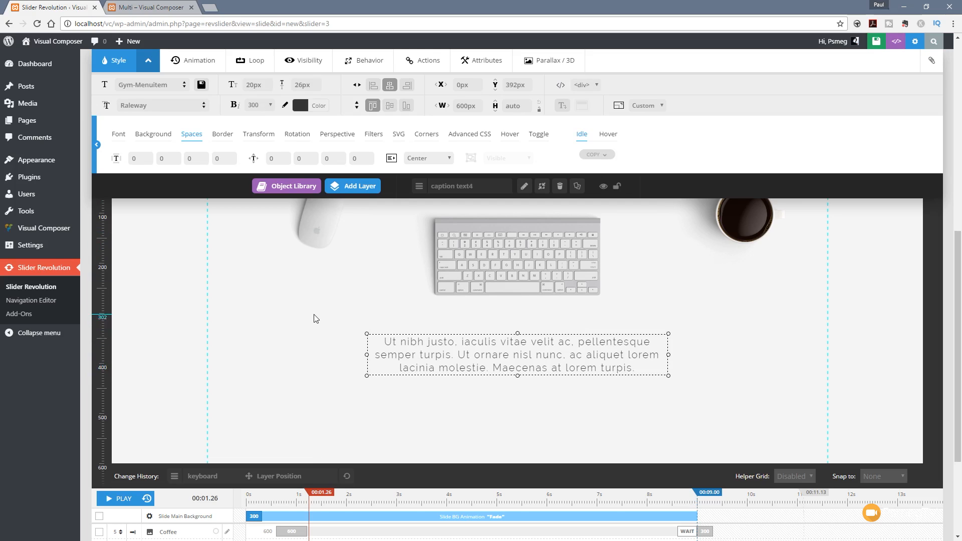
left_click(194, 61)
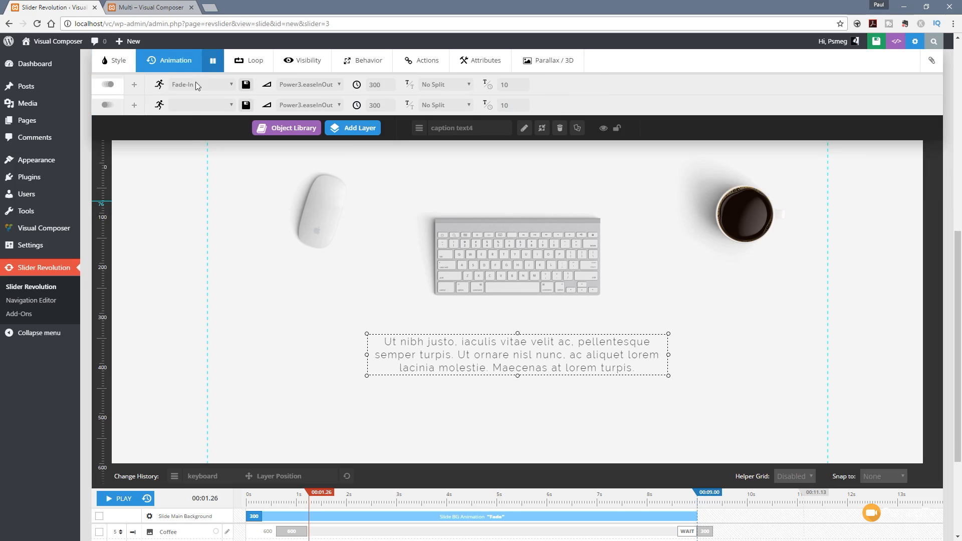
scroll(172, 282, "down", 3)
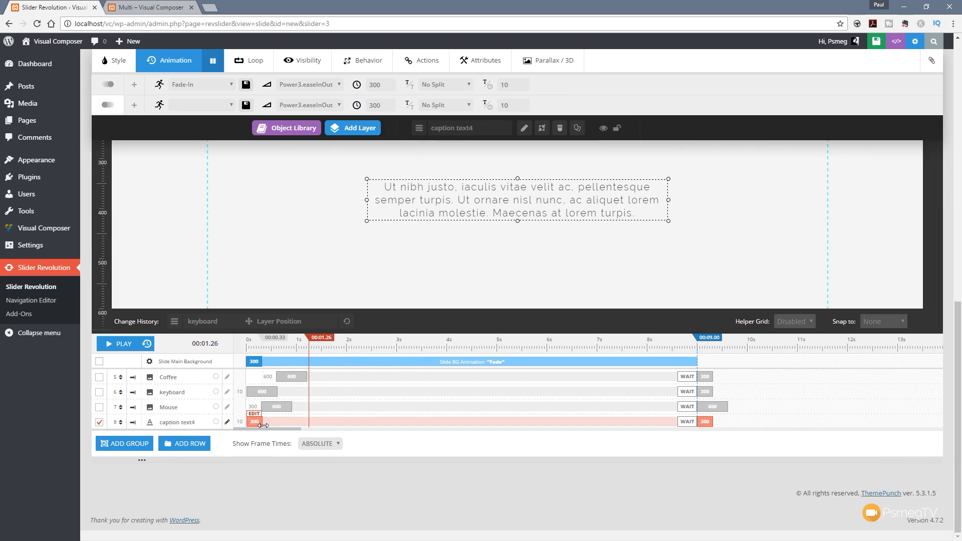
left_click_drag(263, 426, 277, 427)
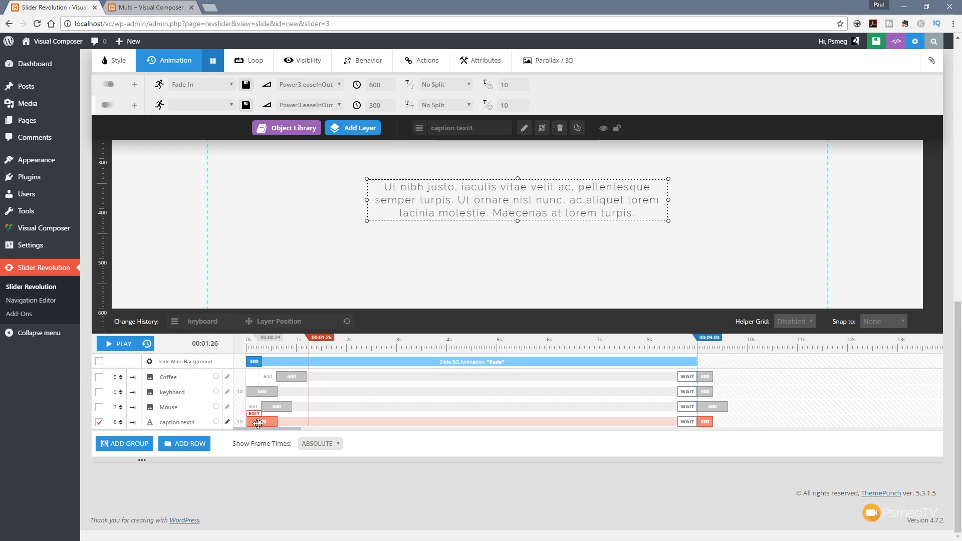
left_click_drag(259, 423, 304, 423)
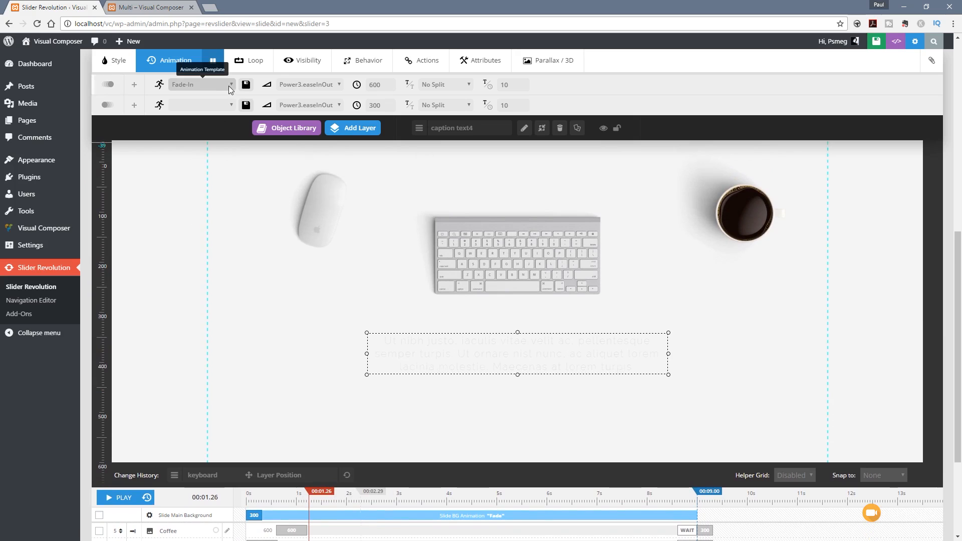
Step: Change the paragraph text layer's entry animation template to Short-from-Bottom
left_click(230, 85)
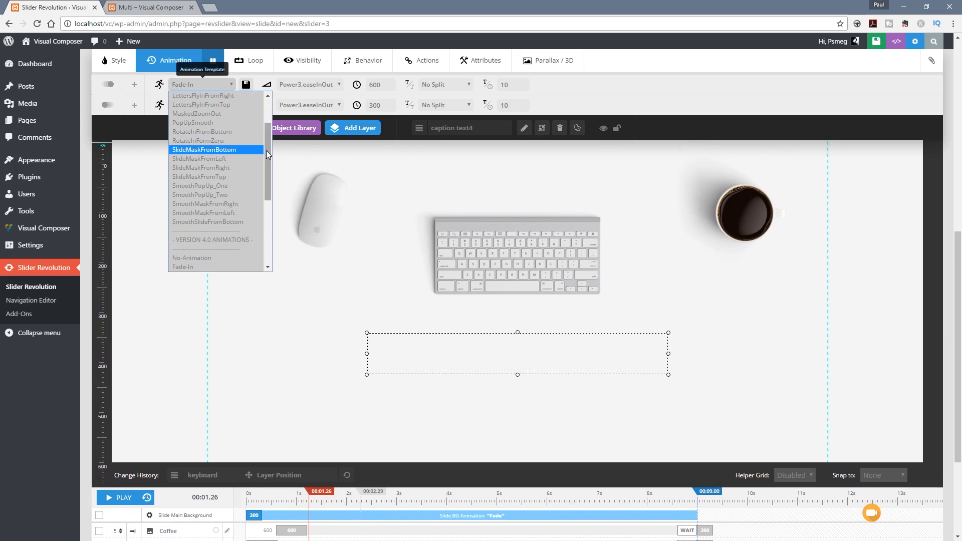
left_click_drag(267, 152, 270, 213)
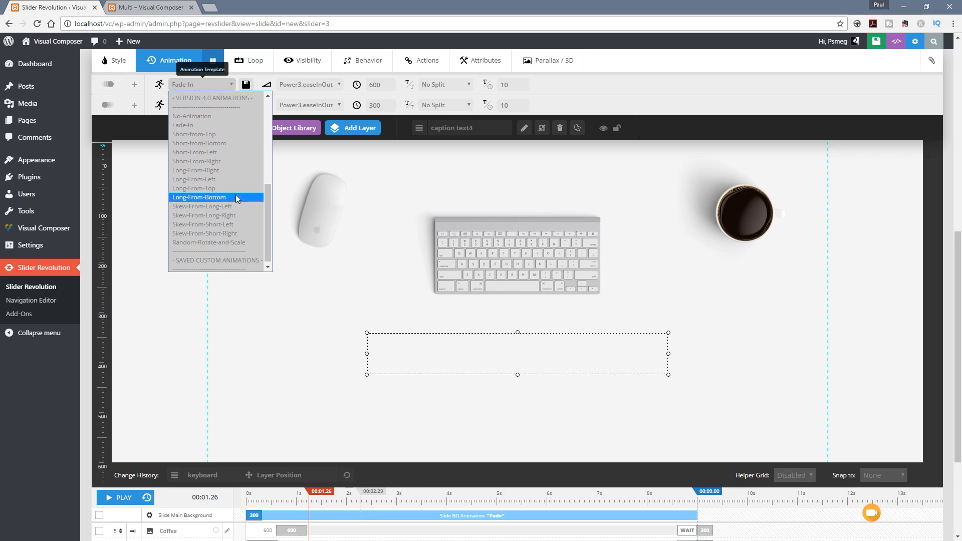
left_click(208, 146)
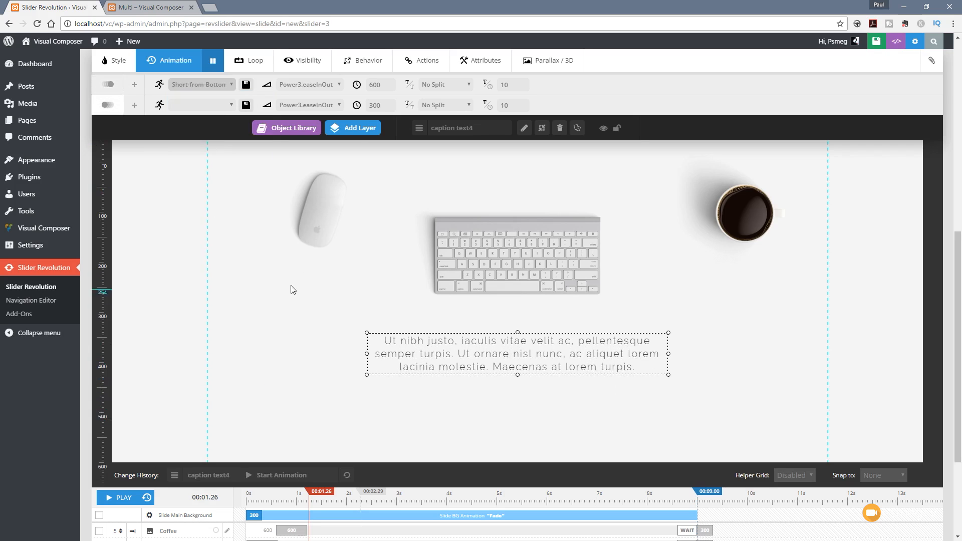
mouse_move(353, 128)
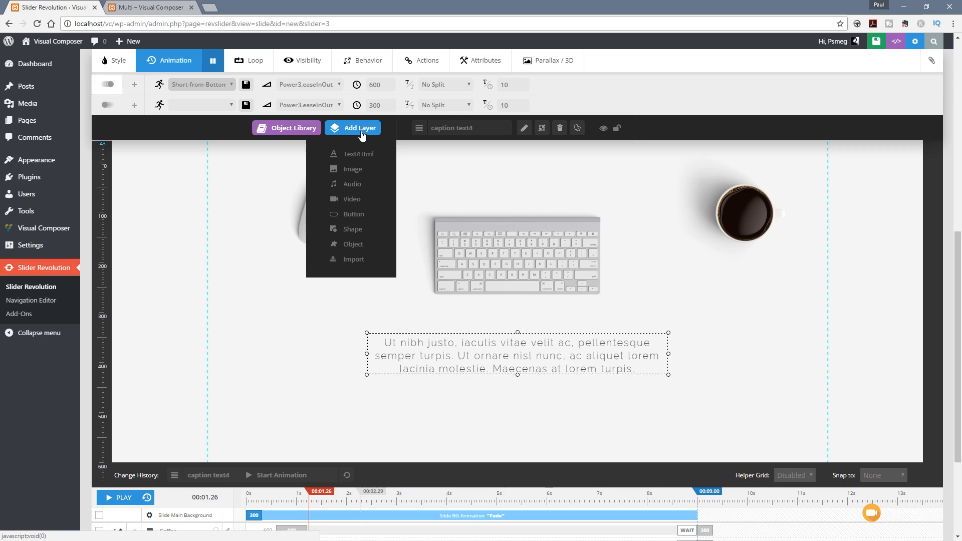
left_click(354, 215)
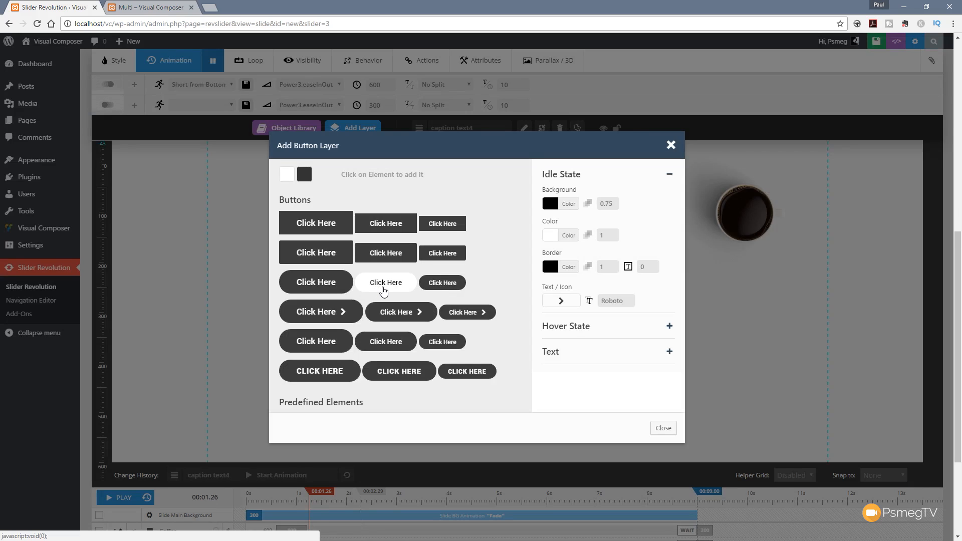
left_click(384, 287)
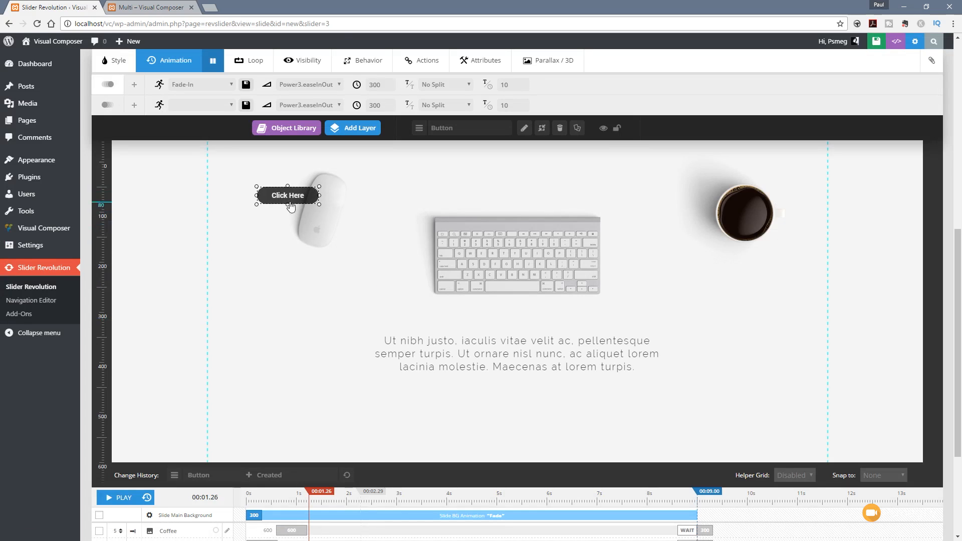
left_click(561, 129)
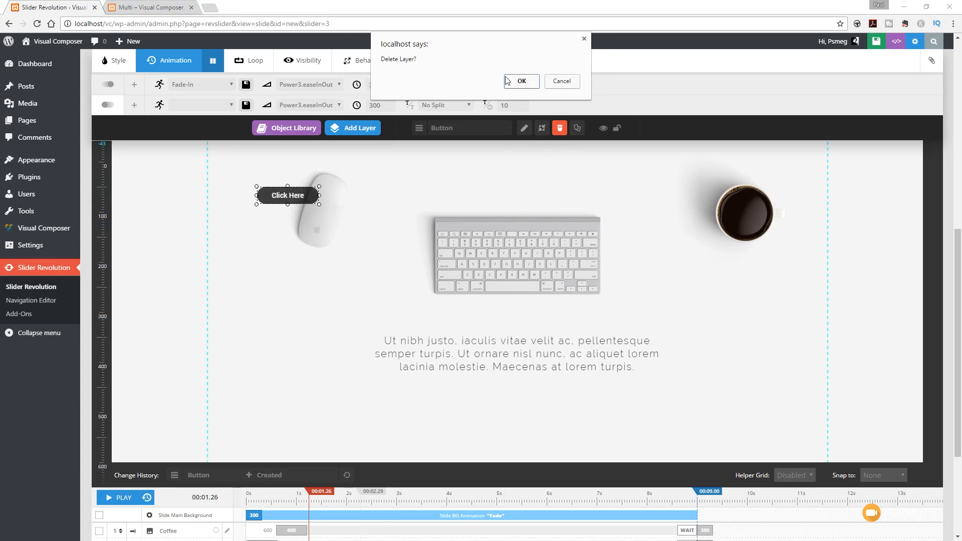
left_click(520, 81)
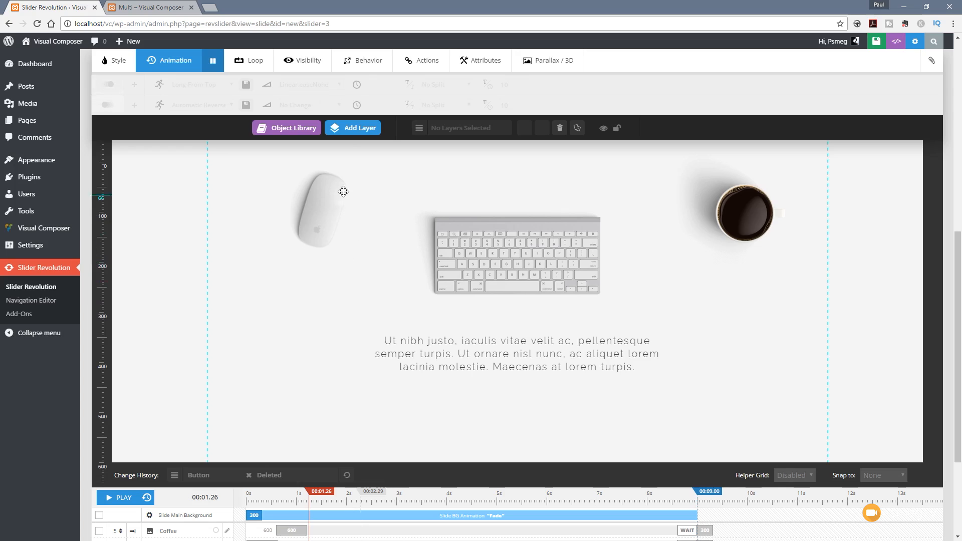
Step: For a new button layer's idle state, clear the background colour and set the border colour to a very dark grey
mouse_move(353, 131)
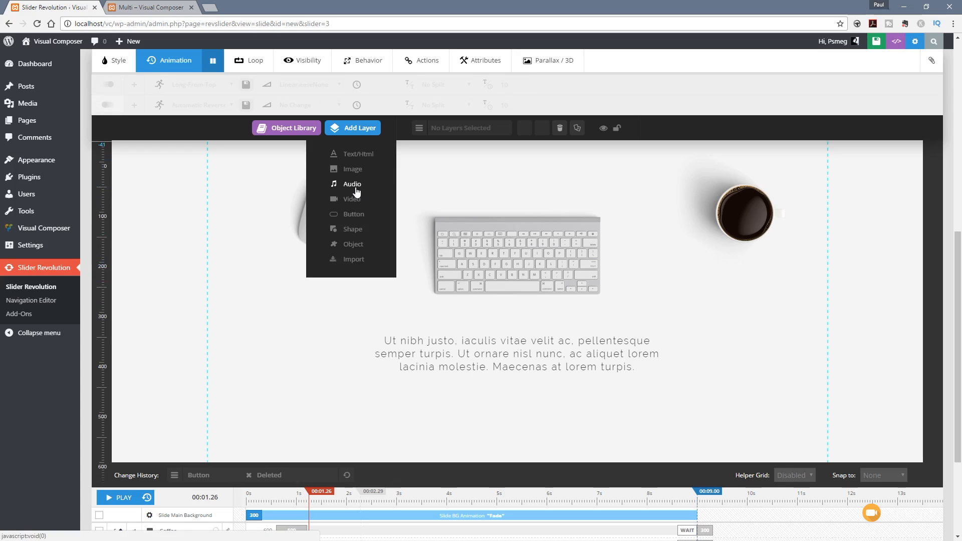
left_click(355, 216)
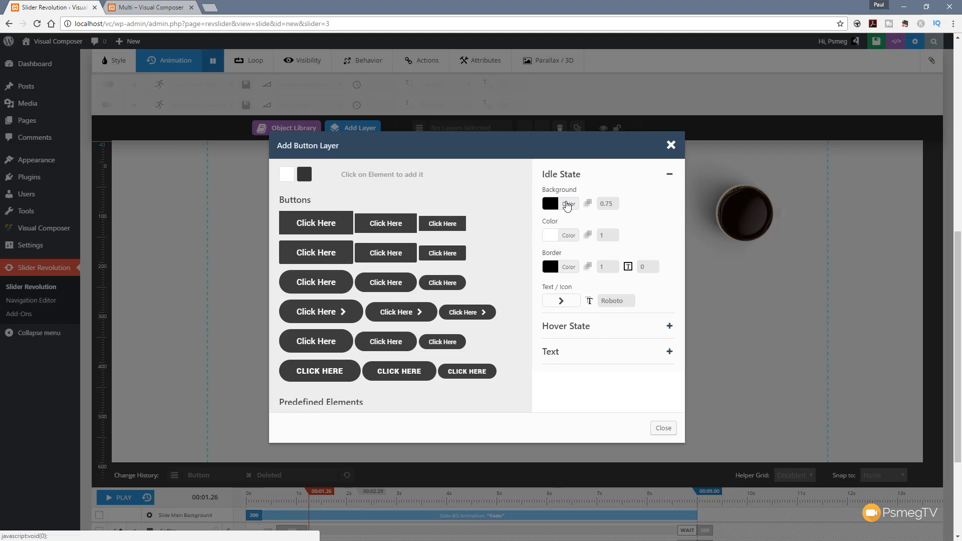
left_click(568, 204)
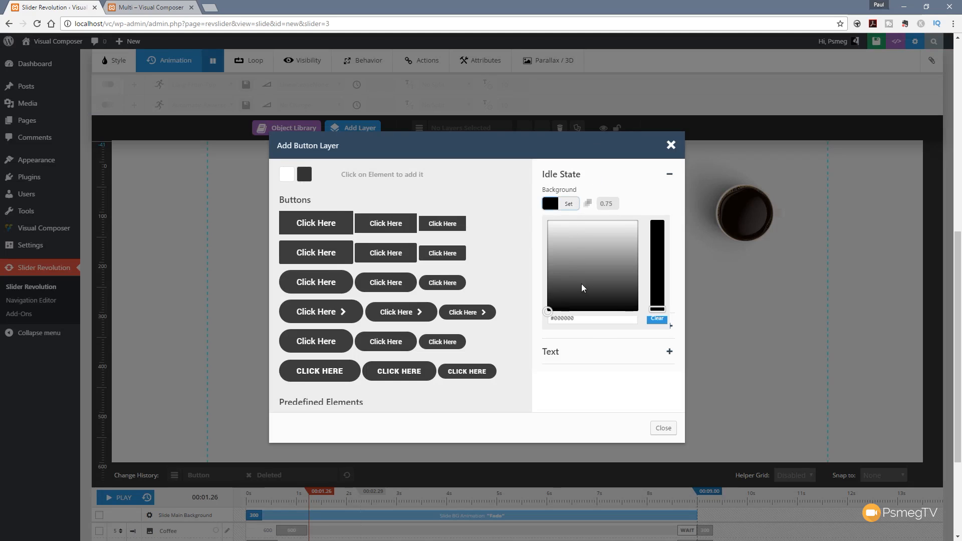
left_click(657, 319)
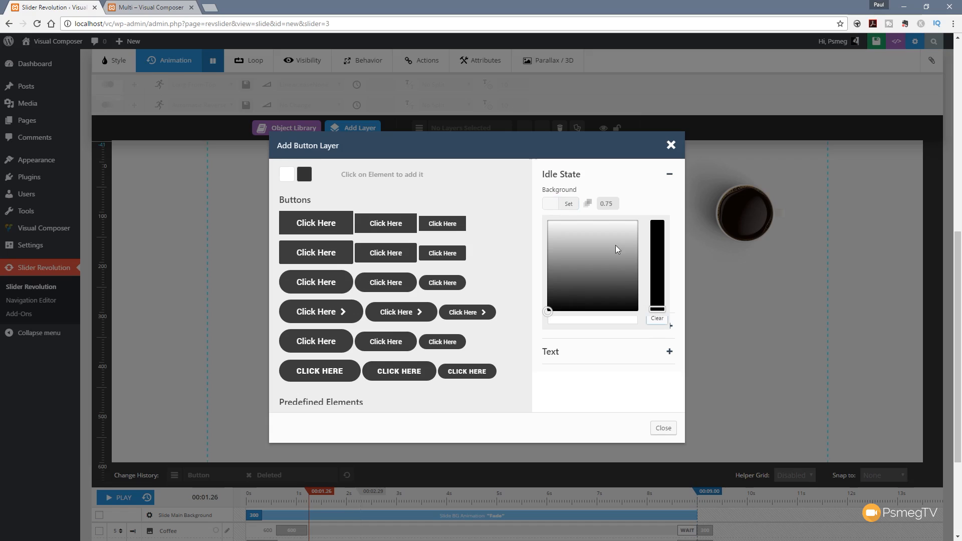
left_click(646, 195)
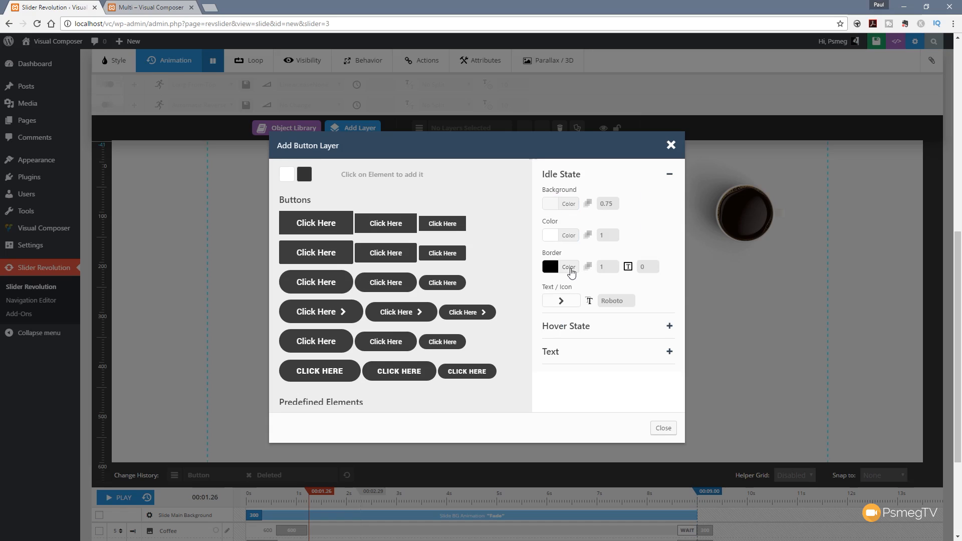
left_click(570, 269)
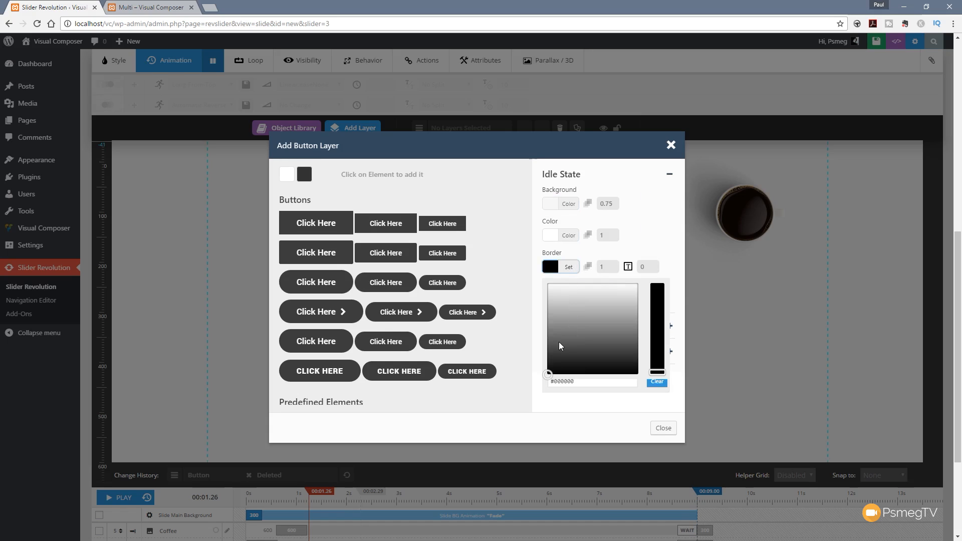
left_click_drag(559, 343, 534, 361)
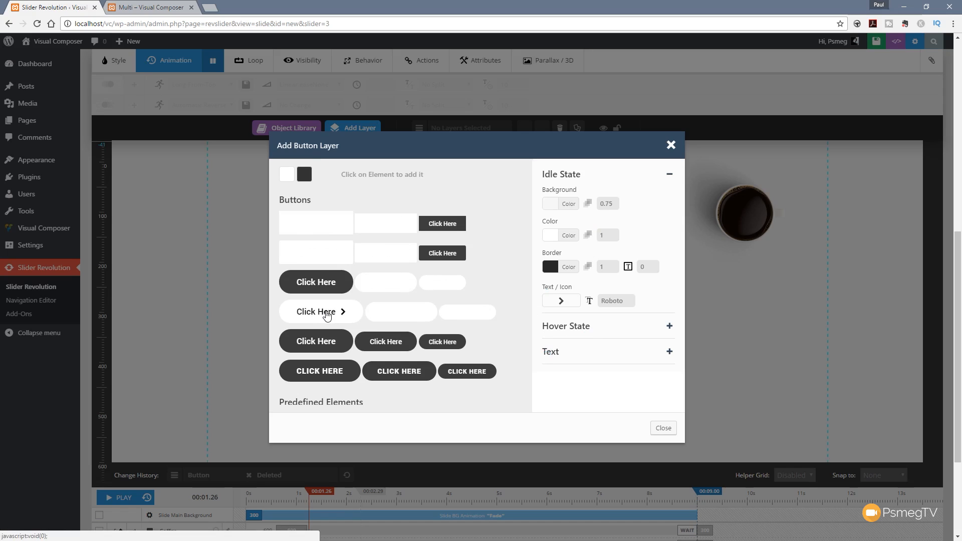
Step: Insert the large rounded Click Here button with an arrow, place it below the paragraph and centre it horizontally
left_click(316, 312)
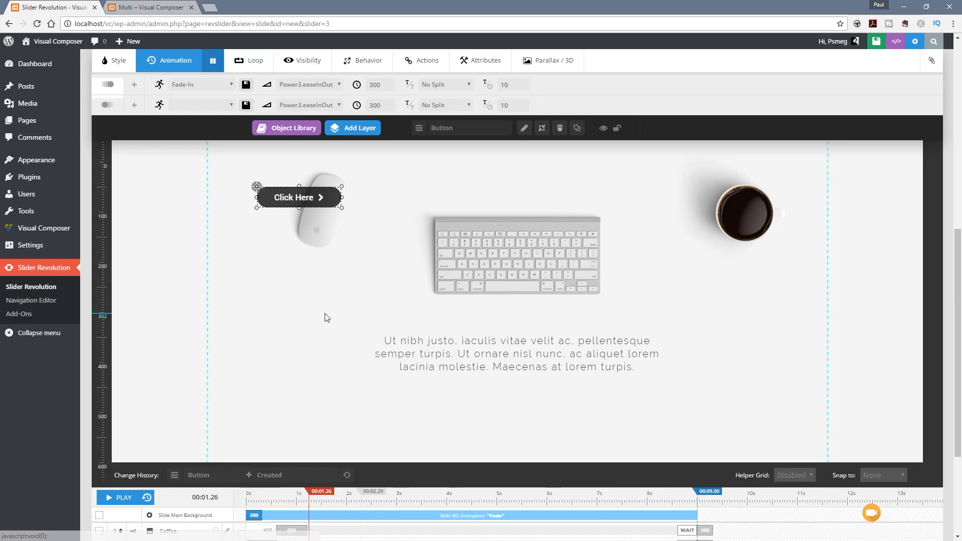
left_click_drag(317, 222, 533, 426)
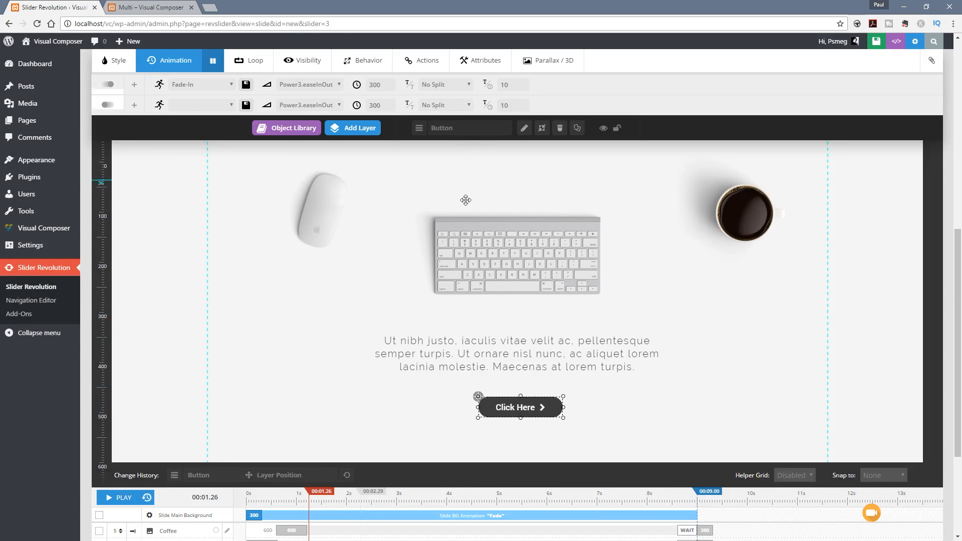
scroll(466, 198, "up", 1)
left_click(121, 116)
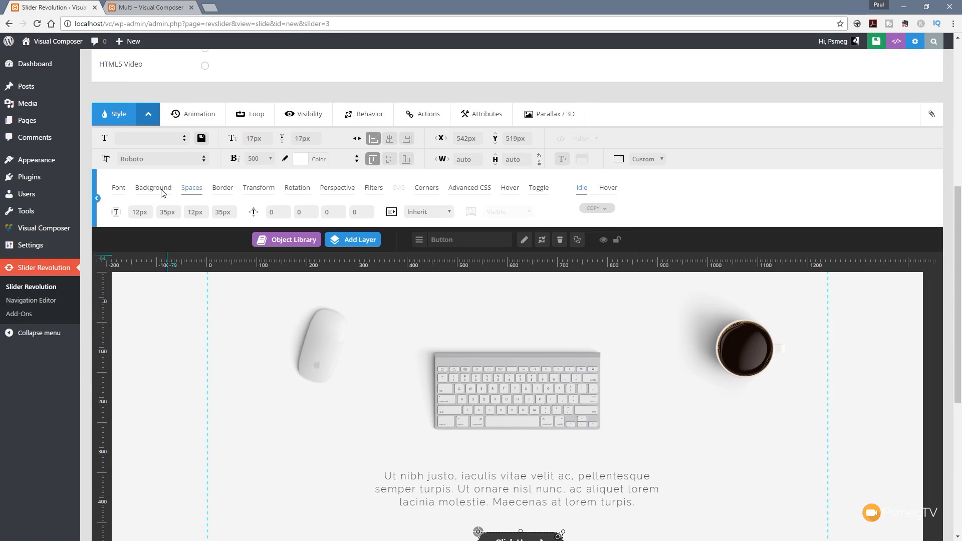
scroll(365, 173, "down", 1)
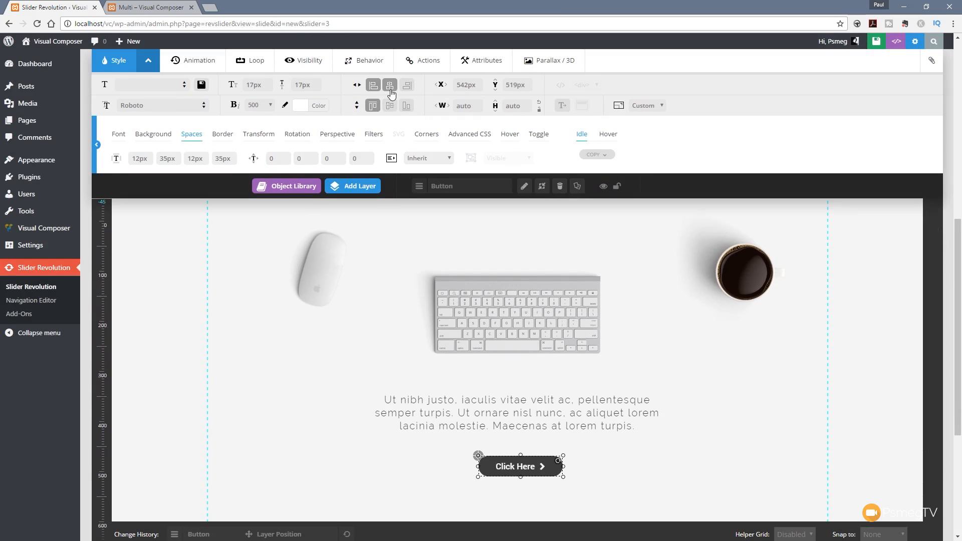
left_click(389, 85)
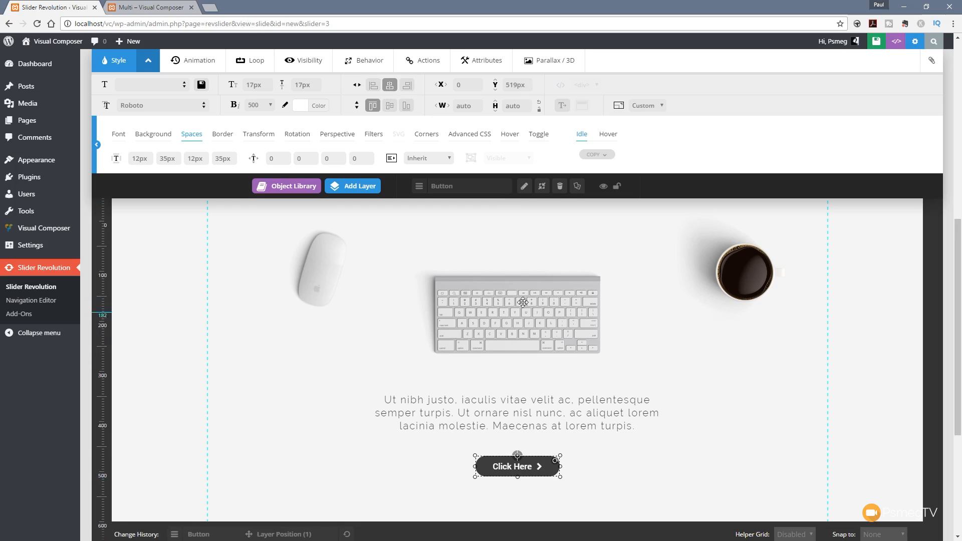
Step: Move the Click Here button down to a Y position of 539 px and centre it horizontally again
scroll(655, 458, "down", 2)
scroll(619, 442, "down", 1)
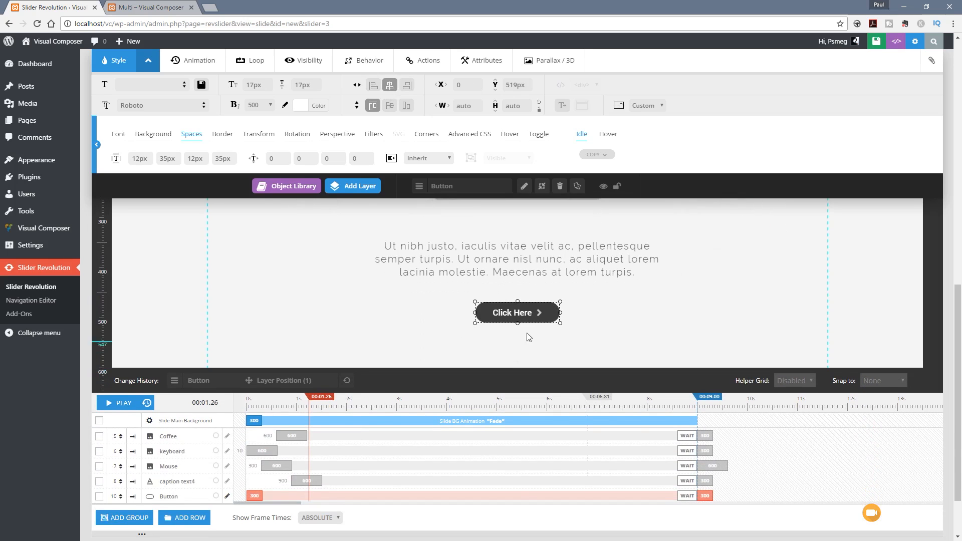
left_click_drag(522, 318, 519, 327)
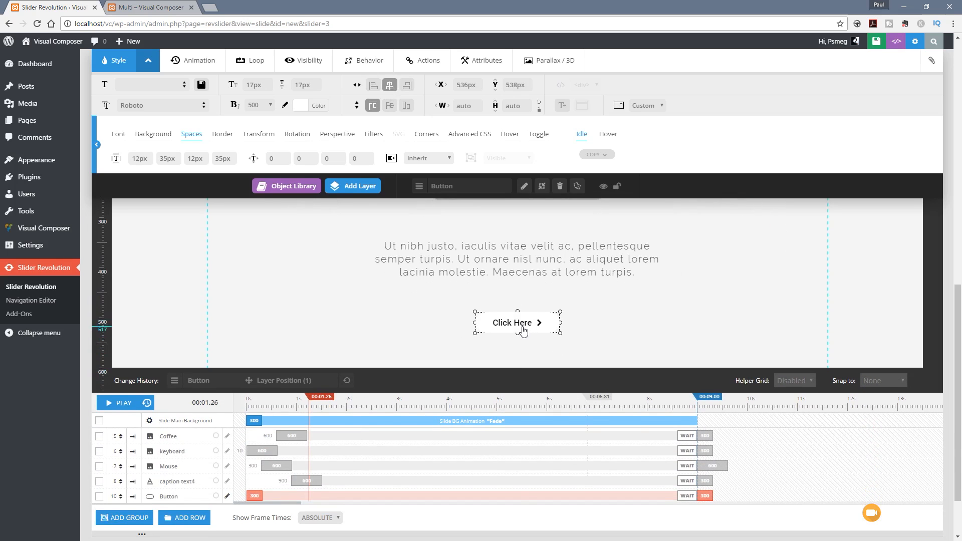
scroll(447, 337, "up", 3)
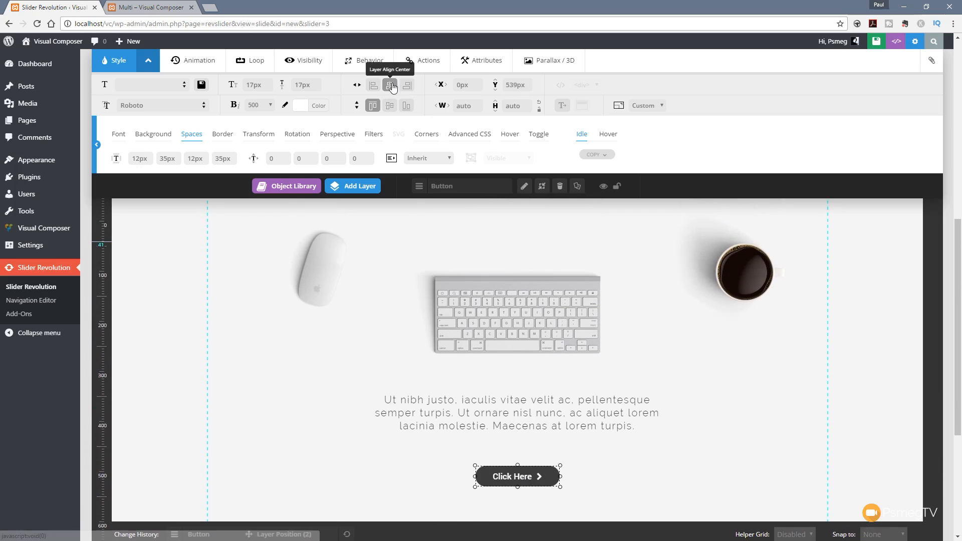
mouse_move(353, 185)
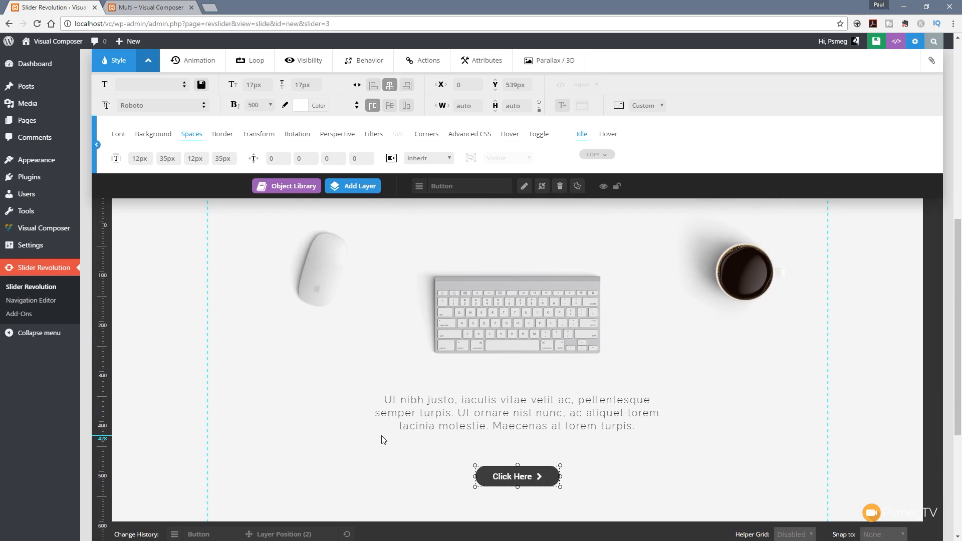
Step: Set the button's entry animation to 600 ms starting at 1230 ms and scrub the timeline to 1.60 s to preview it
scroll(386, 440, "down", 5)
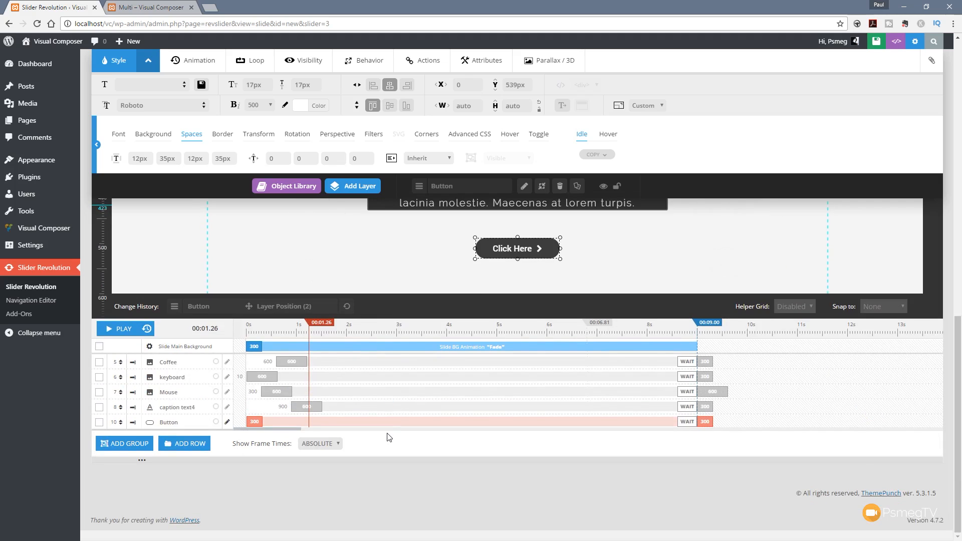
left_click_drag(261, 422, 325, 420)
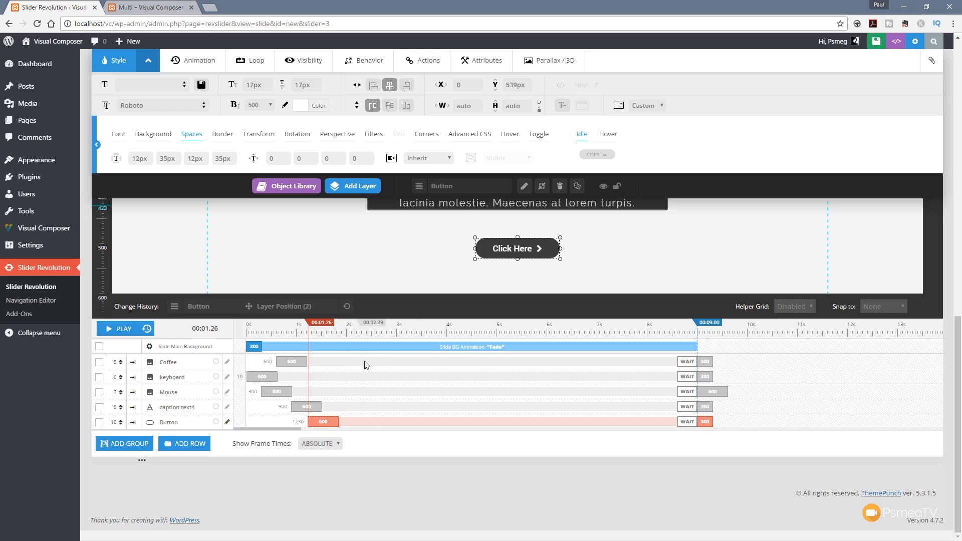
scroll(351, 390, "up", 2)
mouse_move(313, 402)
left_mouse_down()
mouse_move(257, 402)
mouse_move(327, 407)
left_mouse_up()
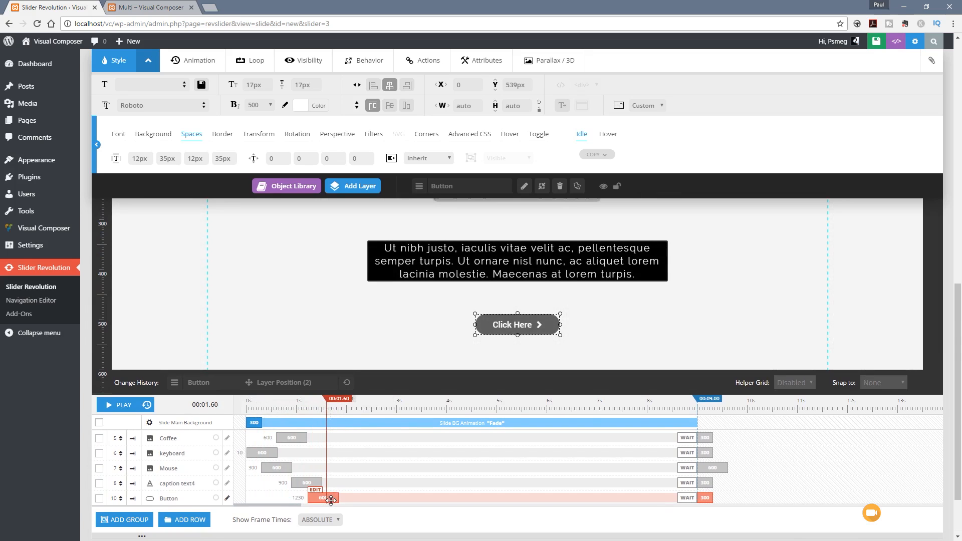
Step: Apply the Short-from-Bottom entry animation to the Click Here button and save the slide
scroll(261, 310, "up", 2)
left_click(185, 85)
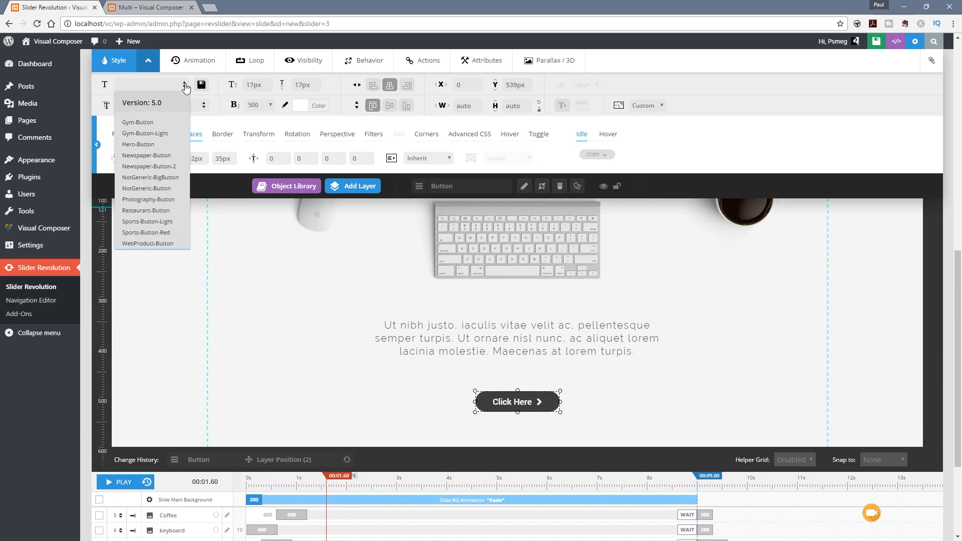
left_click(191, 59)
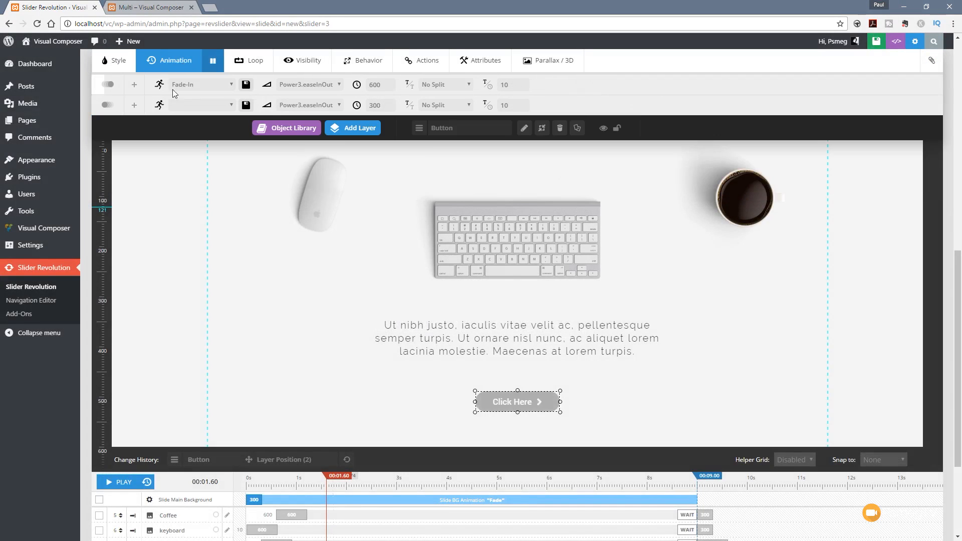
left_click(216, 85)
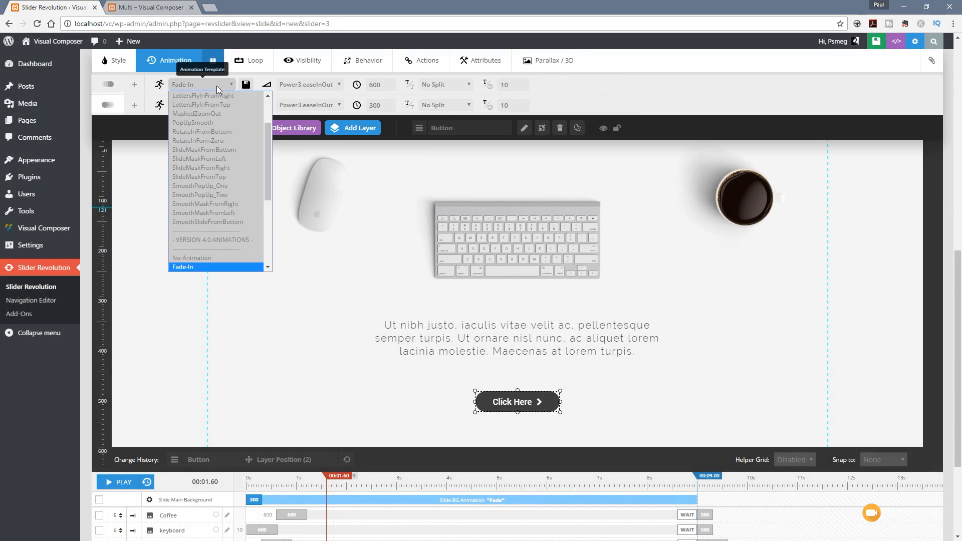
left_click_drag(267, 188, 273, 243)
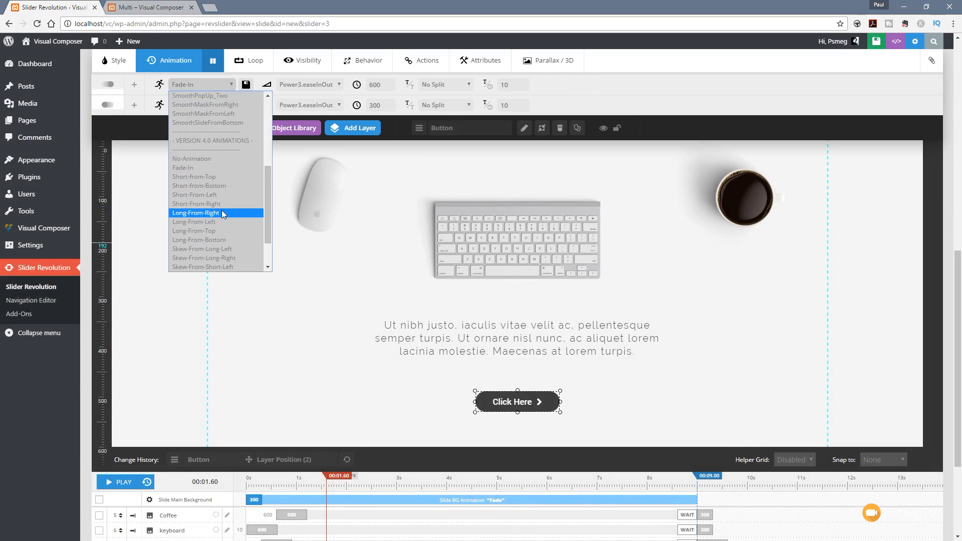
left_click(211, 185)
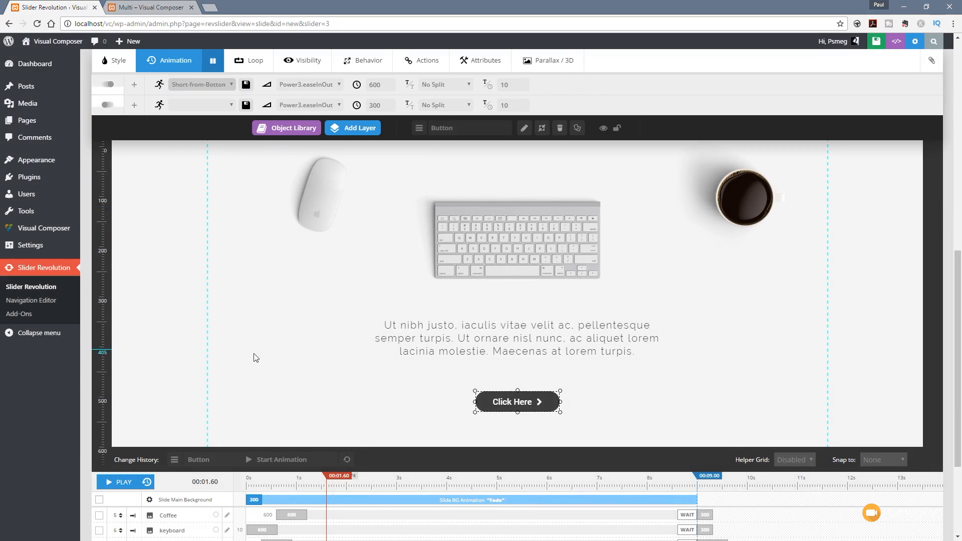
left_click(876, 41)
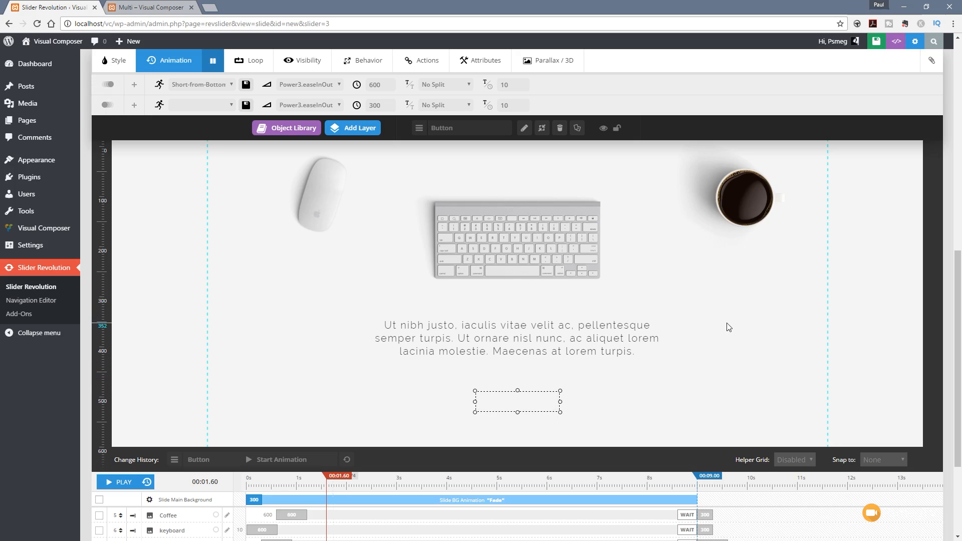
scroll(727, 326, "down", 3)
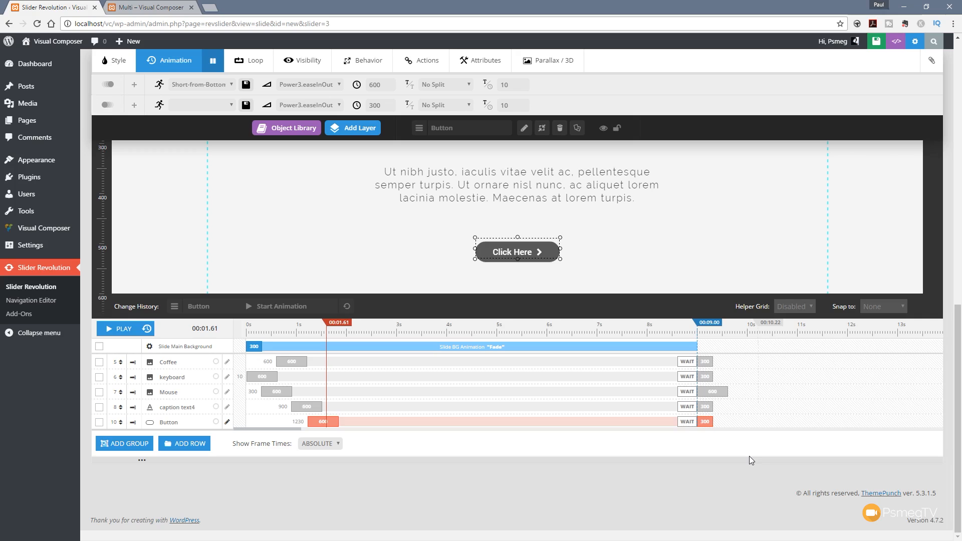
Step: Set the blur filter of the paragraph text layer's entry animation to 10 px
scroll(742, 468, "up", 2)
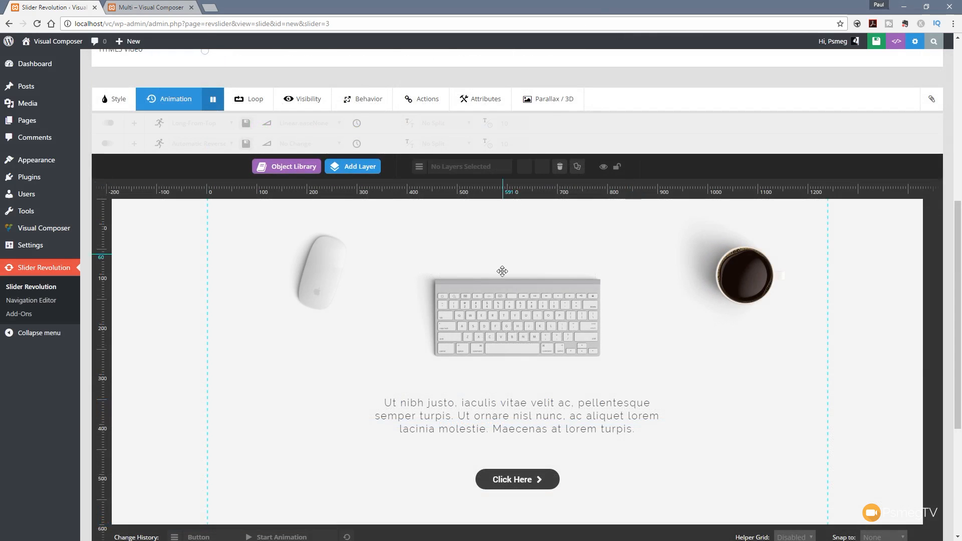
left_click(498, 412)
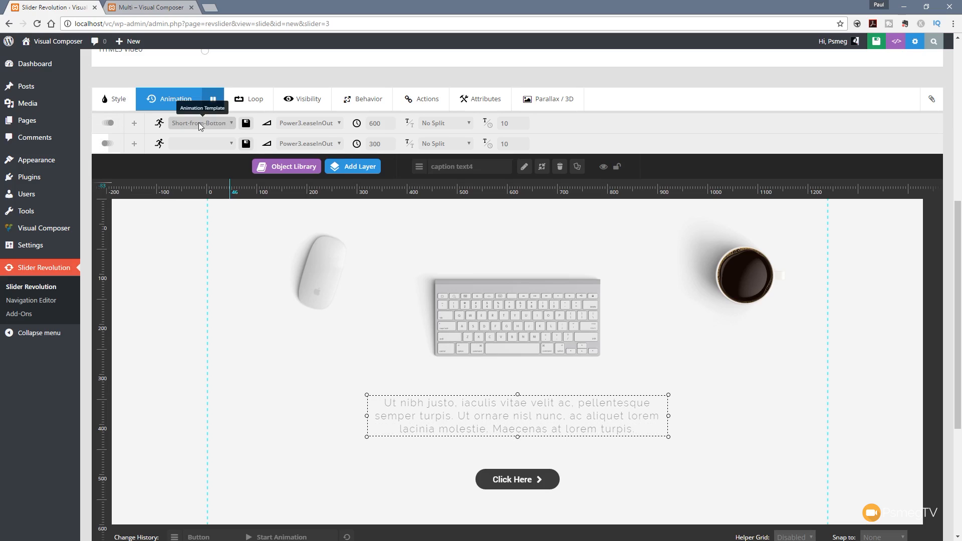
left_click(135, 124)
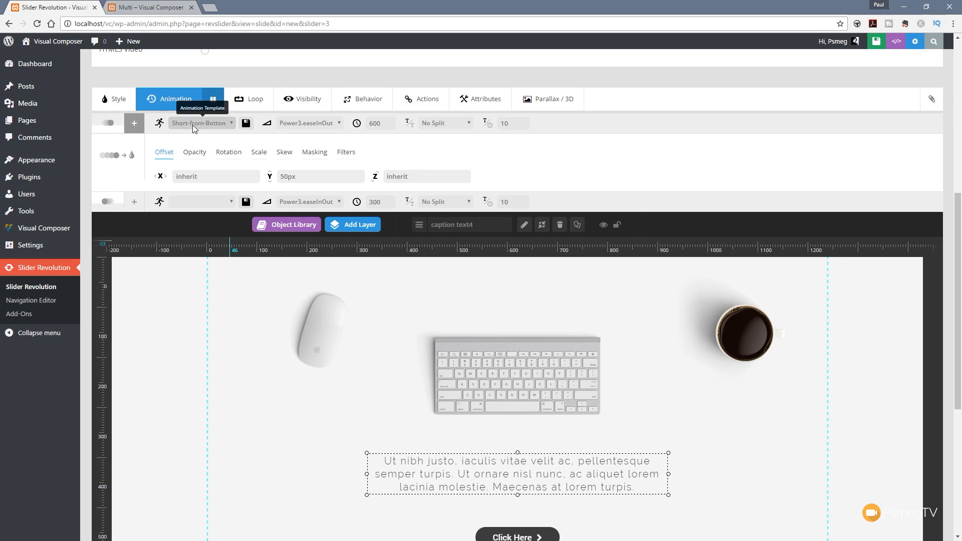
left_click(347, 153)
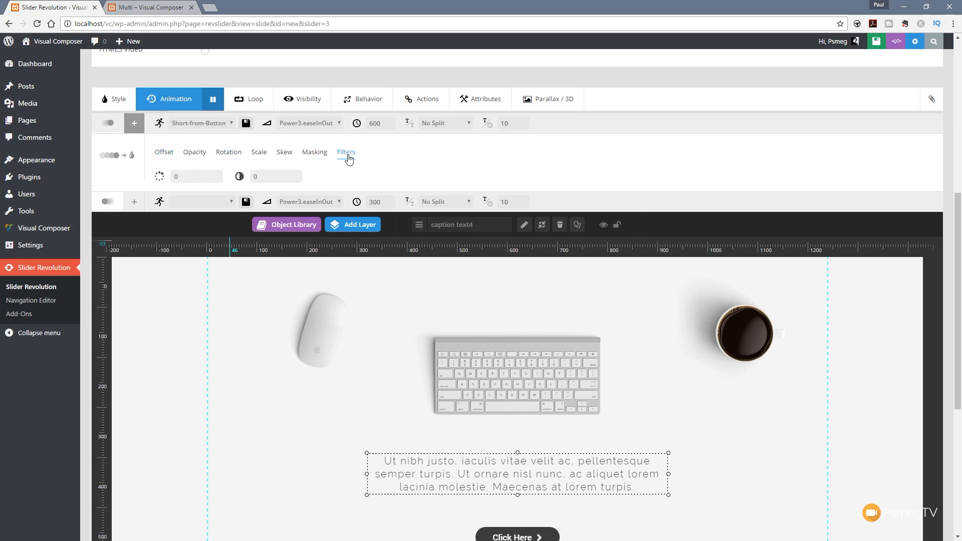
left_click(177, 178)
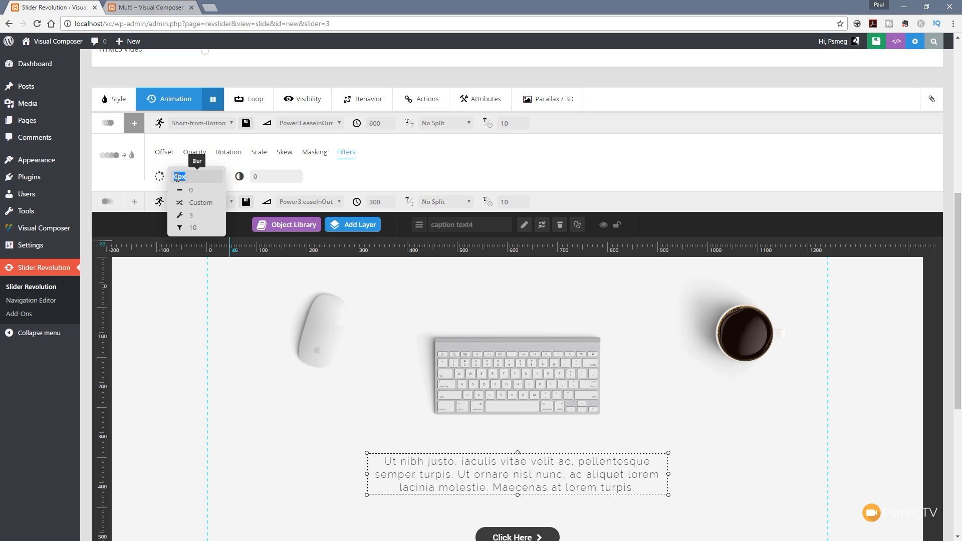
type("10")
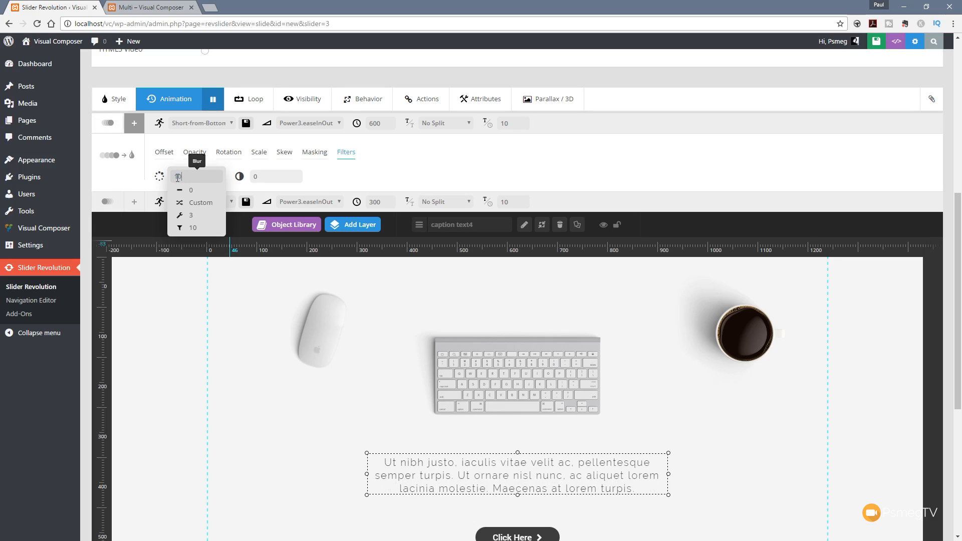
key("Return")
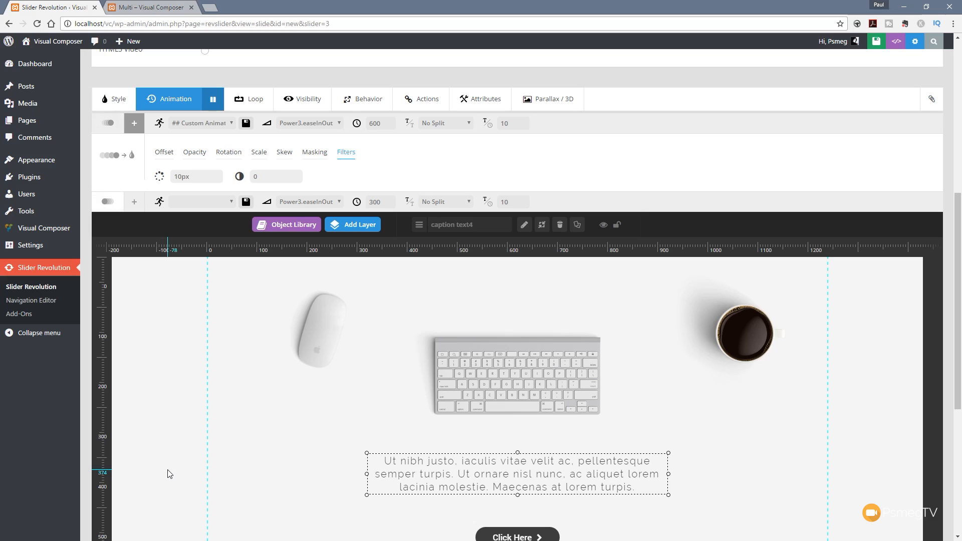
Step: Set the duration of the paragraph's entry animation to 1200 ms
scroll(201, 476, "down", 3)
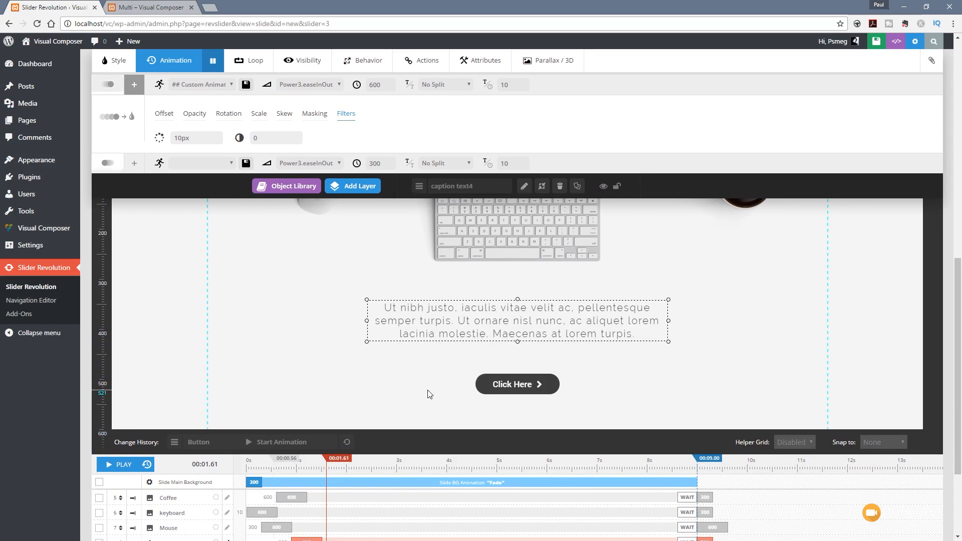
scroll(429, 381, "up", 3)
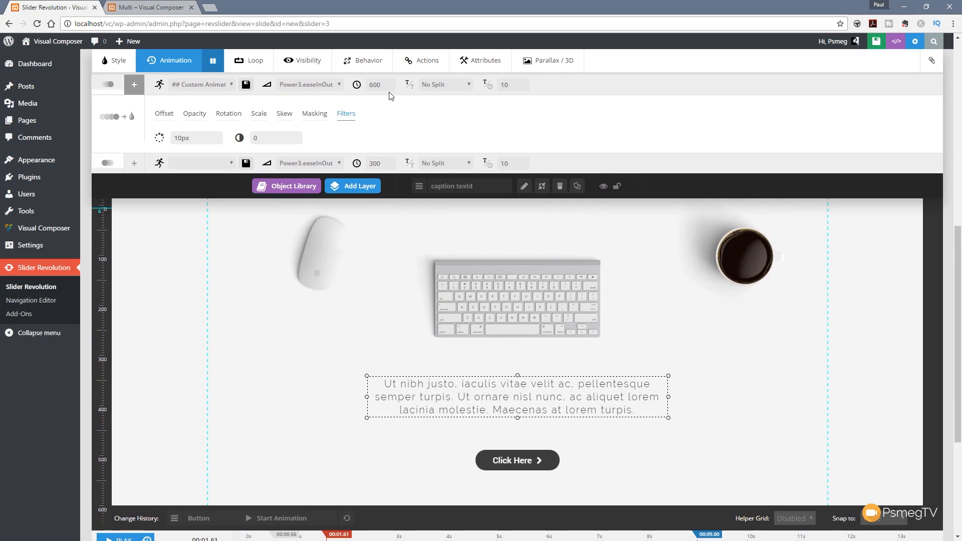
double_click(388, 87)
type("1200")
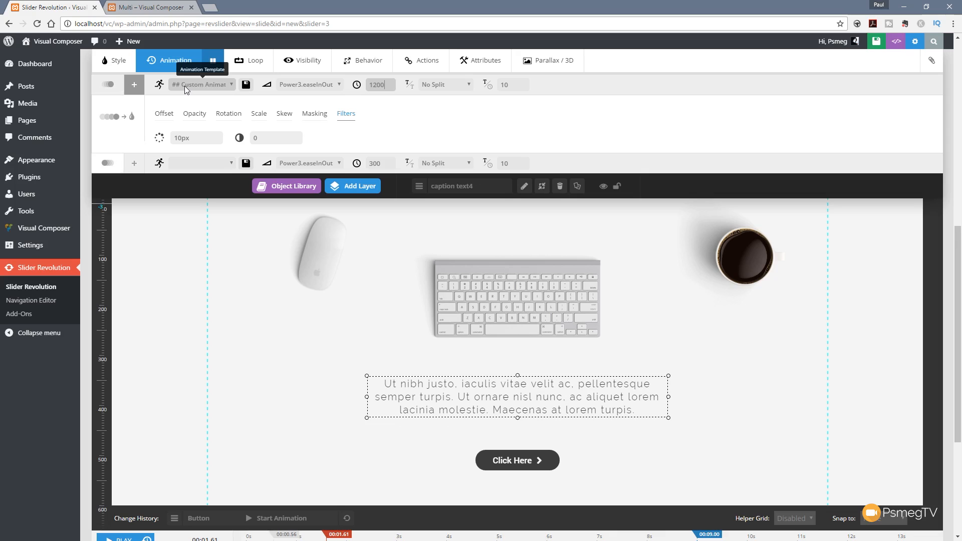
Step: Save the paragraph's customised entry animation as a new template named "Short from bottom blur"
left_click(247, 86)
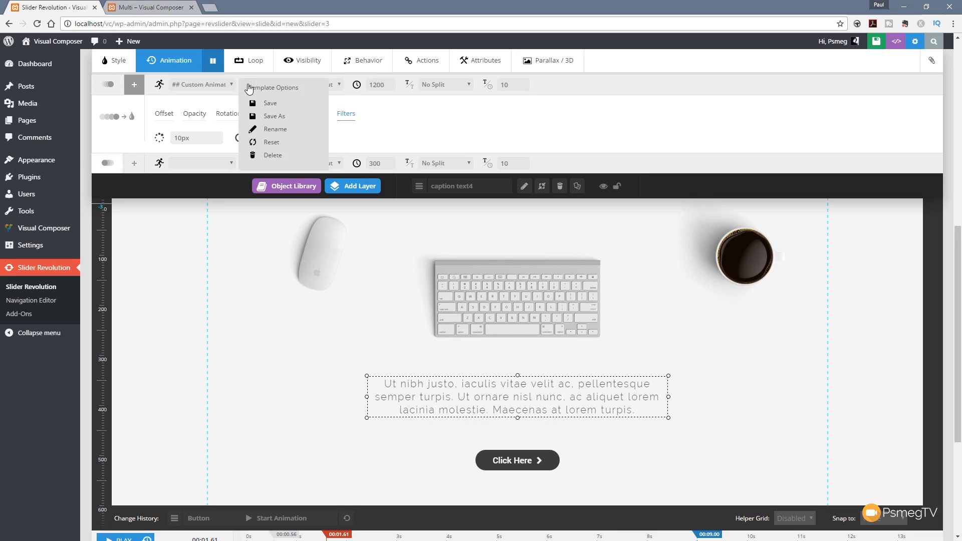
left_click(290, 115)
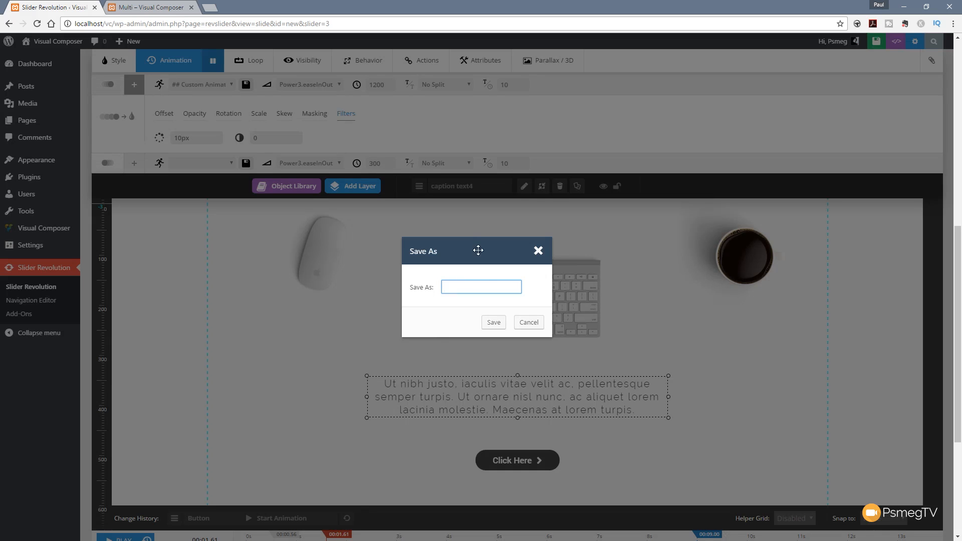
type("Short from bo")
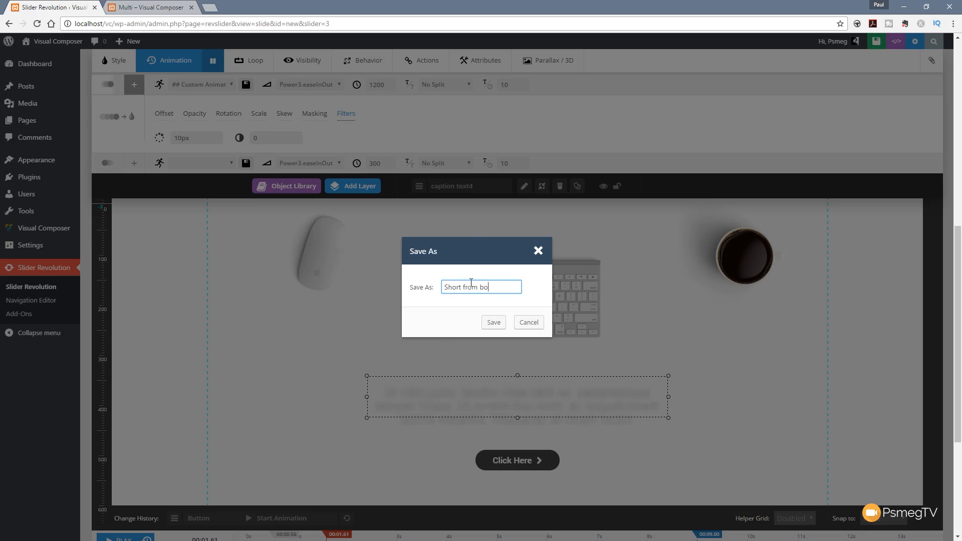
type("ttom blur")
left_click(493, 322)
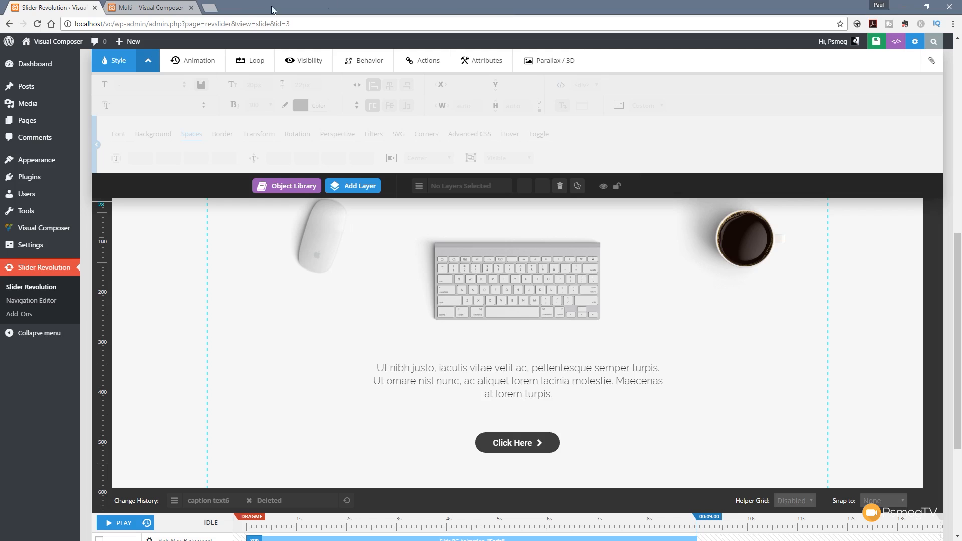
Step: Switch to the published Multi page and reload it to preview the slider animations
left_click(167, 8)
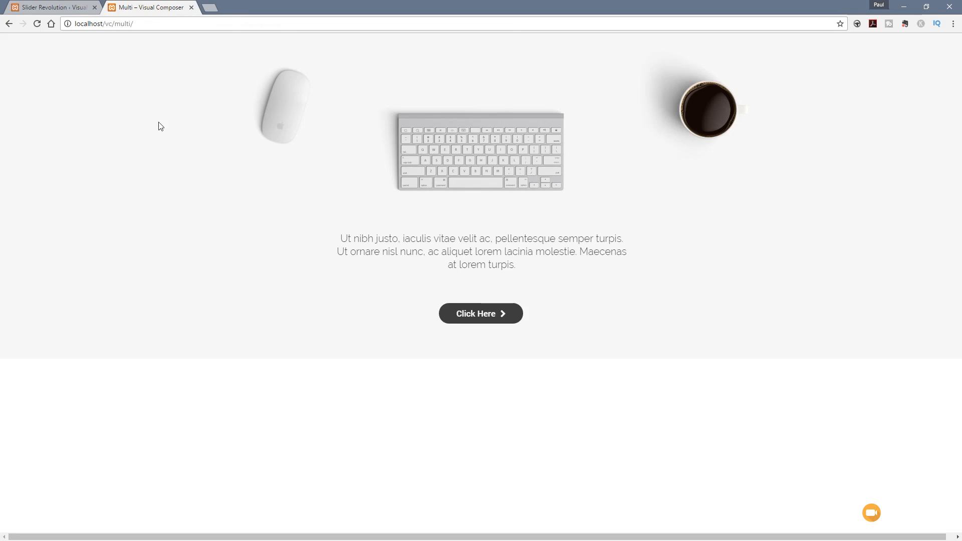
left_click(35, 25)
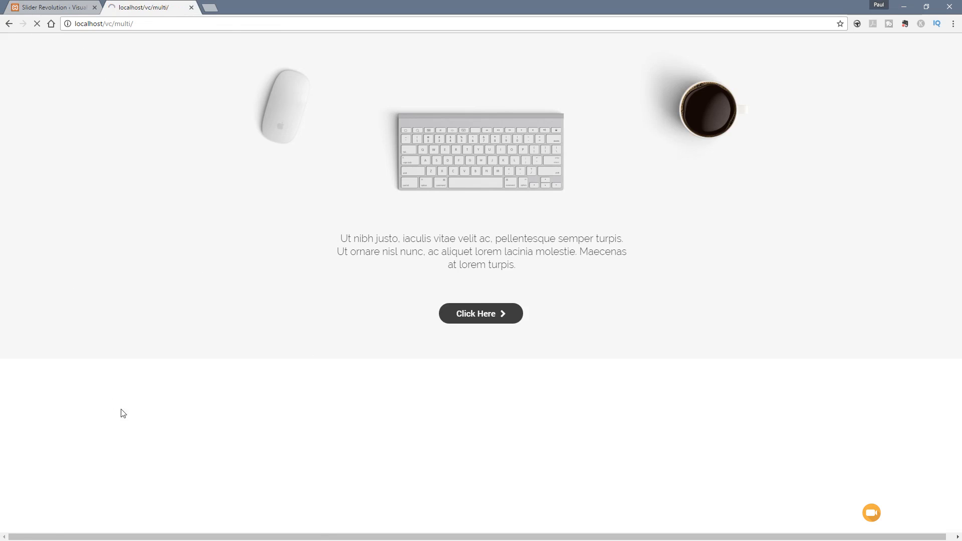